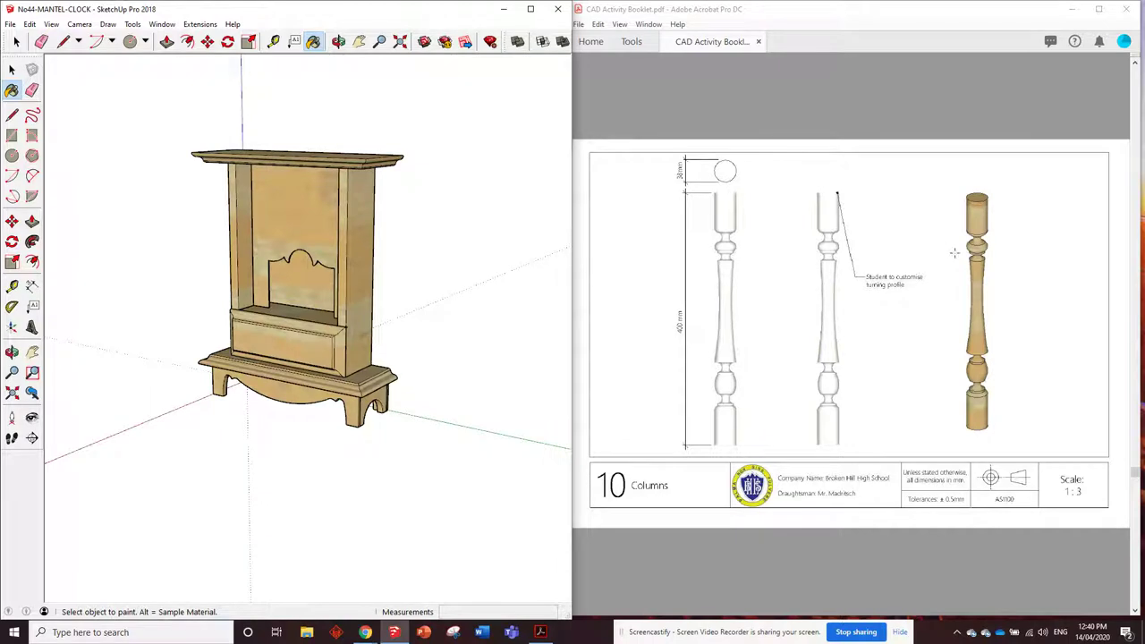
Draw a 38 x 38 mm square on the ground beside the clock
scroll(951, 291, down, 3)
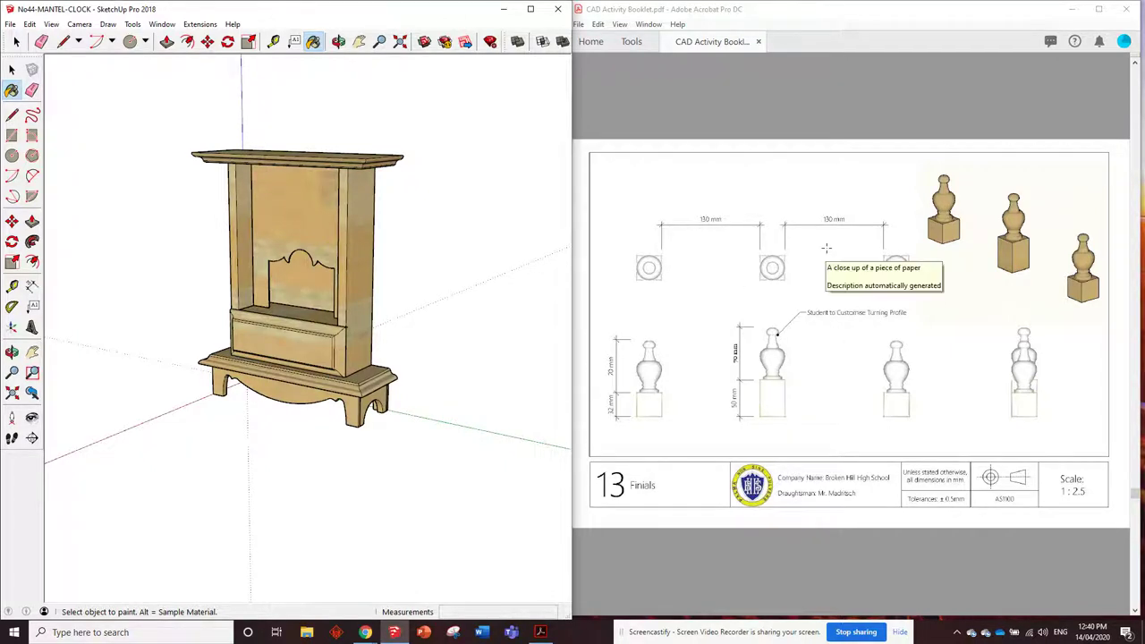
scroll(825, 252, up, 2)
scroll(826, 247, up, 2)
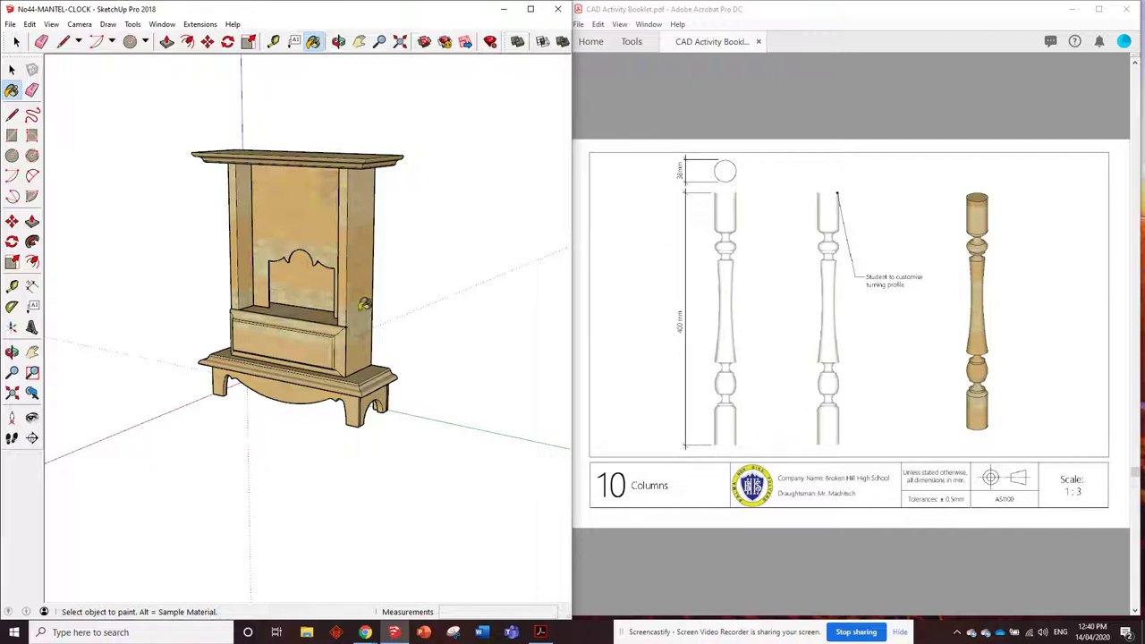
scroll(670, 307, down, 2)
scroll(861, 251, down, 1)
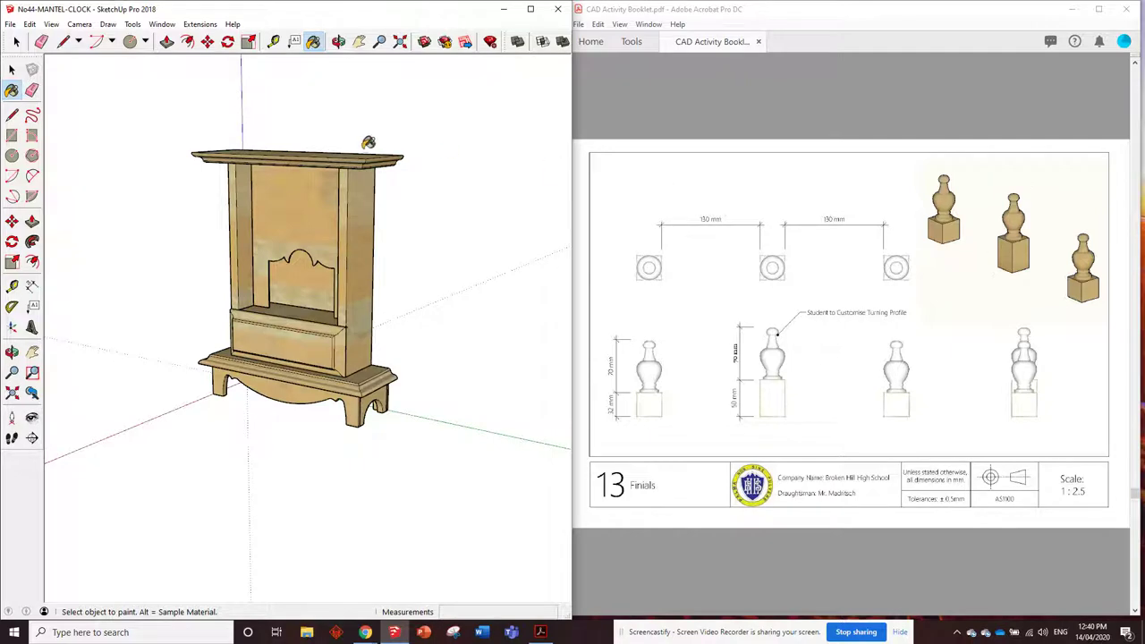
scroll(800, 290, down, 4)
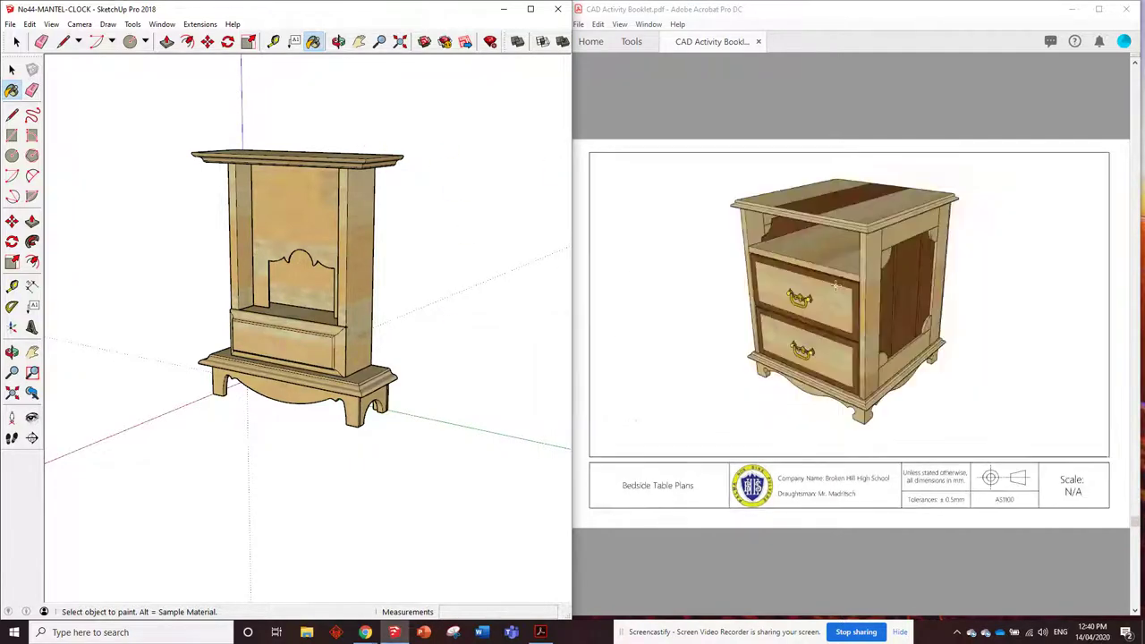
scroll(834, 285, up, 7)
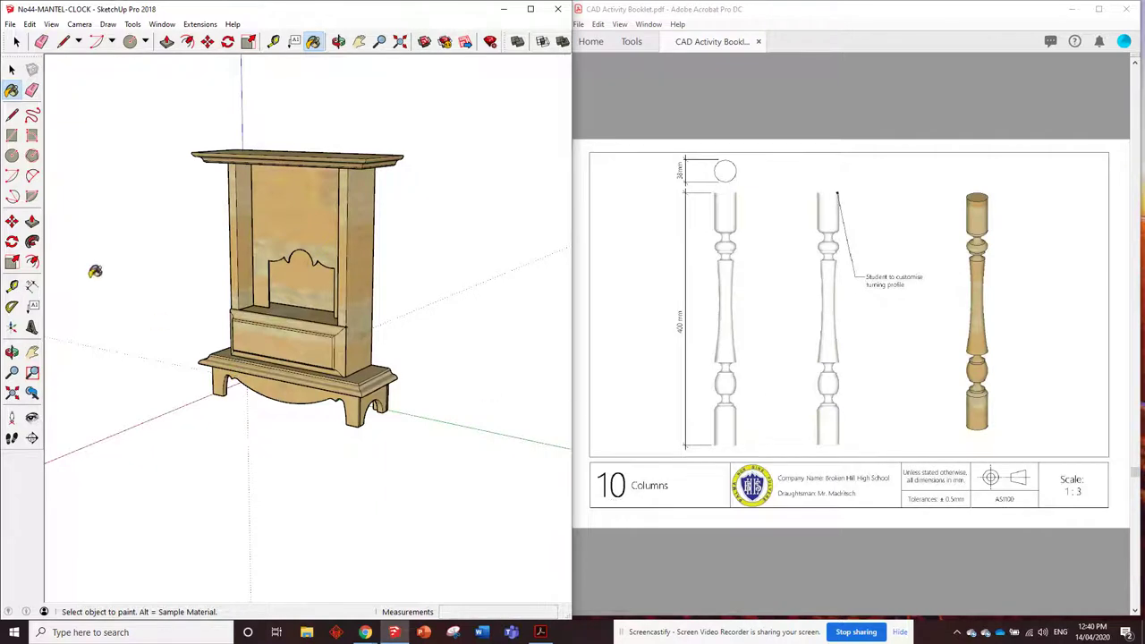
click(11, 135)
scroll(153, 185, down, 3)
mouse_move(256, 199)
middle_down()
mouse_move(325, 345)
mouse_move(345, 356)
middle_up()
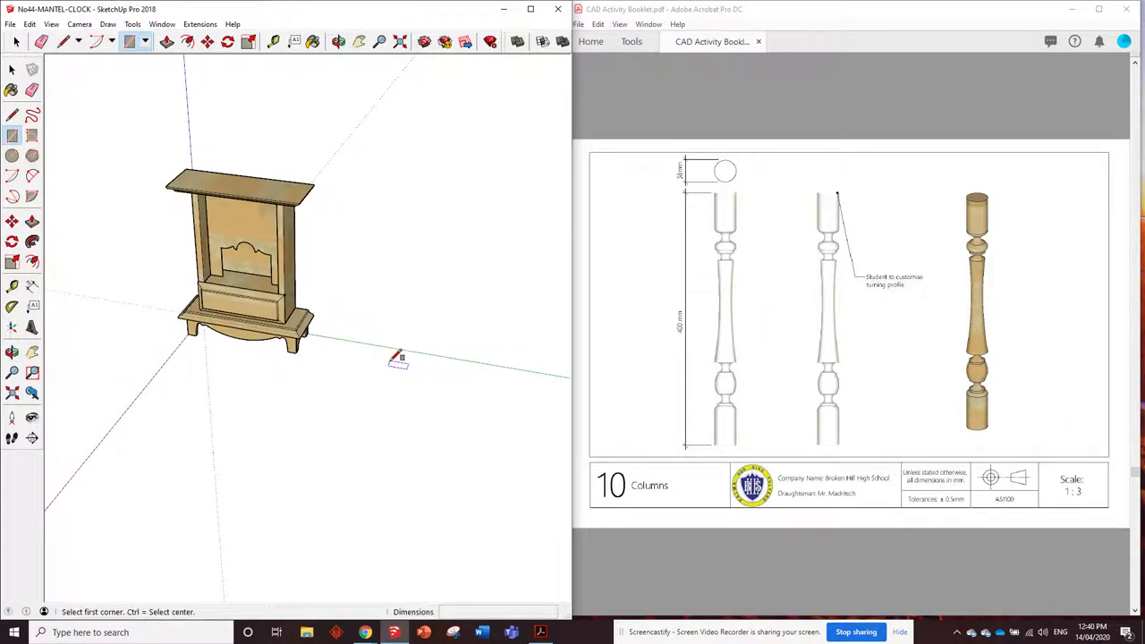
scroll(391, 370, up, 2)
scroll(204, 380, down, 2)
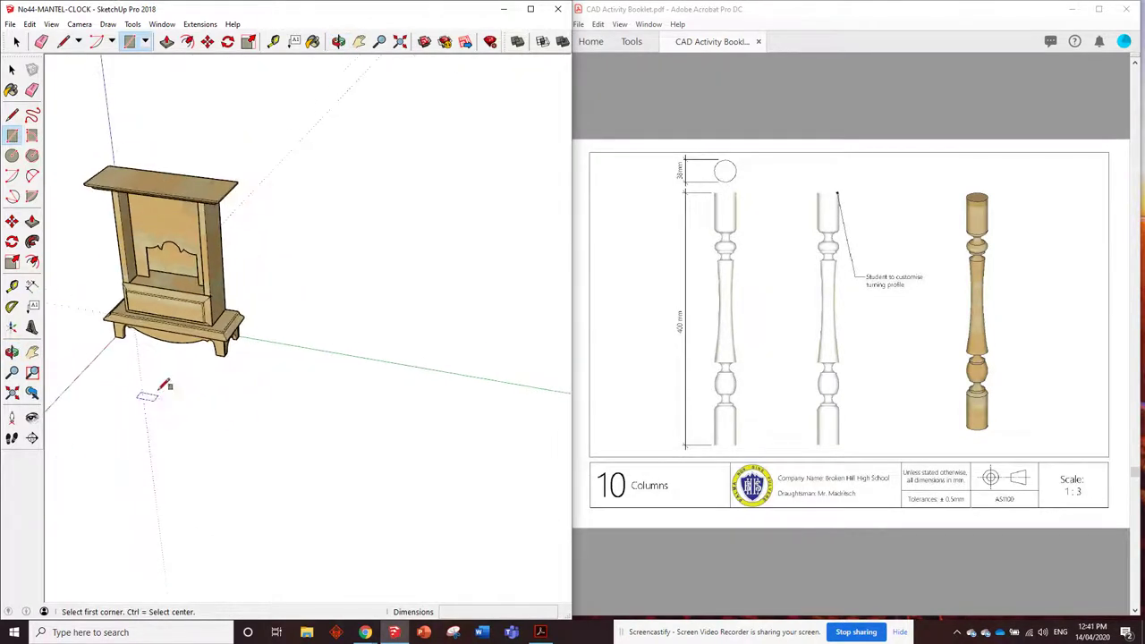
scroll(378, 387, up, 3)
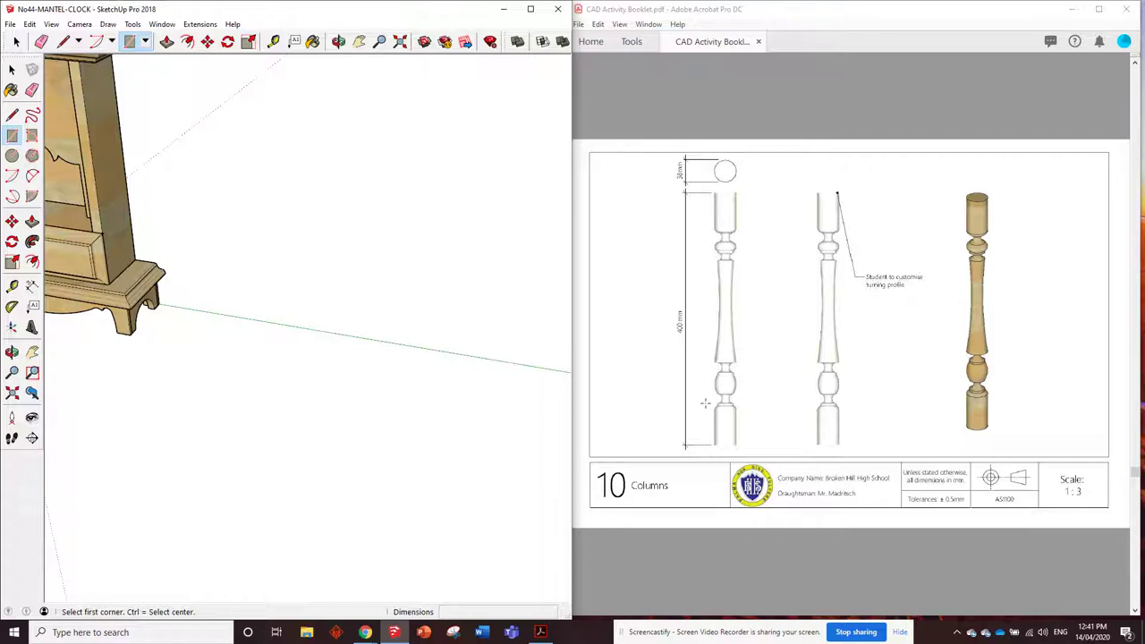
click(336, 341)
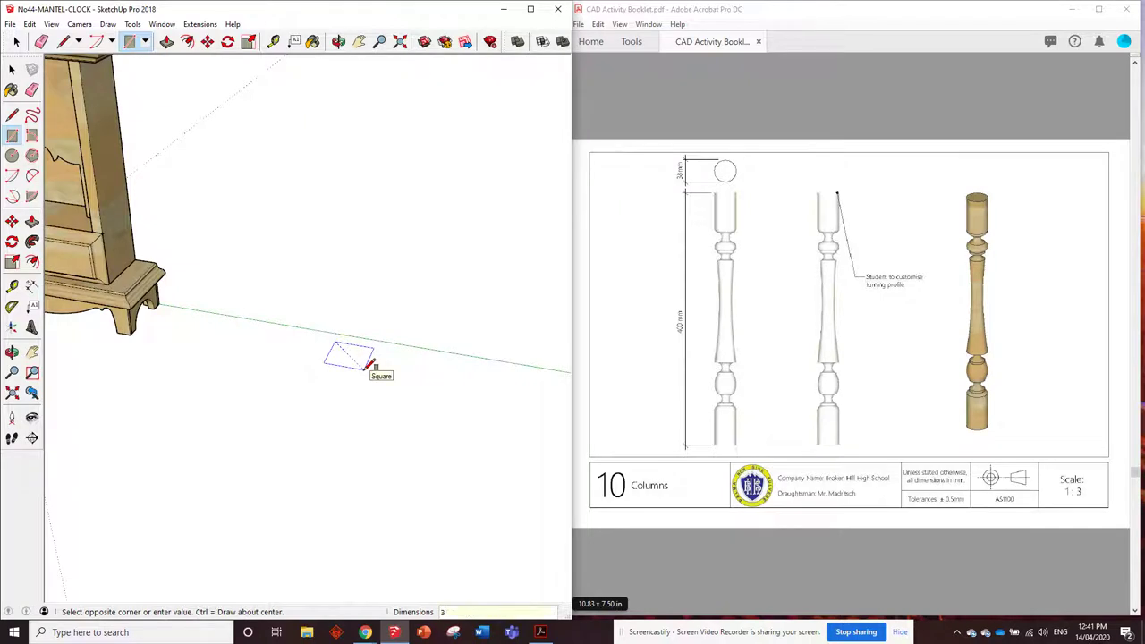
key(Return)
scroll(369, 365, up, 5)
middle_drag(373, 472, 454, 477)
scroll(360, 311, up, 2)
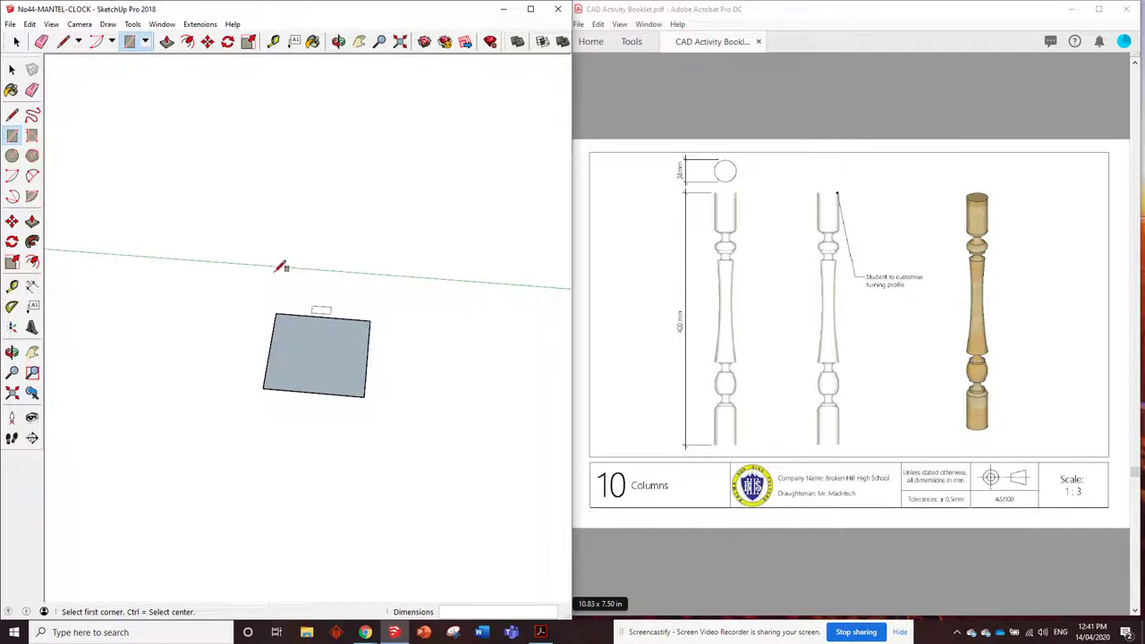
Draw both corner-to-corner diagonals across the square
click(62, 42)
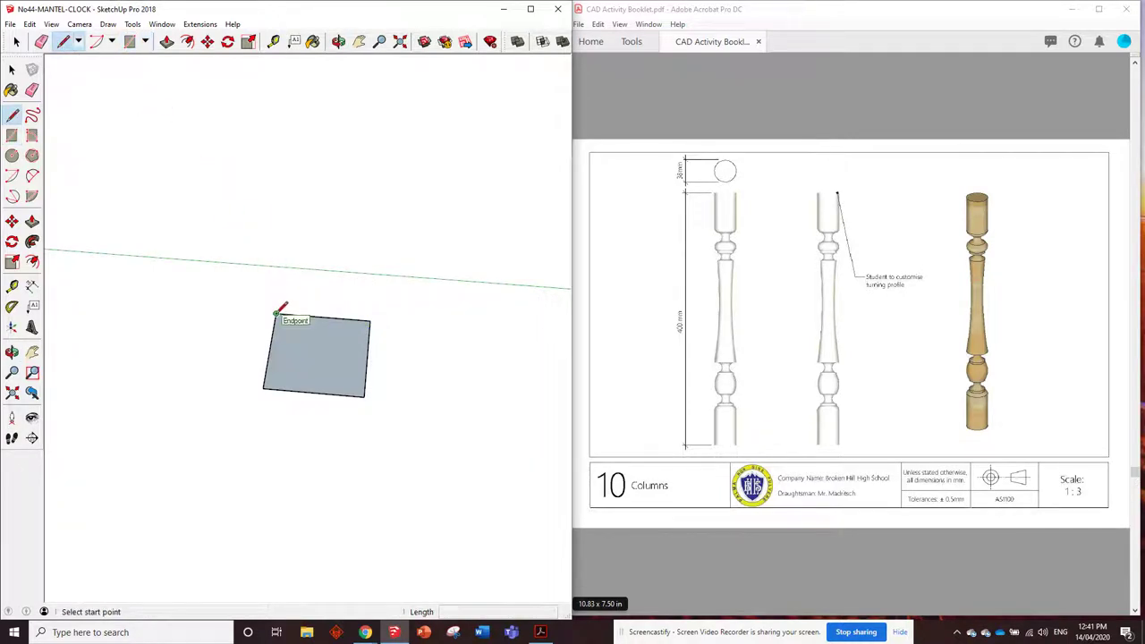
click(275, 313)
click(363, 396)
click(264, 387)
click(368, 319)
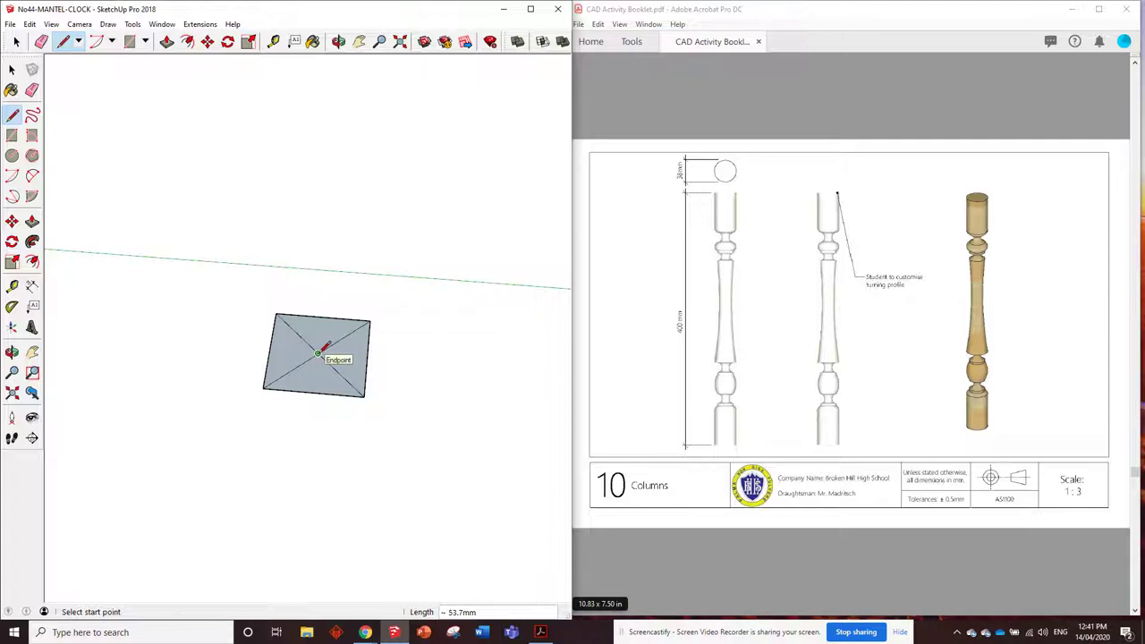
Draw a 400 mm vertical line up from where the diagonals cross
click(318, 353)
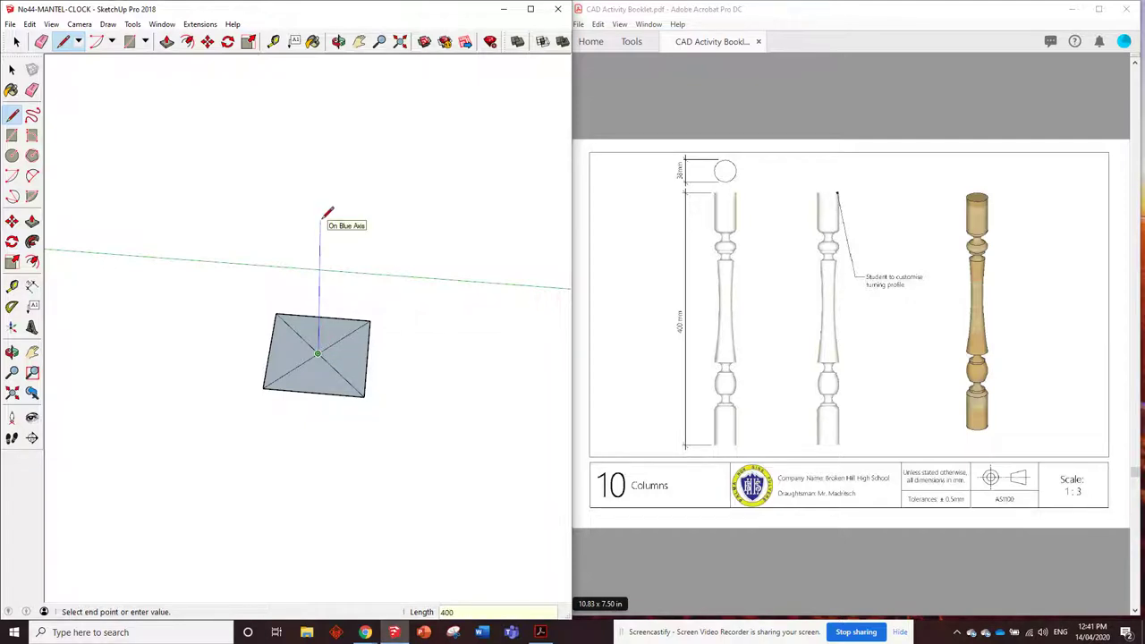
key(Return)
scroll(324, 465, down, 5)
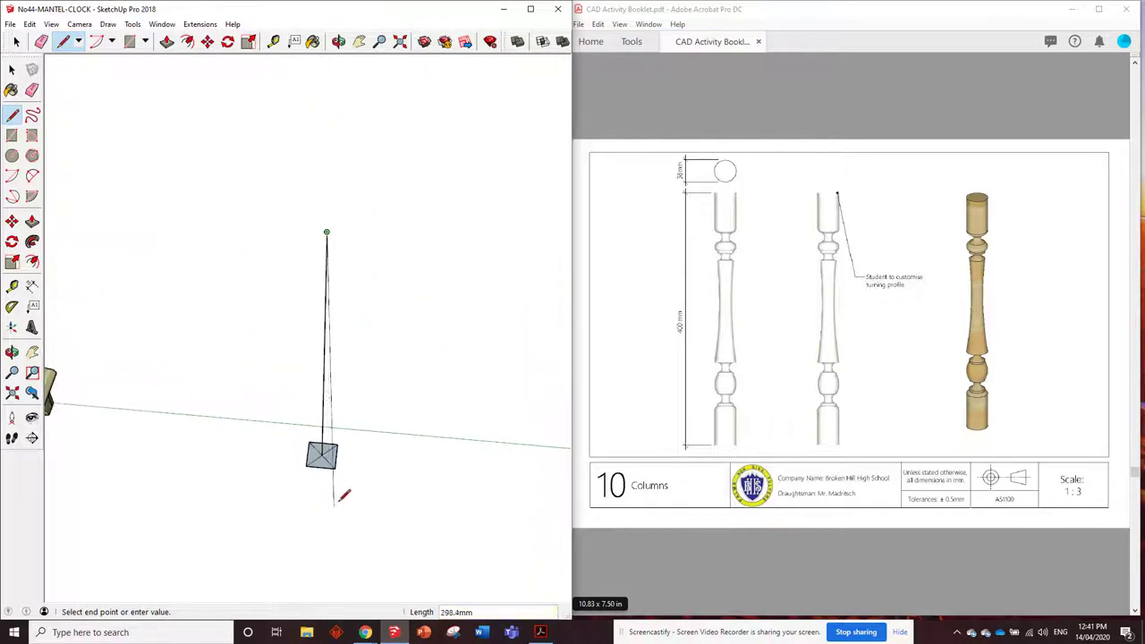
middle_drag(340, 498, 375, 370)
key(Escape)
scroll(340, 501, up, 4)
mouse_move(376, 474)
middle_down()
mouse_move(384, 491)
mouse_move(336, 411)
middle_up()
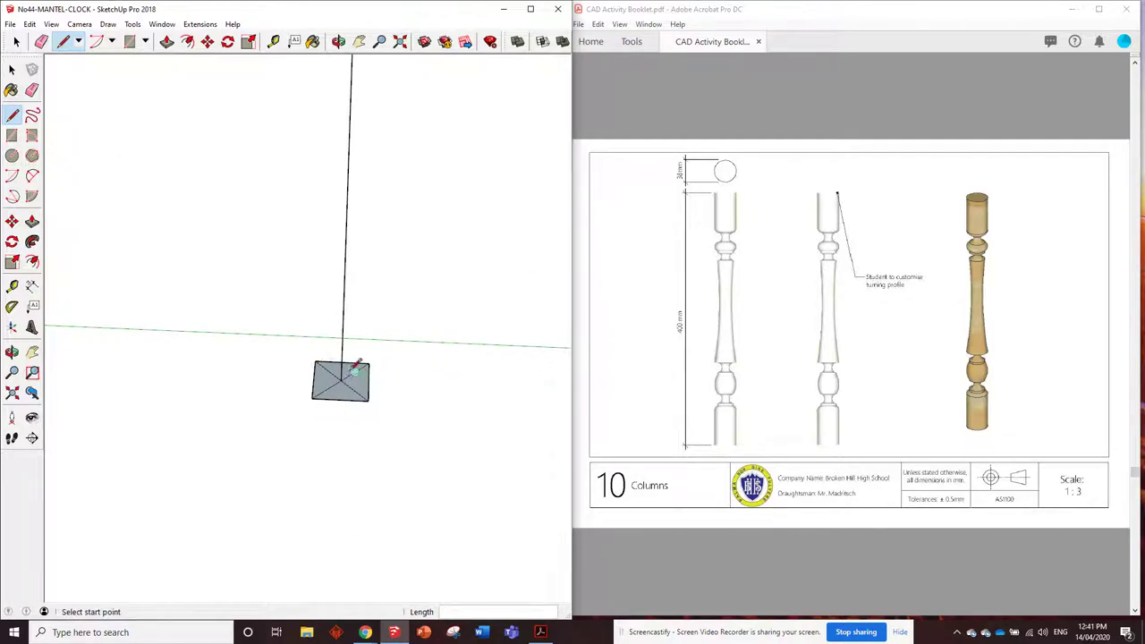
Draw a 19 mm-radius circle centred on the square, touching its edge midpoint
click(12, 155)
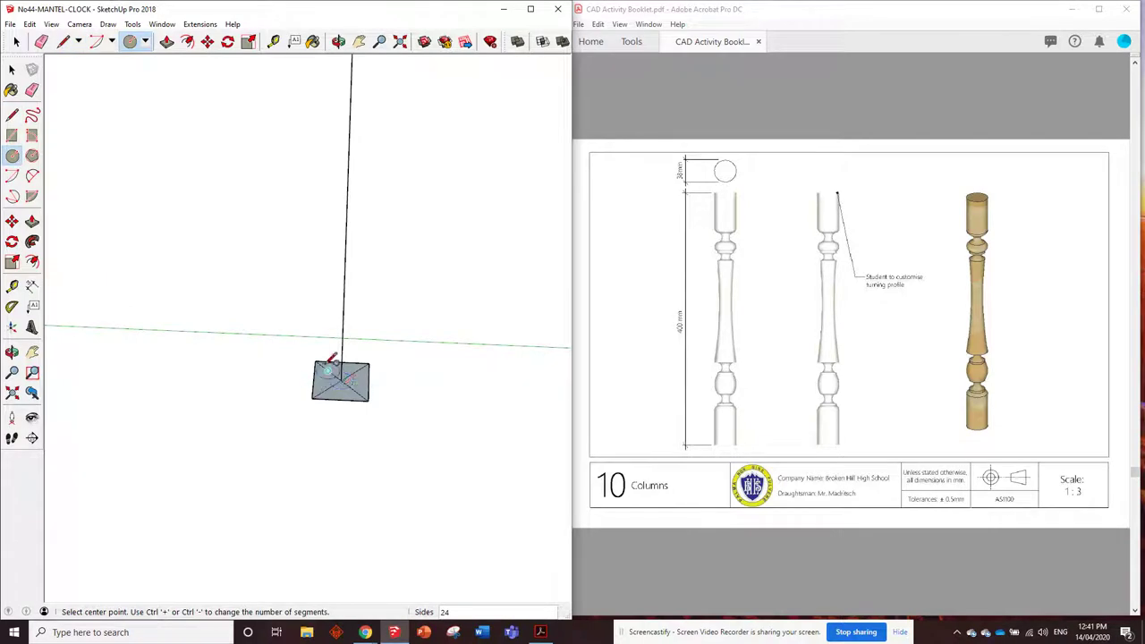
scroll(327, 358, up, 3)
click(364, 400)
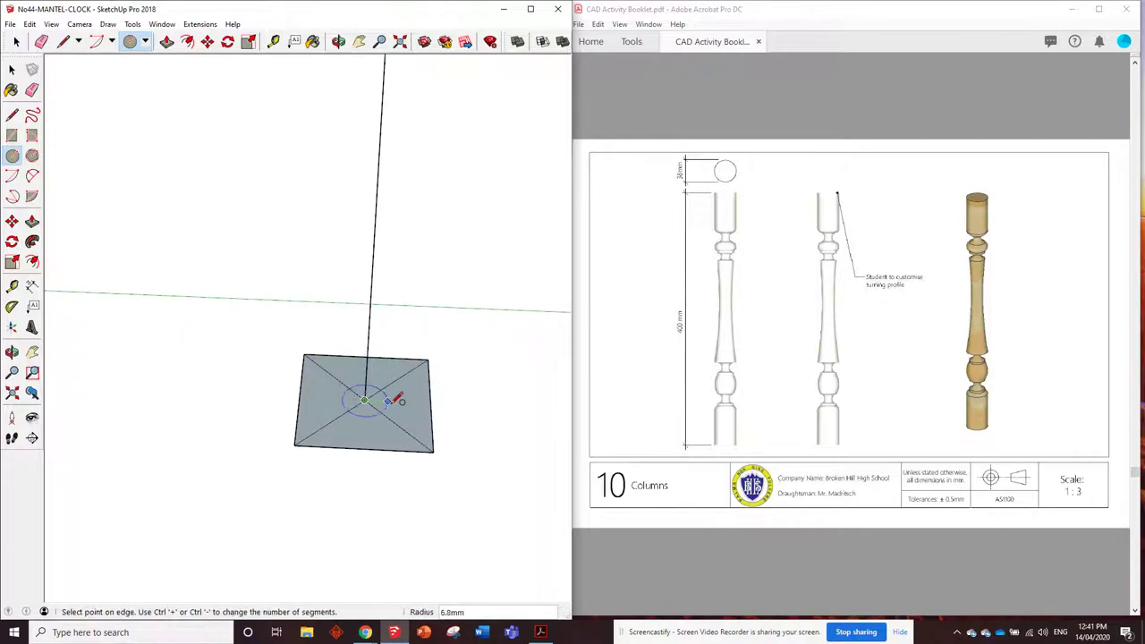
click(436, 401)
scroll(440, 400, down, 2)
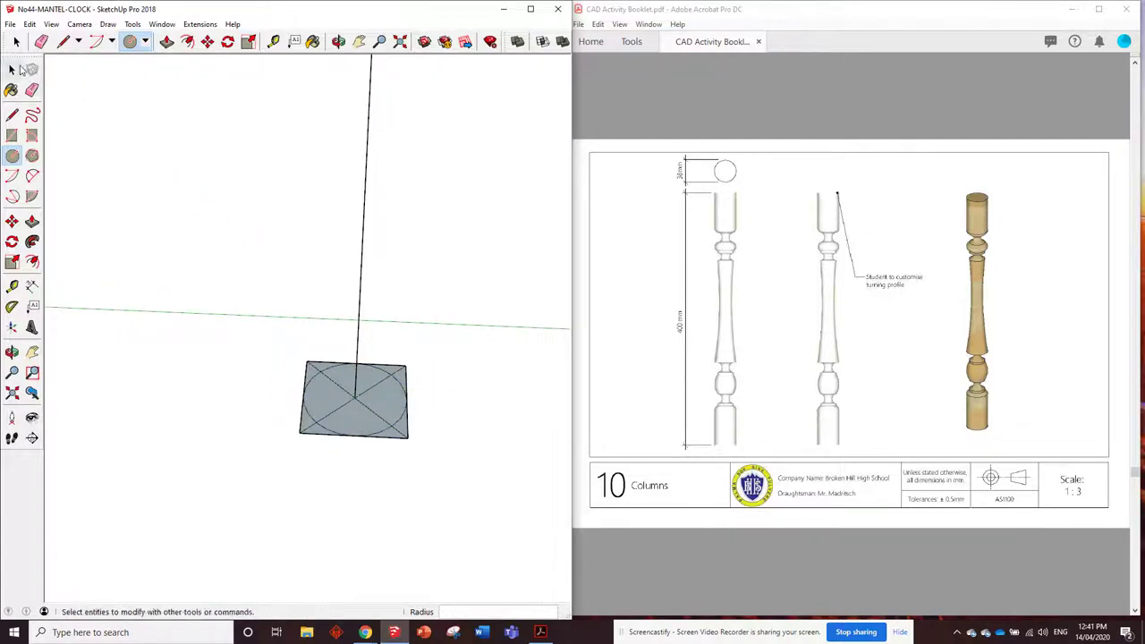
Erase the square's outline and diagonals, keeping the circle and the 400 mm upright
click(41, 41)
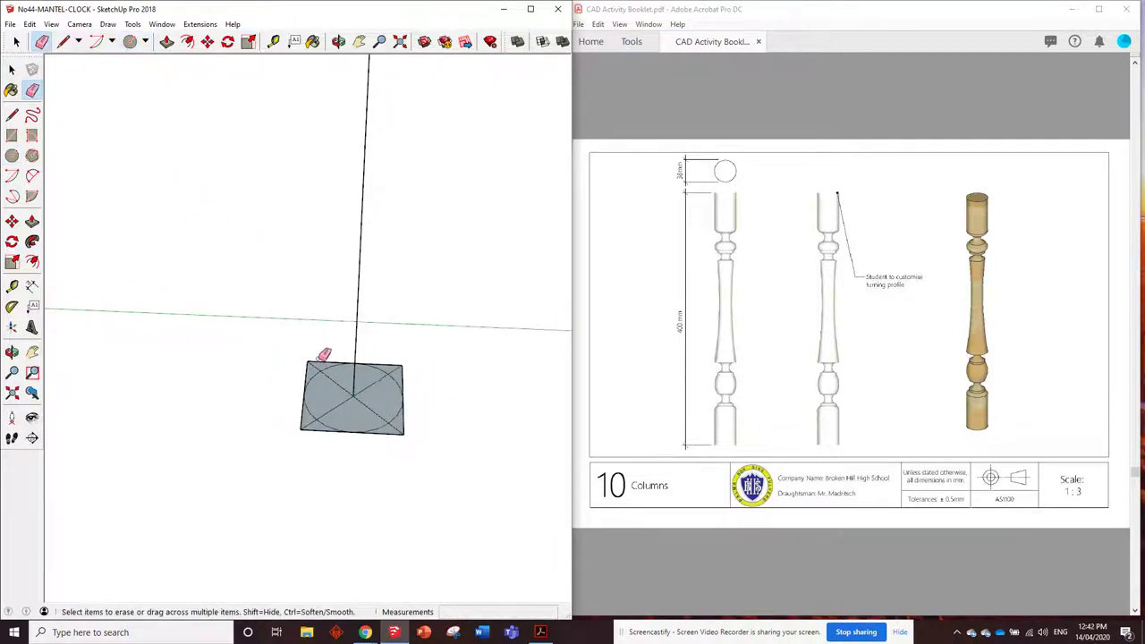
mouse_move(324, 355)
mouse_down()
mouse_move(306, 427)
mouse_move(347, 440)
mouse_move(406, 425)
mouse_move(408, 381)
mouse_move(394, 362)
mouse_move(365, 410)
mouse_move(340, 383)
mouse_up()
scroll(342, 380, down, 2)
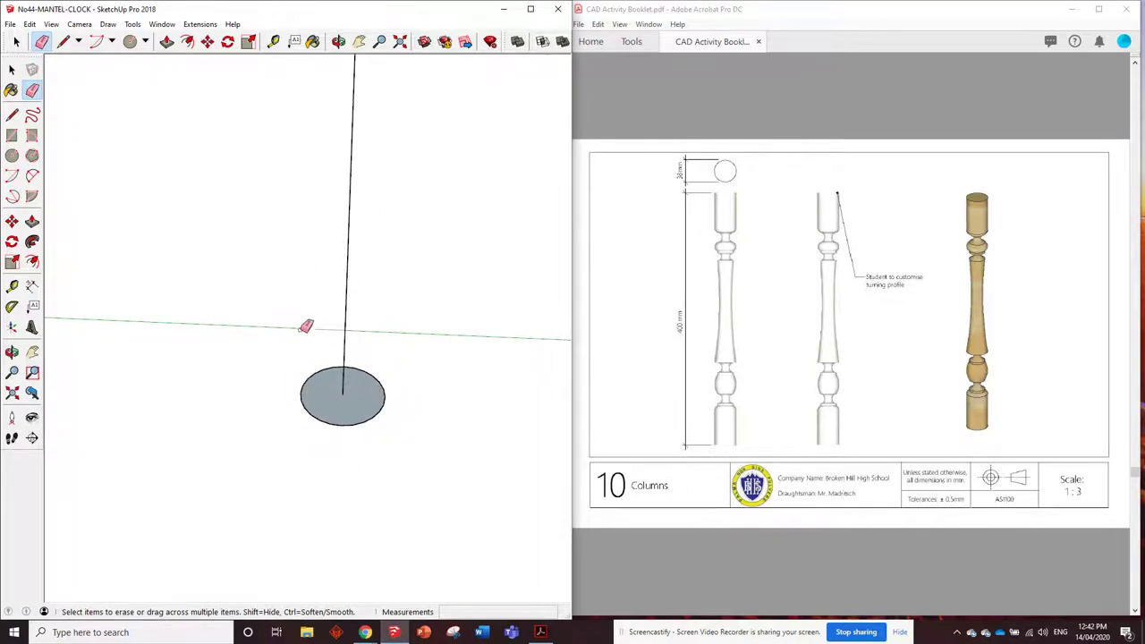
scroll(319, 444, down, 3)
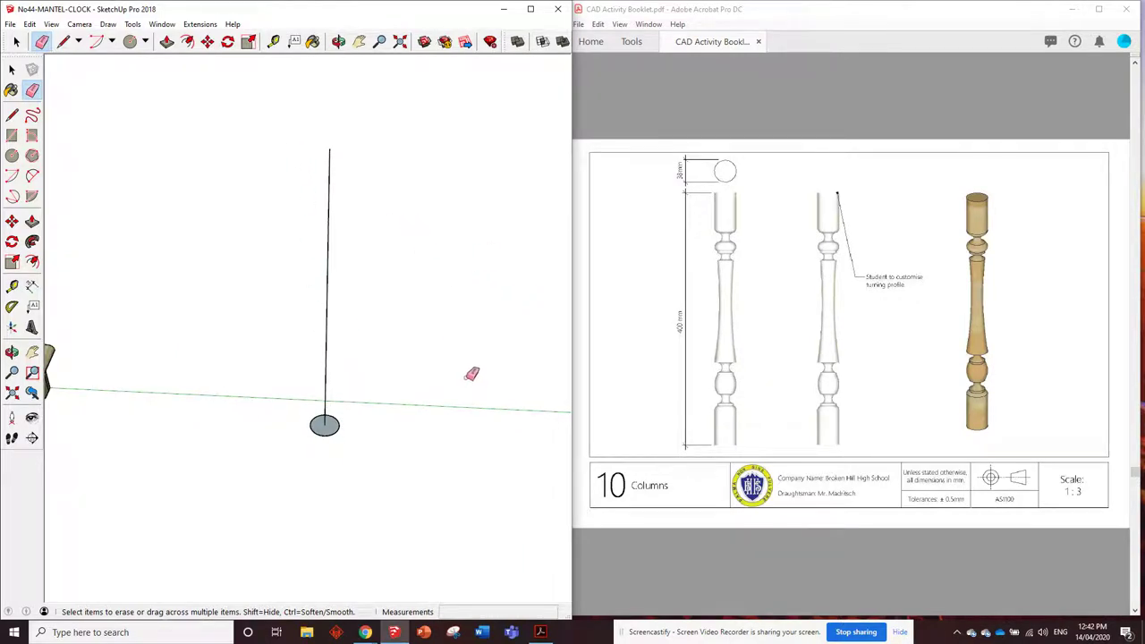
scroll(269, 381, down, 2)
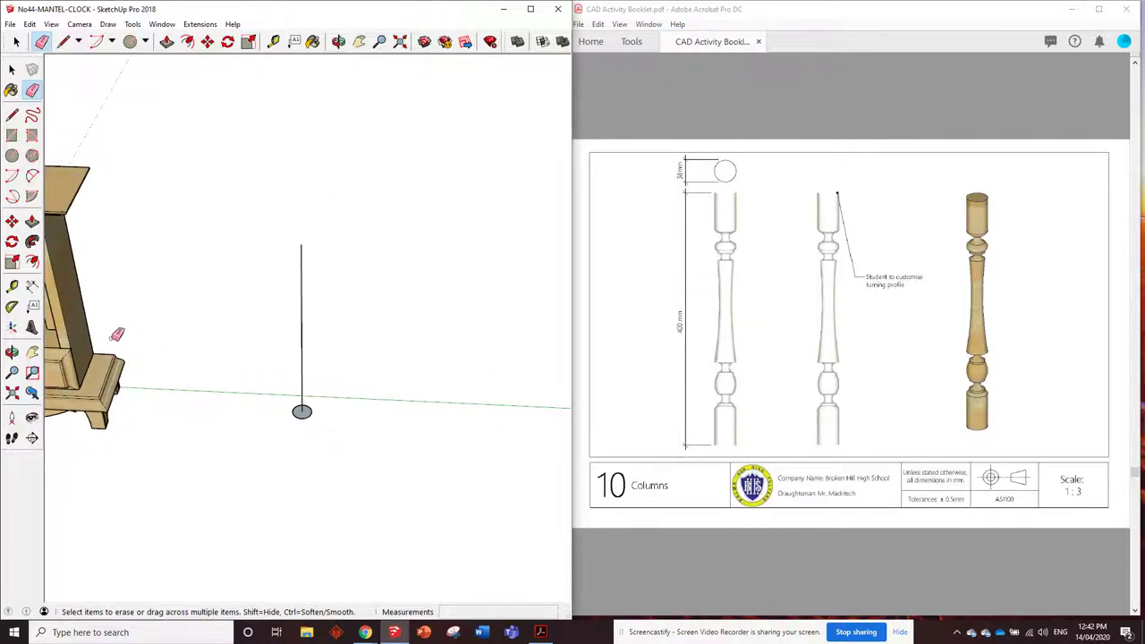
scroll(340, 366, up, 4)
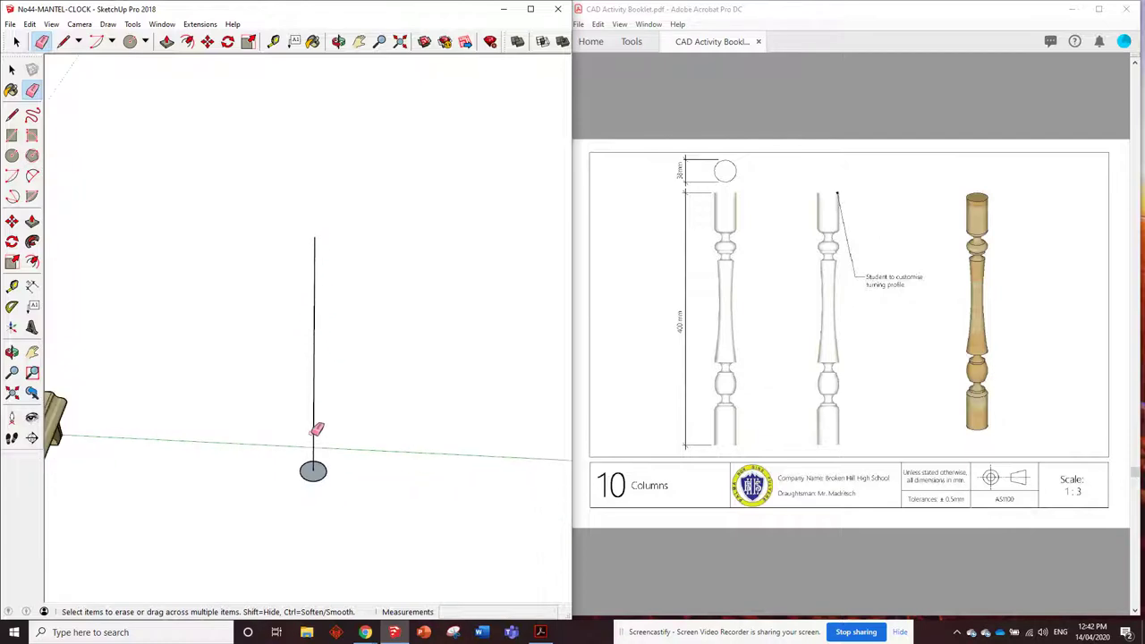
scroll(319, 436, down, 3)
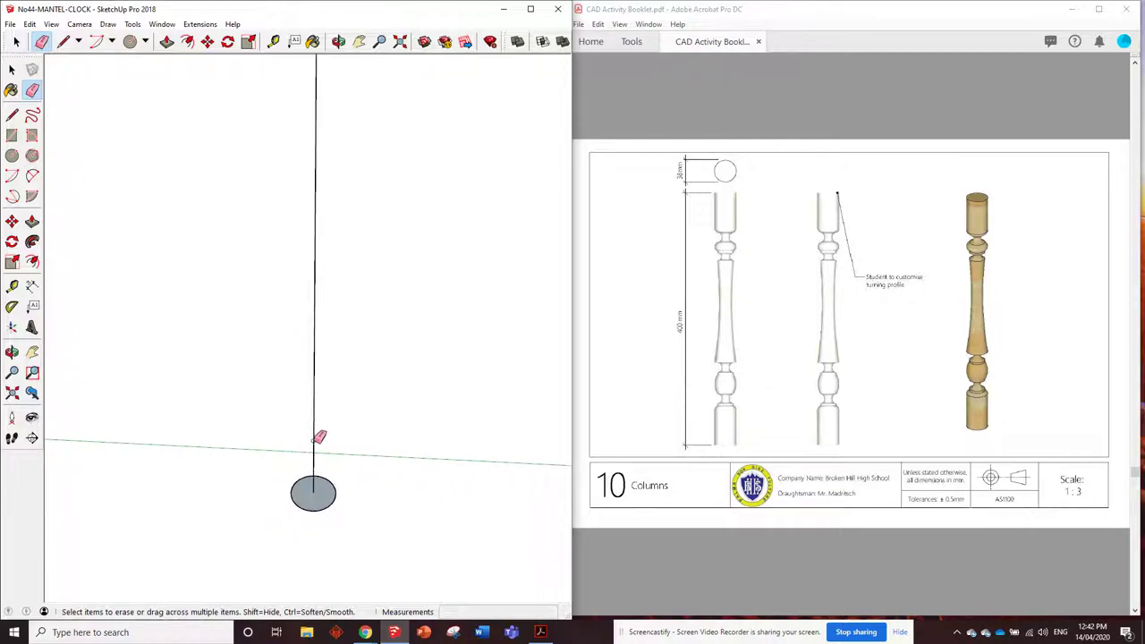
Draw the column profile: centre-to-edge base line, 400 mm upright, and a top closing line
click(11, 115)
scroll(397, 502, up, 1)
scroll(397, 502, up, 1)
click(284, 488)
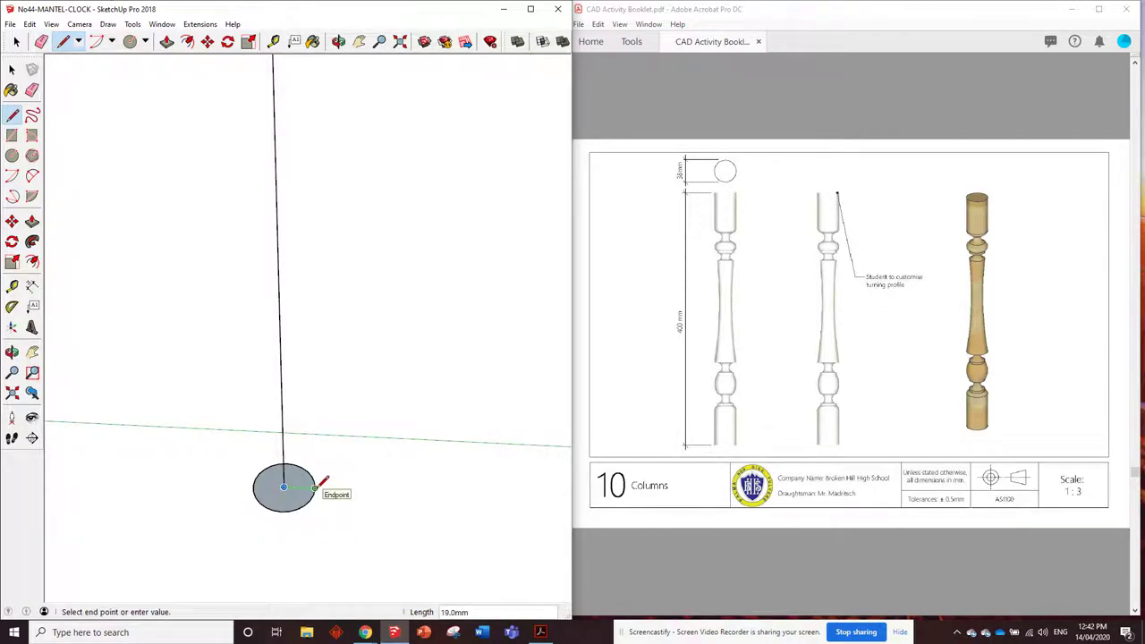
click(315, 488)
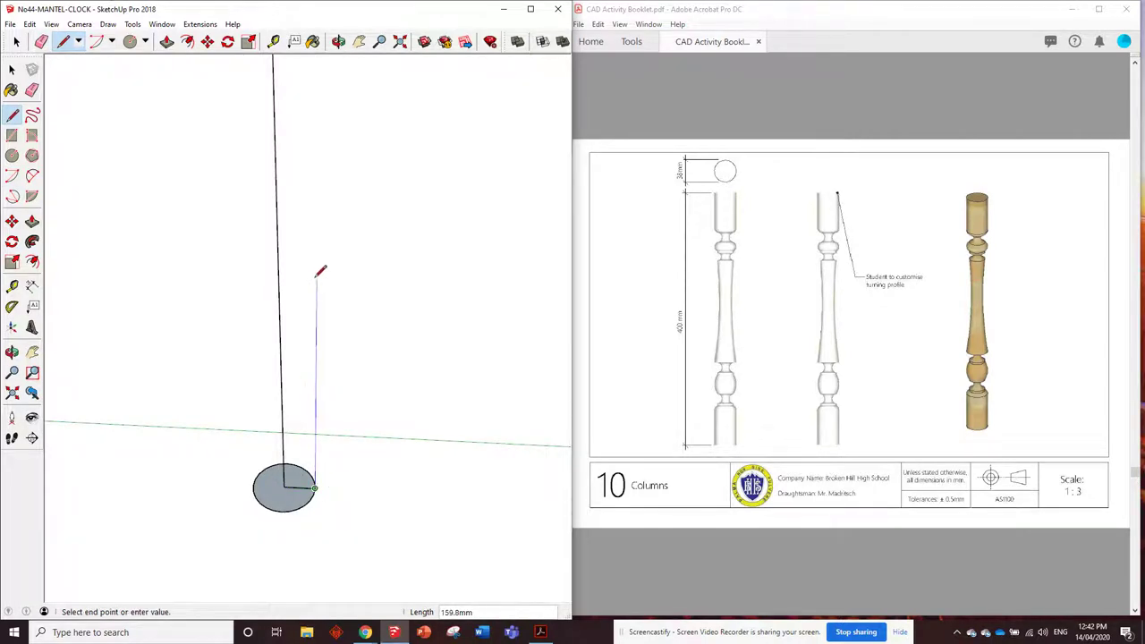
key(Return)
scroll(331, 339, down, 4)
scroll(340, 269, up, 5)
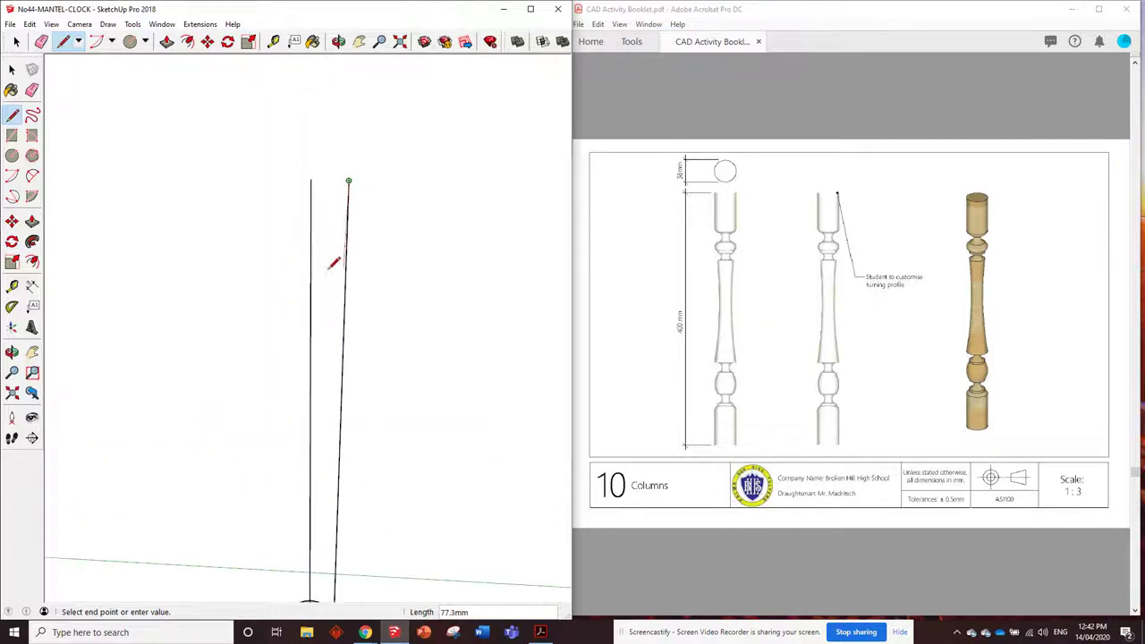
click(311, 180)
scroll(316, 175, down, 3)
scroll(305, 393, up, 3)
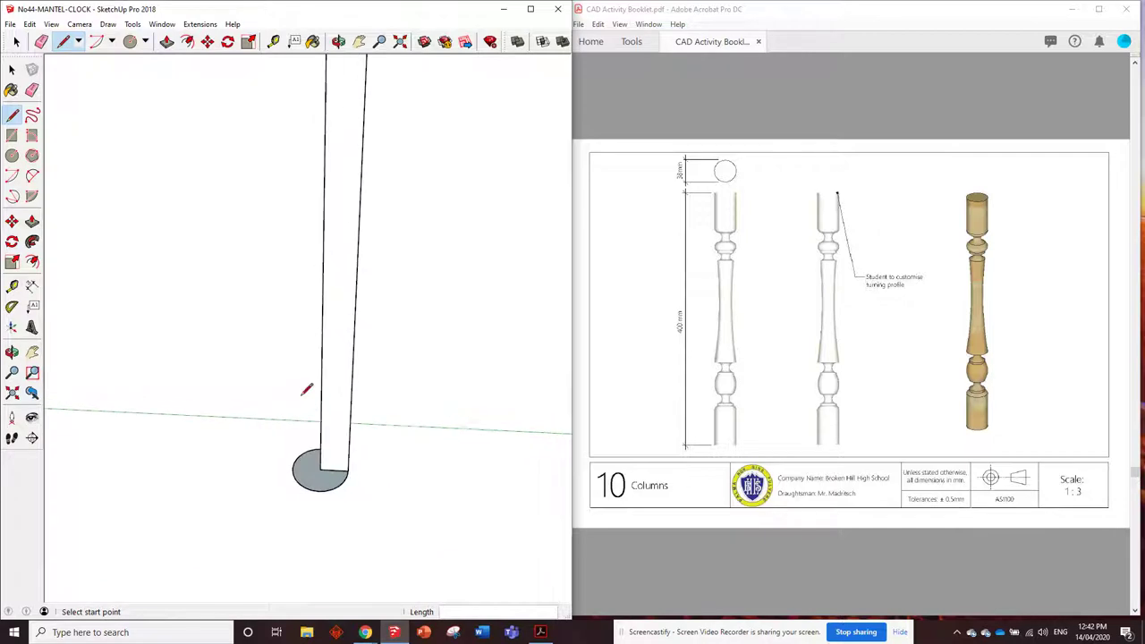
mouse_move(343, 431)
middle_down()
mouse_move(384, 397)
mouse_move(486, 404)
mouse_move(402, 455)
mouse_move(399, 334)
middle_up()
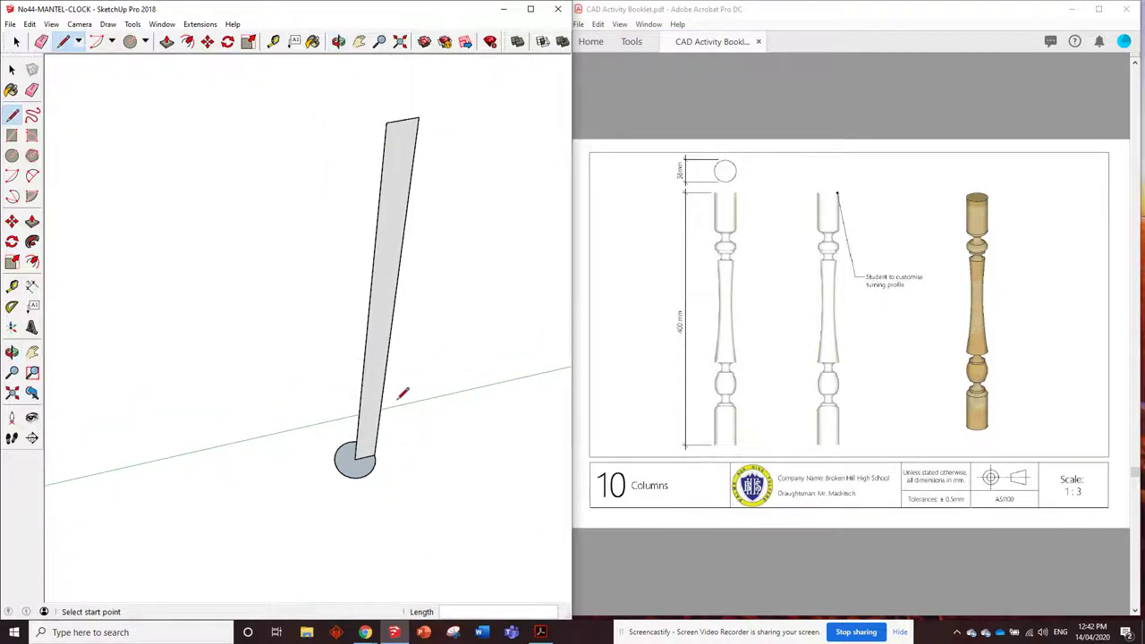
middle_drag(403, 389, 398, 317)
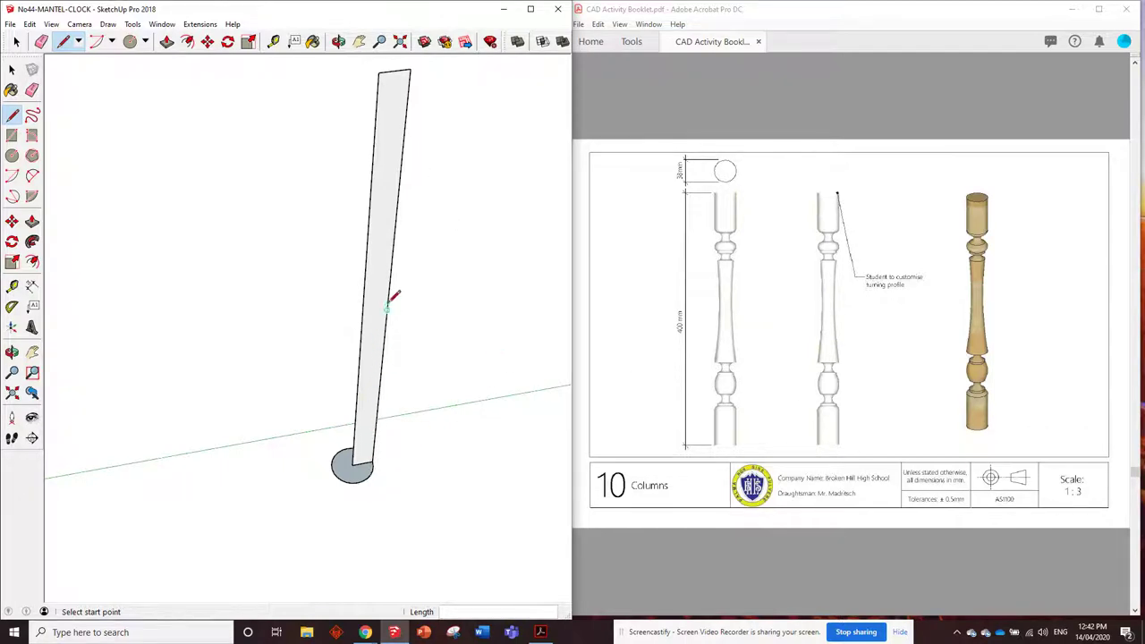
Sweep the profile around the base circle with Follow Me into a cylinder and inspect it
click(31, 241)
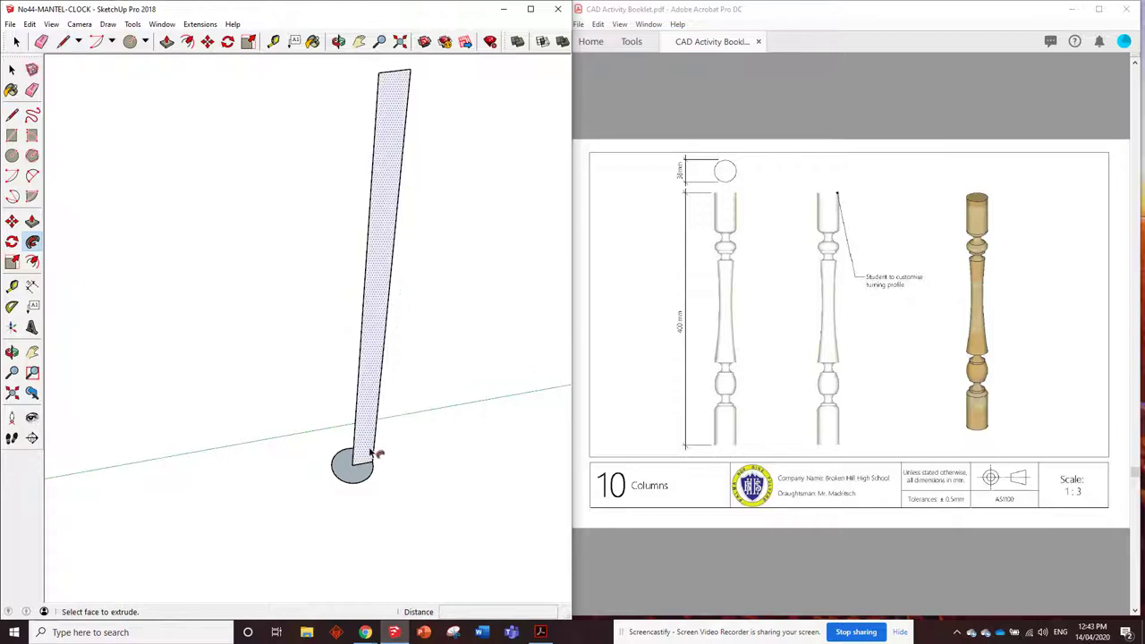
mouse_move(374, 455)
mouse_down()
mouse_move(344, 447)
mouse_move(332, 472)
mouse_move(378, 466)
mouse_up()
middle_drag(435, 417, 192, 373)
scroll(281, 381, down, 5)
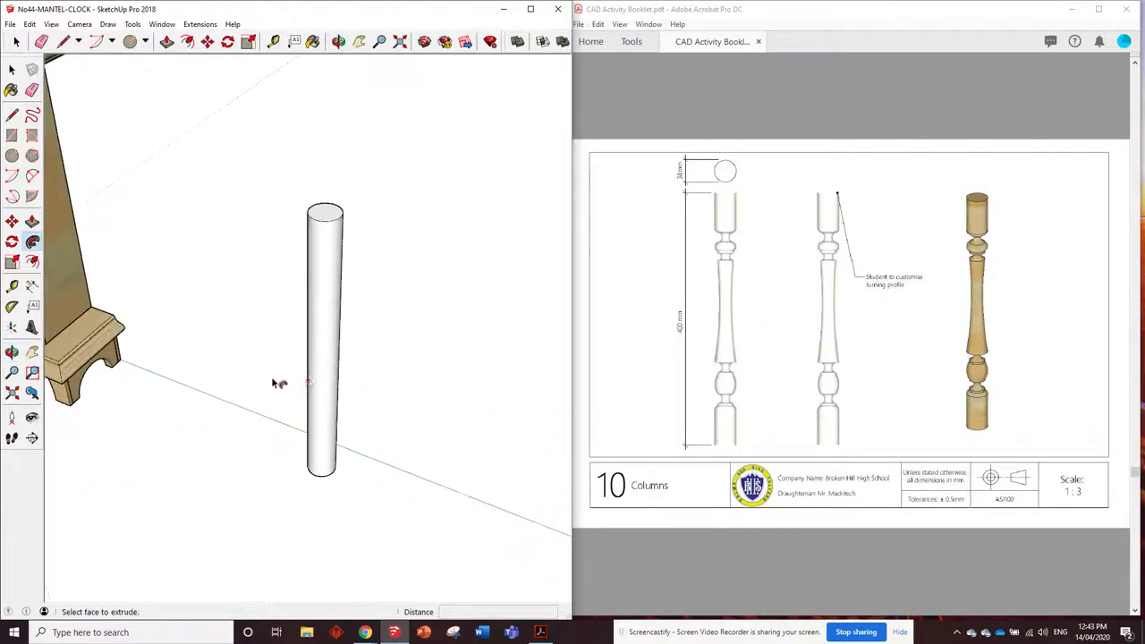
mouse_move(365, 420)
middle_down()
mouse_move(261, 308)
mouse_move(322, 236)
mouse_move(458, 295)
mouse_move(430, 331)
middle_up()
scroll(357, 450, up, 3)
middle_drag(357, 450, 362, 421)
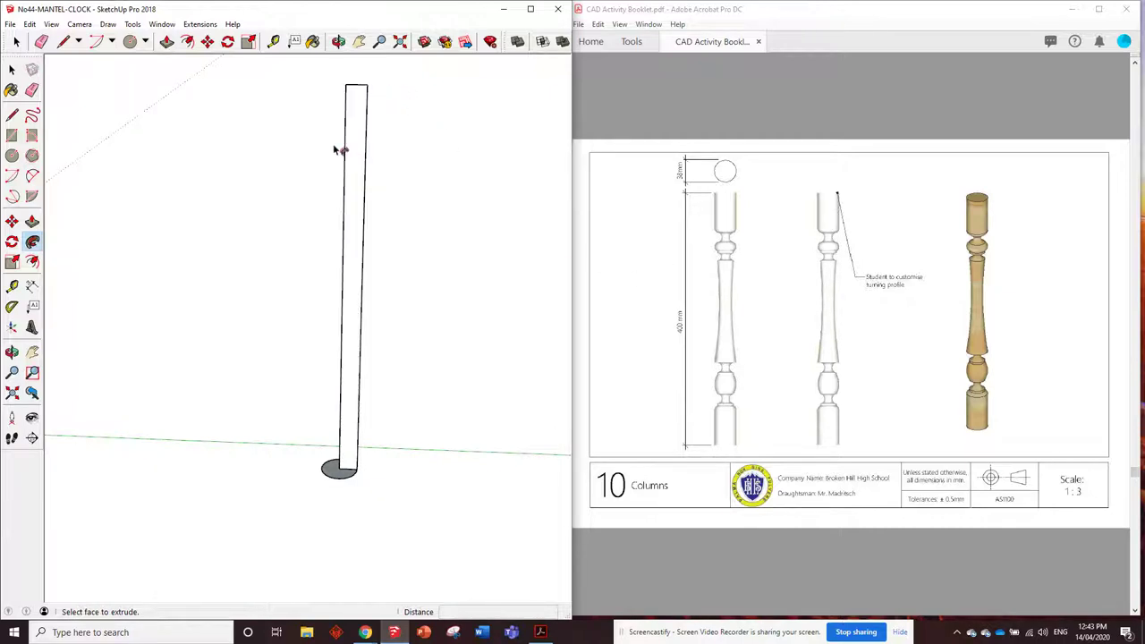
mouse_move(327, 135)
middle_down()
mouse_move(325, 74)
mouse_move(417, 205)
mouse_move(453, 240)
mouse_move(461, 229)
middle_up()
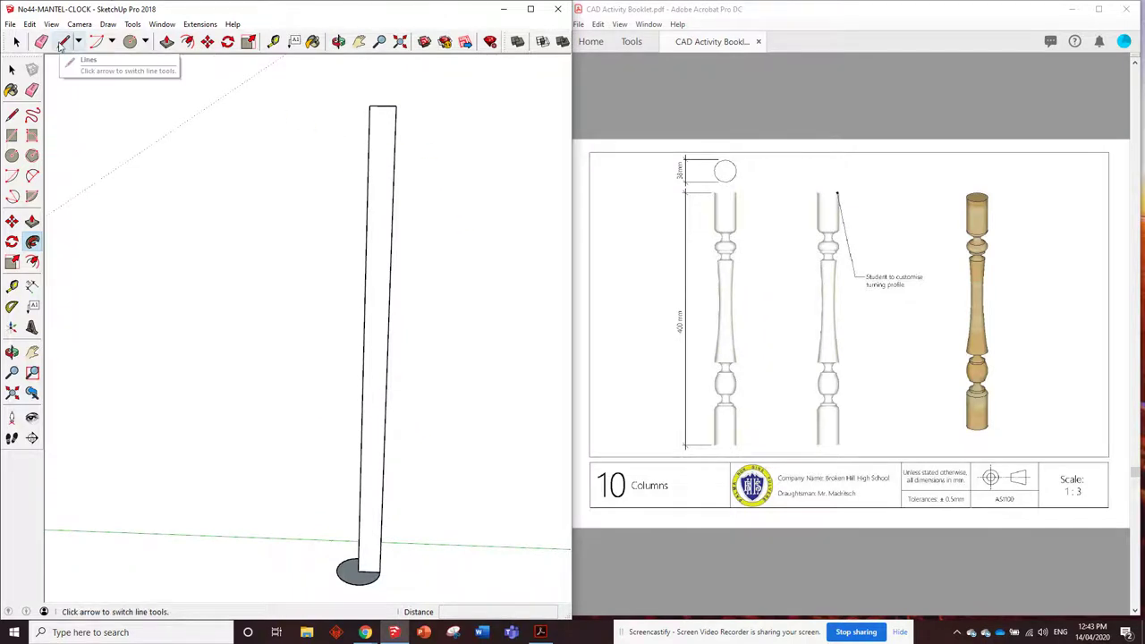
Place a guide point measured up from the profile's bottom corner
click(273, 41)
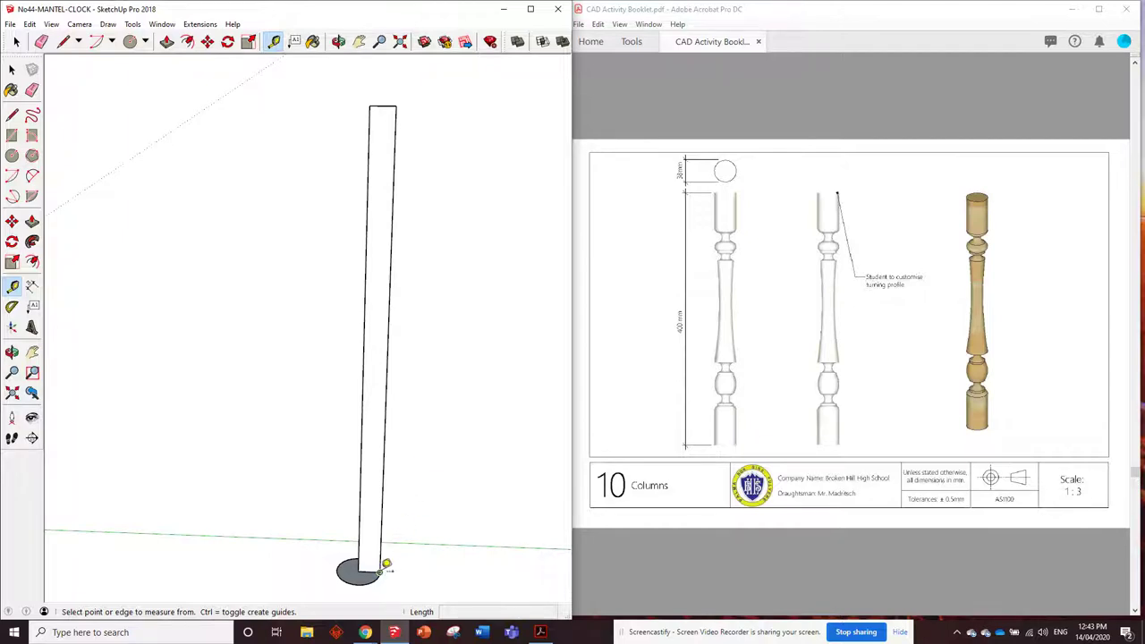
scroll(386, 557, up, 2)
scroll(388, 557, down, 2)
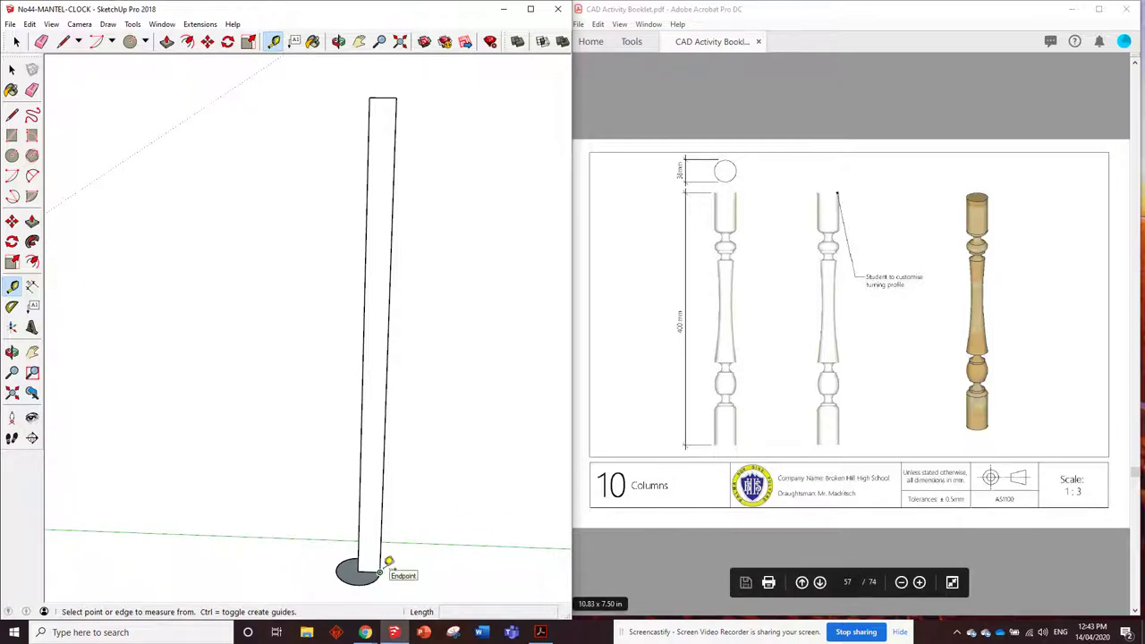
scroll(381, 567, up, 3)
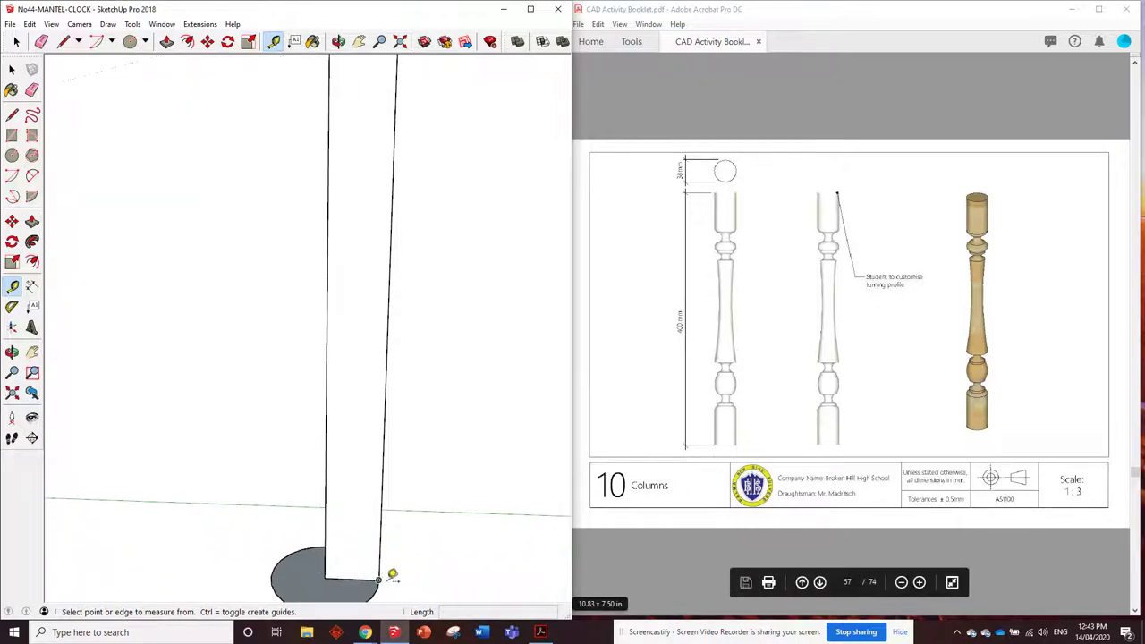
click(380, 576)
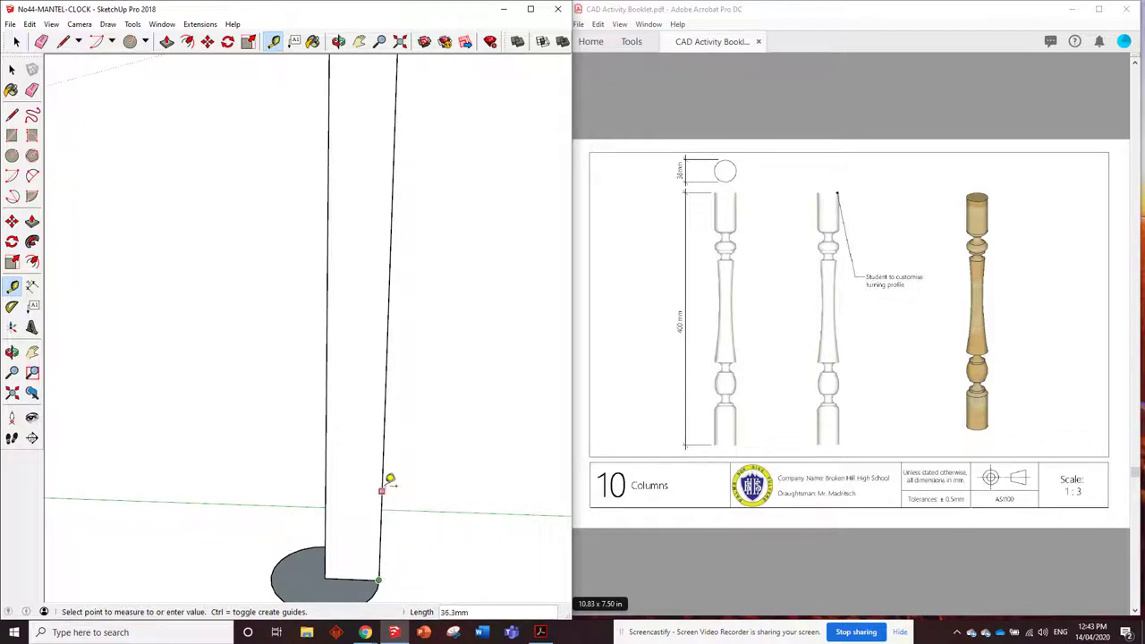
scroll(390, 474, down, 1)
scroll(390, 472, down, 1)
scroll(388, 461, down, 1)
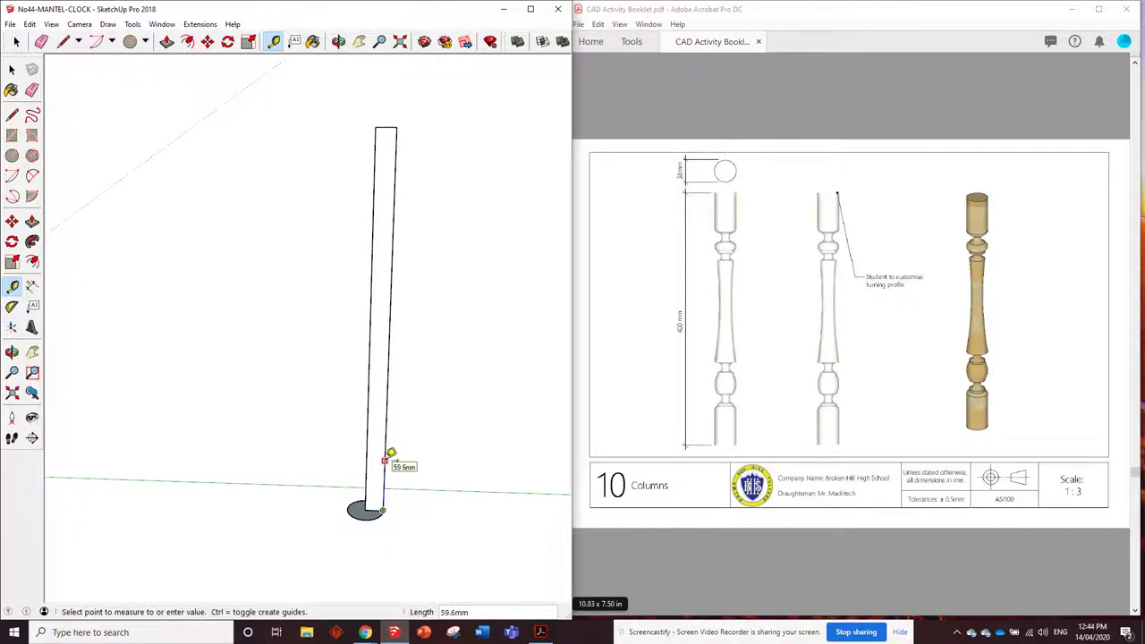
key(Return)
Place a second guide point 50 mm below the profile's top corner
click(398, 125)
key(Return)
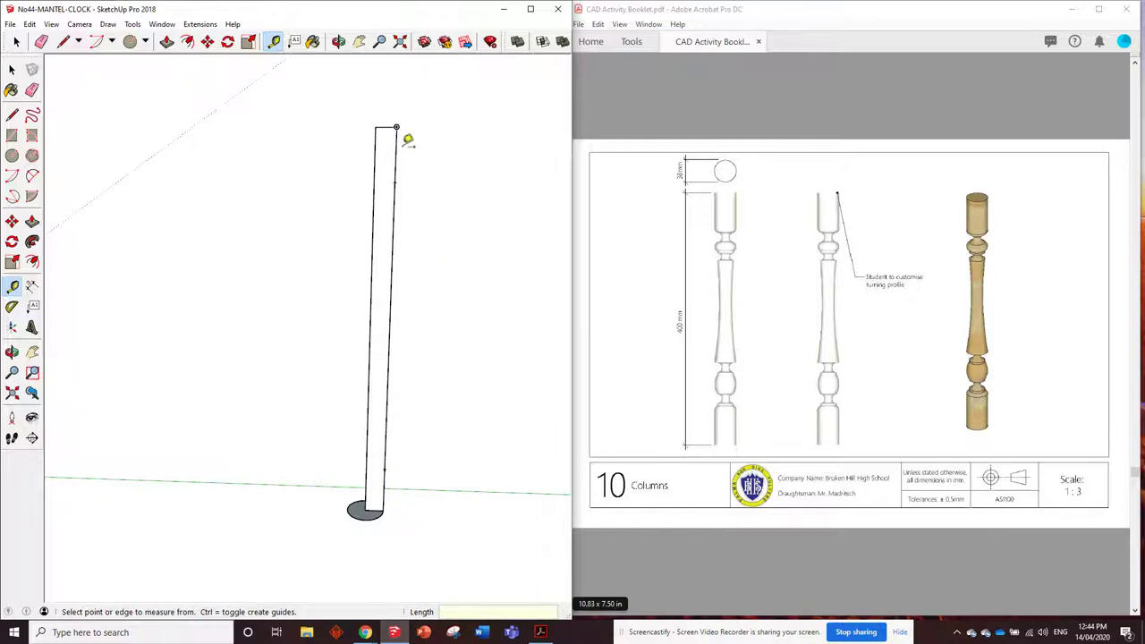
scroll(402, 154, up, 2)
scroll(388, 436, down, 2)
scroll(412, 492, up, 3)
scroll(383, 503, down, 3)
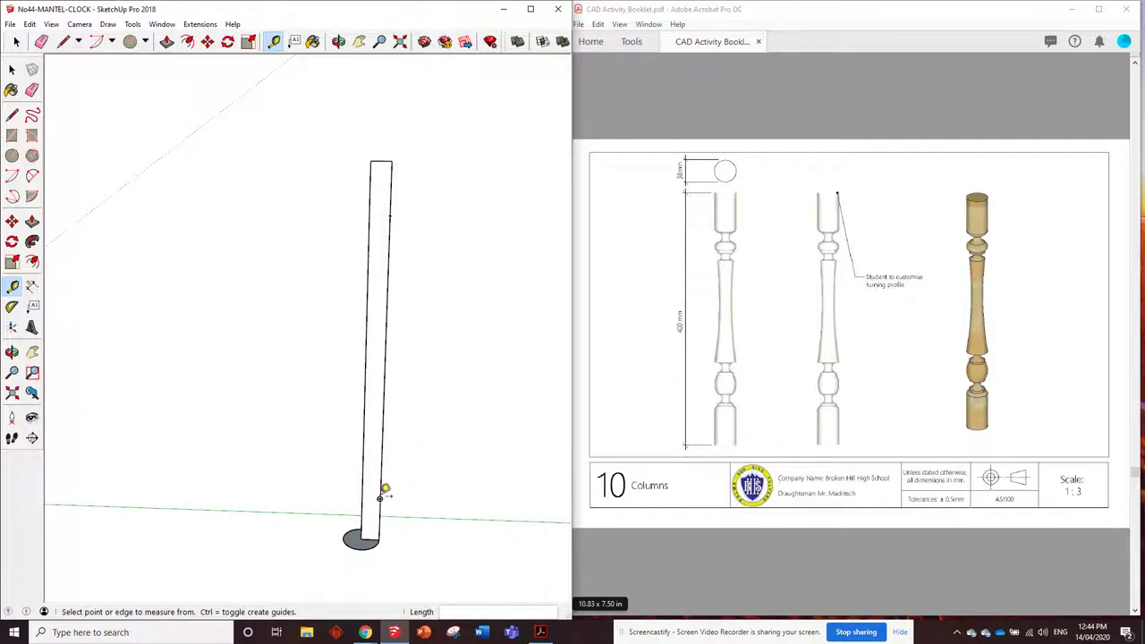
scroll(349, 420, up, 1)
scroll(349, 421, up, 1)
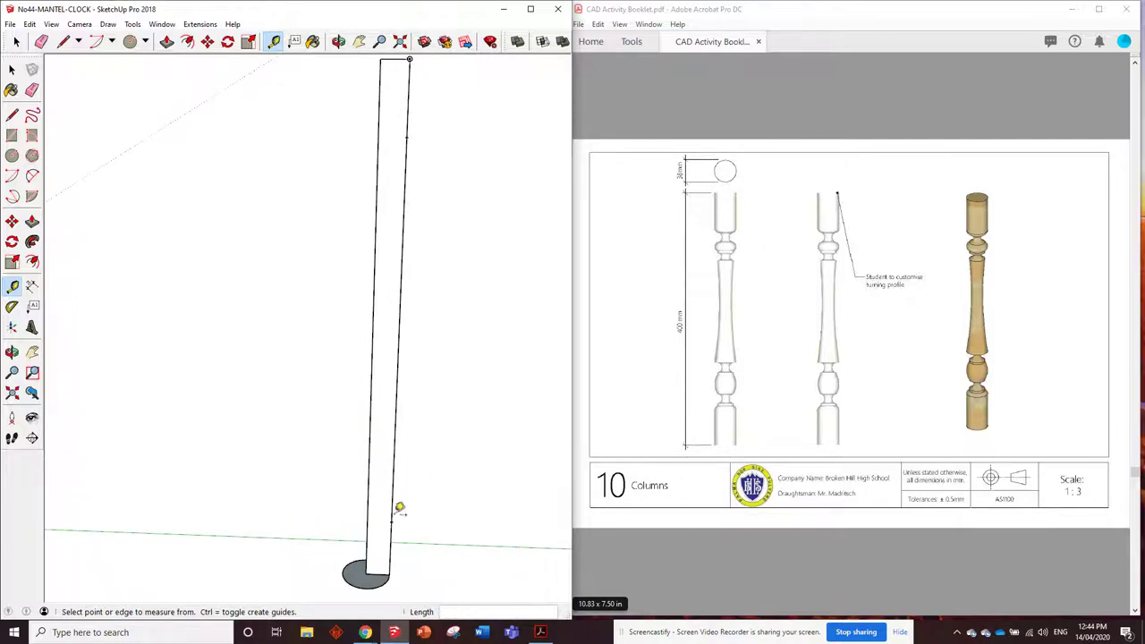
scroll(394, 511, up, 1)
click(63, 42)
Cut an L-shaped step at the lower guide: a short inward line, then 5 mm upward
scroll(394, 512, up, 2)
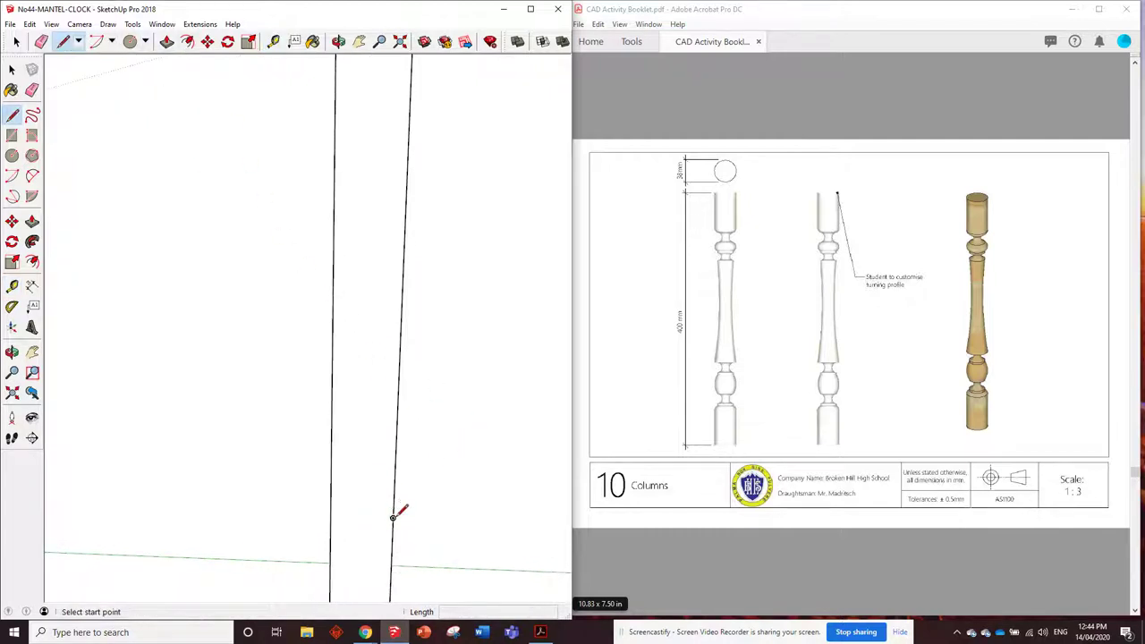
click(393, 517)
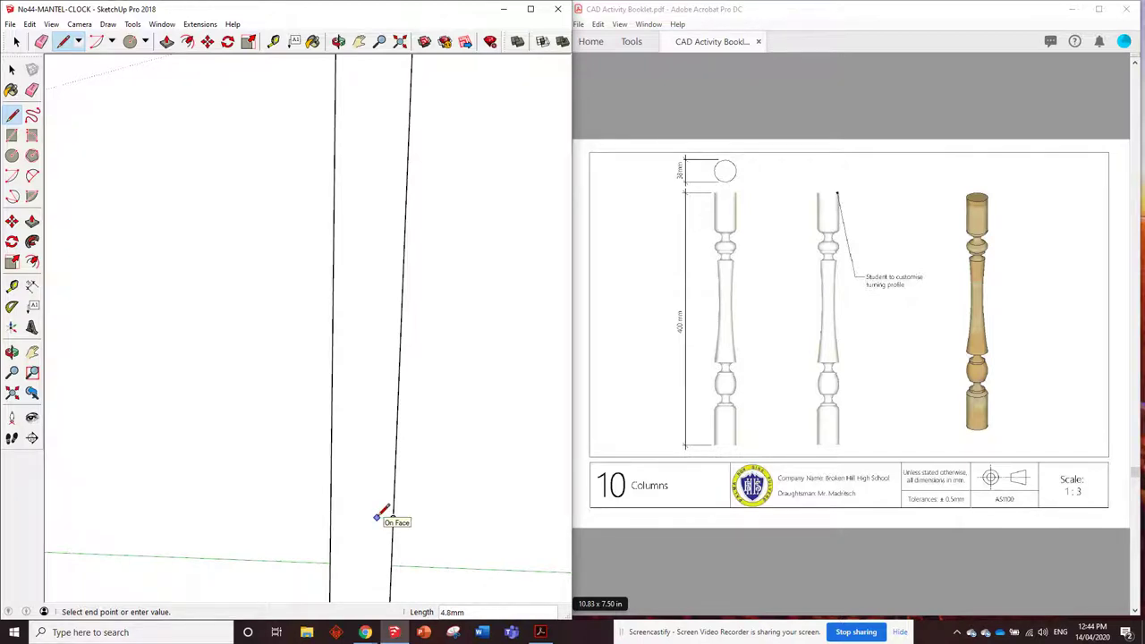
key(Return)
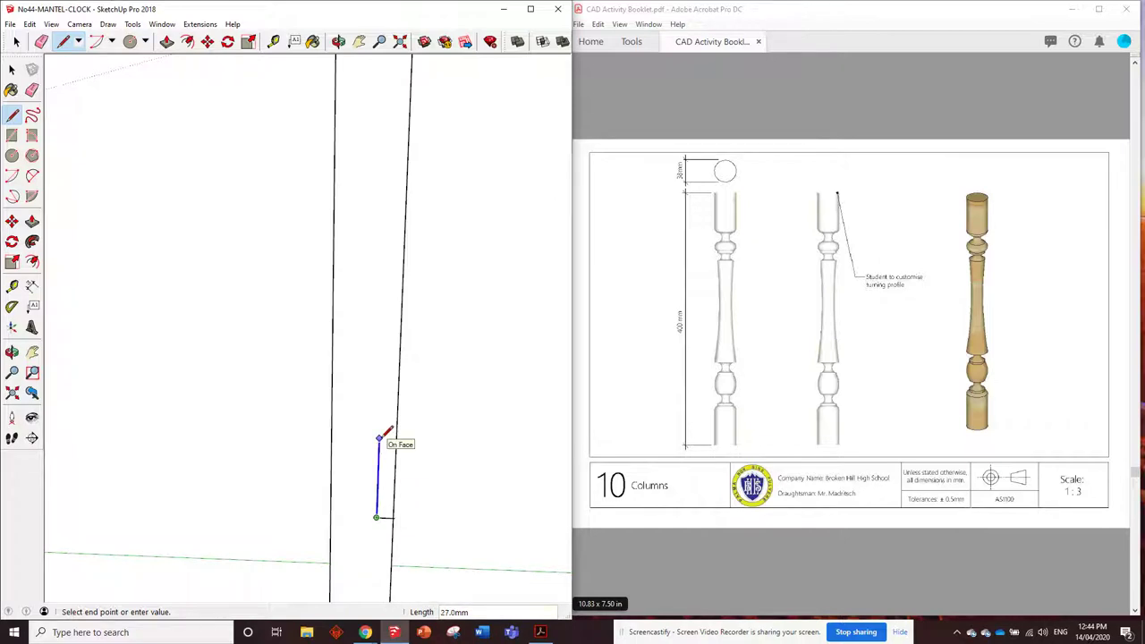
text(5)
key(Return)
scroll(382, 466, down, 4)
scroll(387, 547, up, 2)
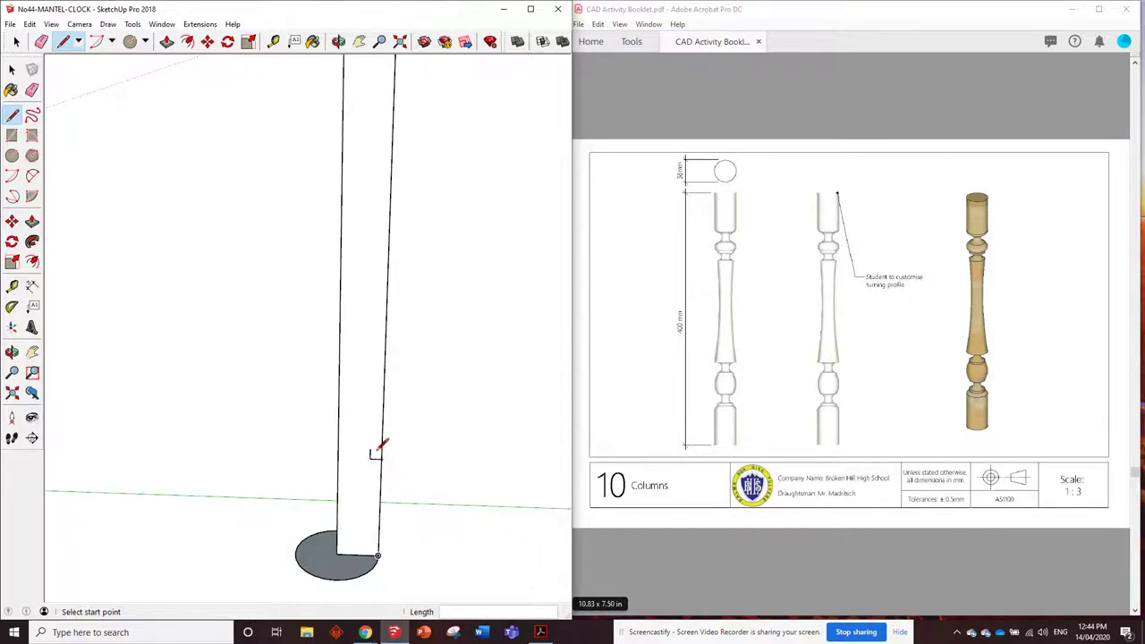
scroll(381, 455, up, 3)
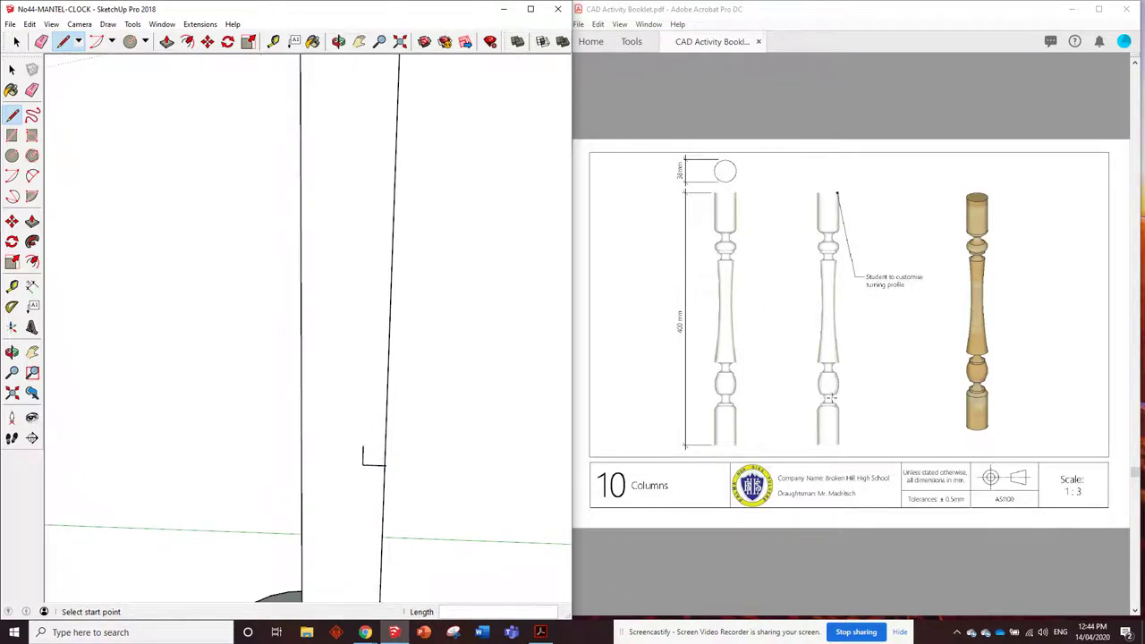
Place a guide point above the step's upper corner
click(273, 41)
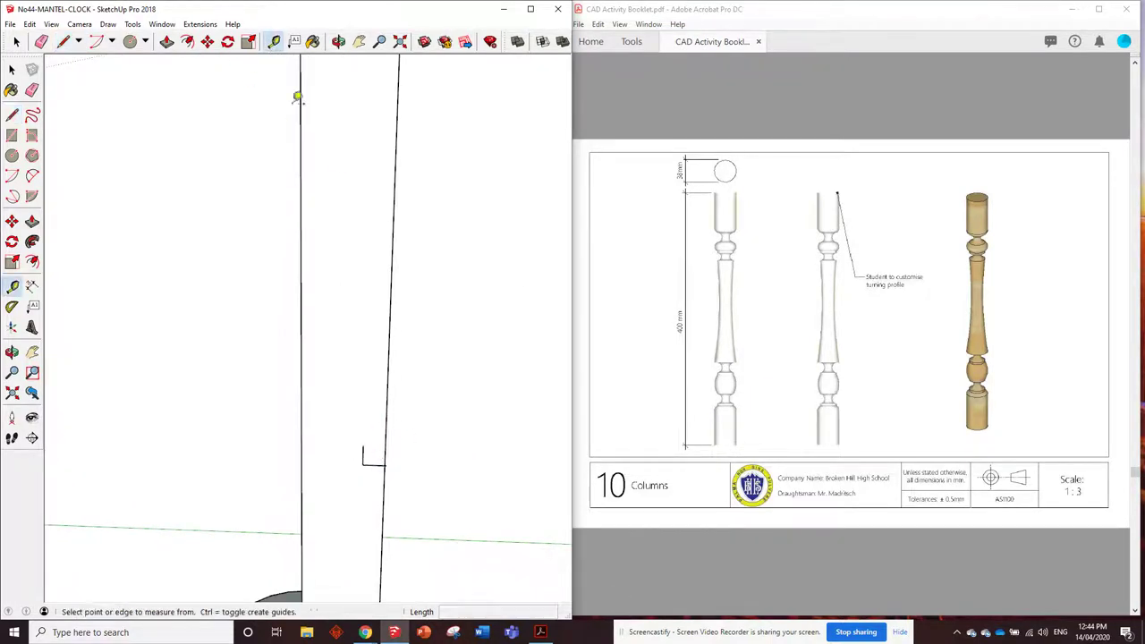
click(362, 446)
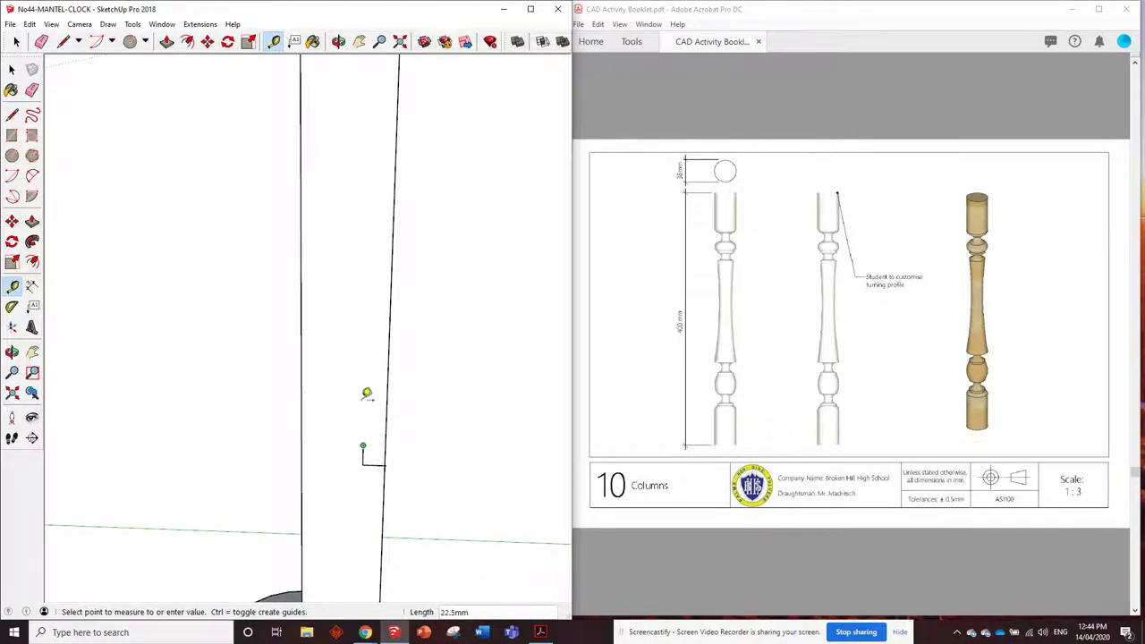
scroll(370, 371, down, 4)
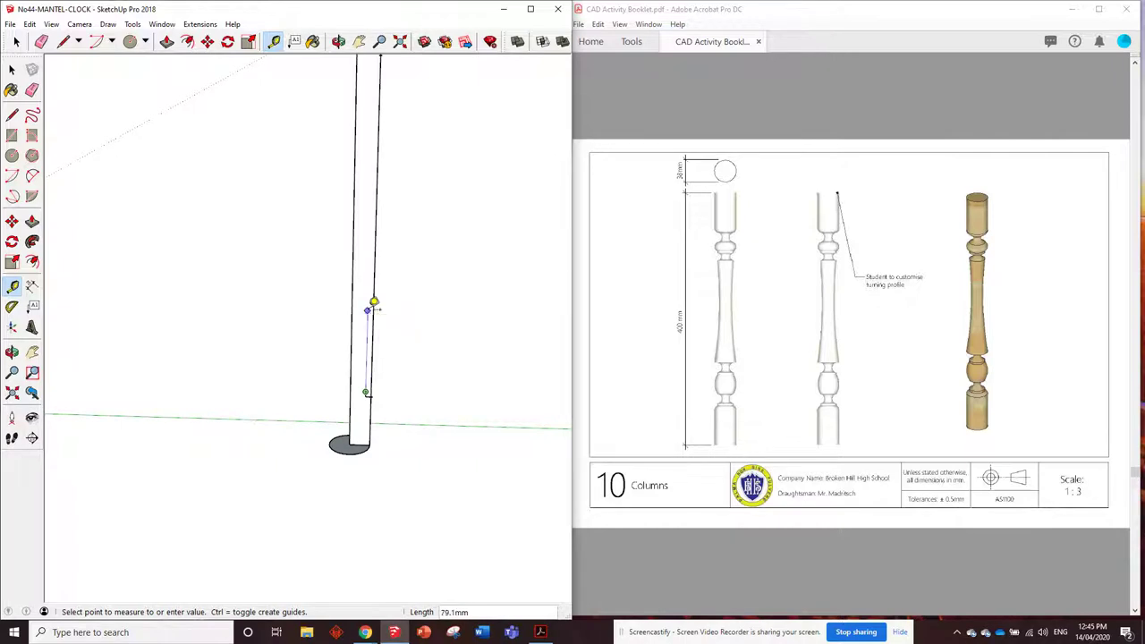
scroll(368, 360, up, 2)
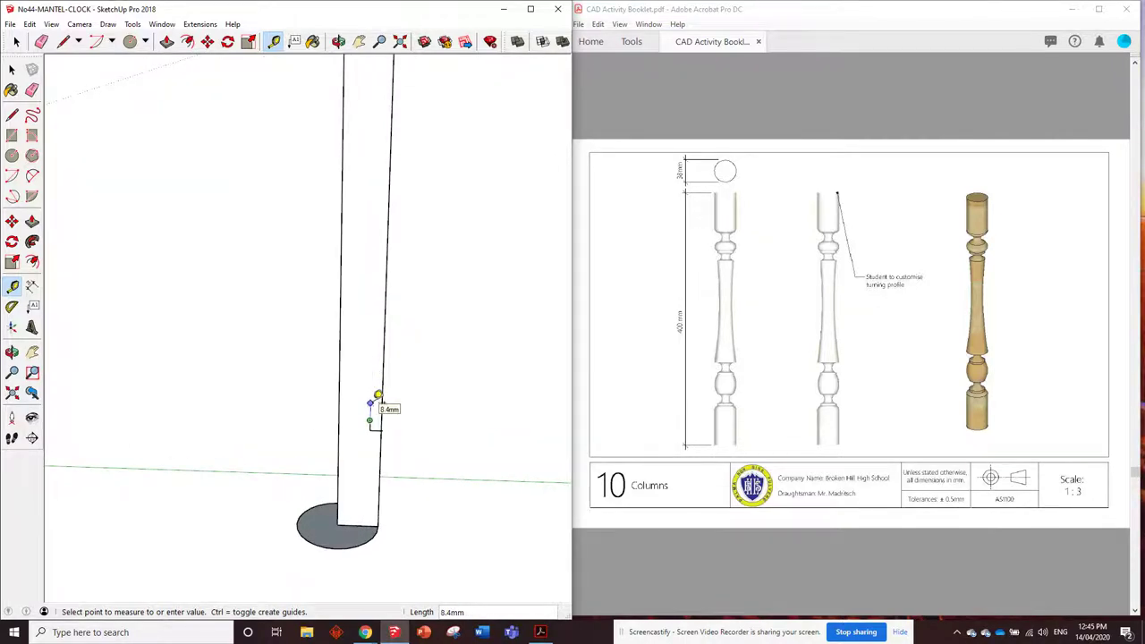
scroll(377, 394, up, 2)
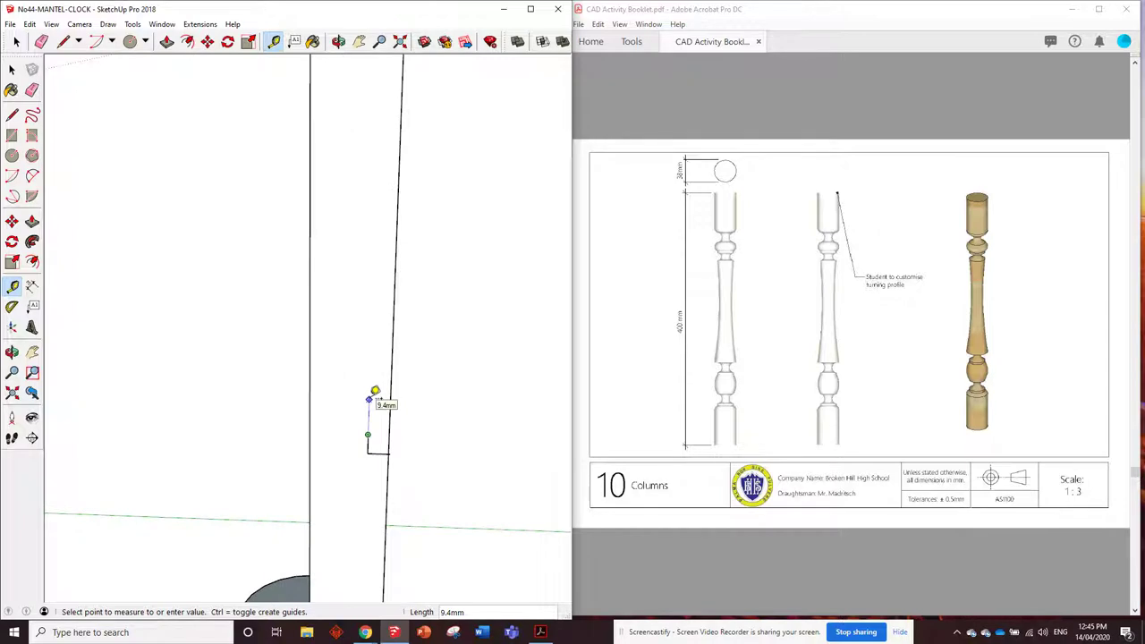
click(375, 391)
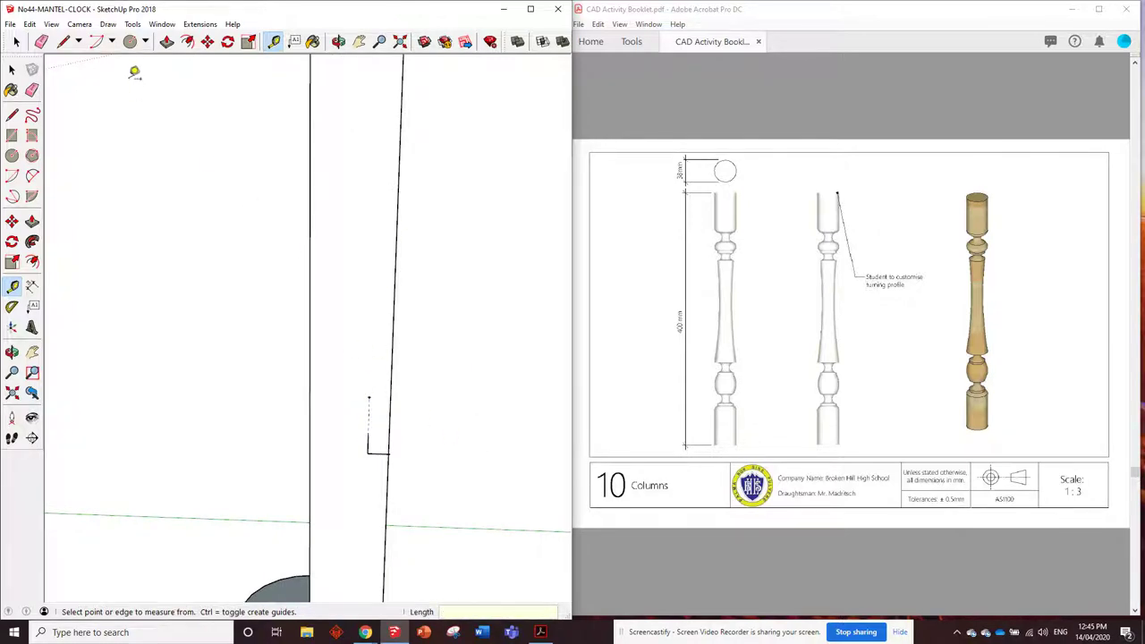
Draw a 5 mm vertical line up from the new guide point
click(64, 41)
click(368, 397)
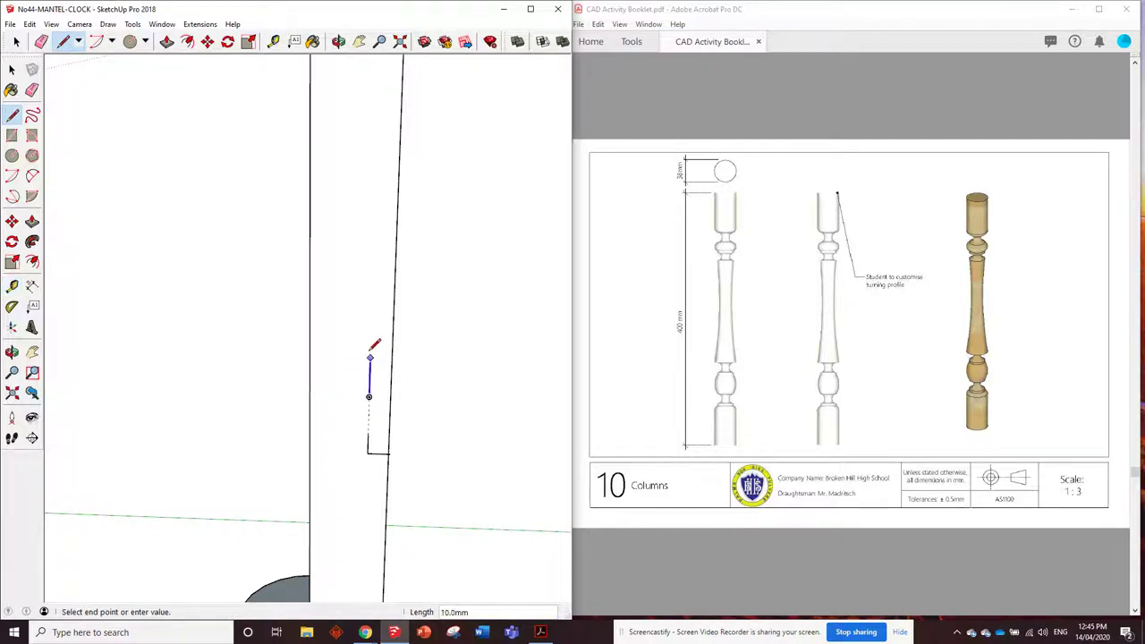
text(5)
key(Return)
scroll(465, 378, down, 1)
mouse_move(469, 373)
middle_down()
mouse_move(370, 346)
mouse_move(366, 388)
middle_up()
scroll(365, 388, up, 1)
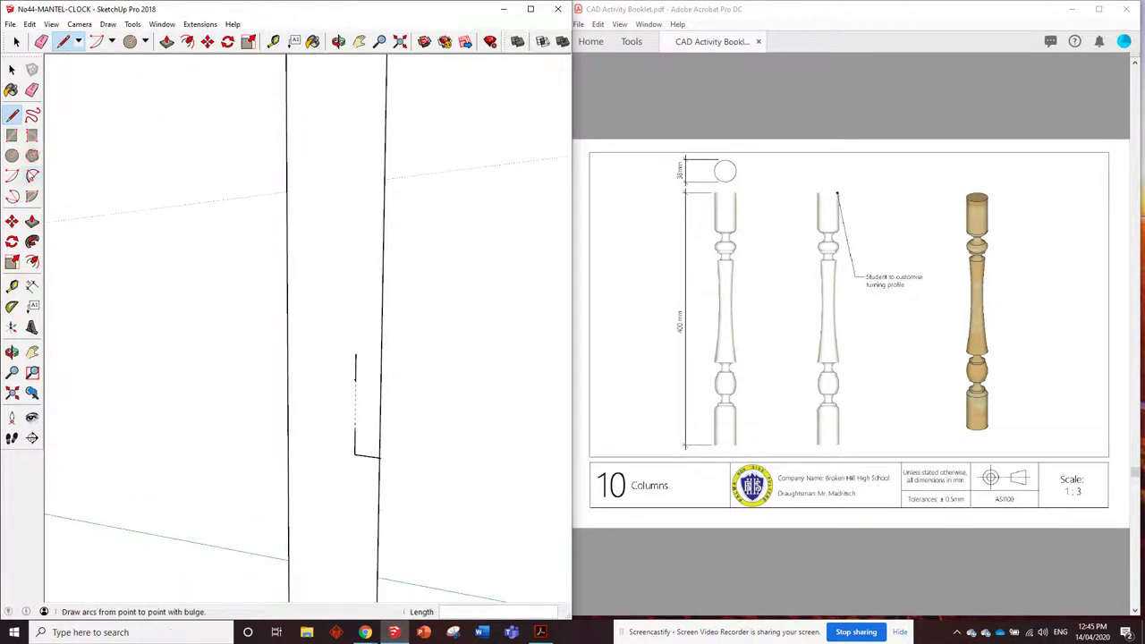
Draw a half-circle bead arc from the lower line's end to the short upper line
click(32, 176)
click(355, 429)
click(356, 379)
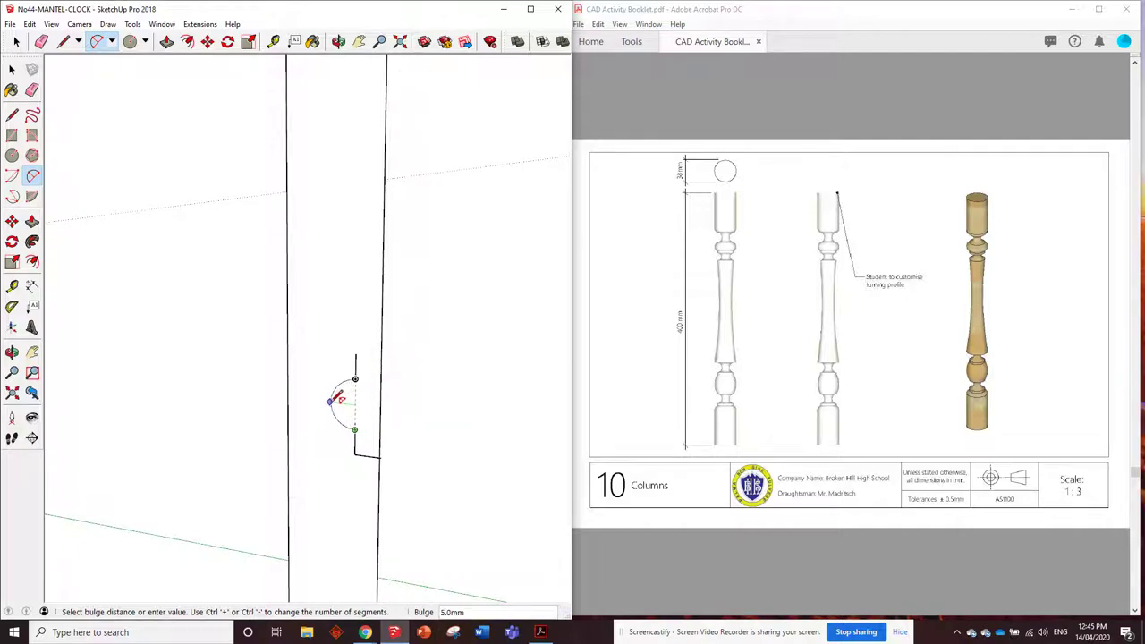
click(331, 400)
scroll(414, 434, down, 6)
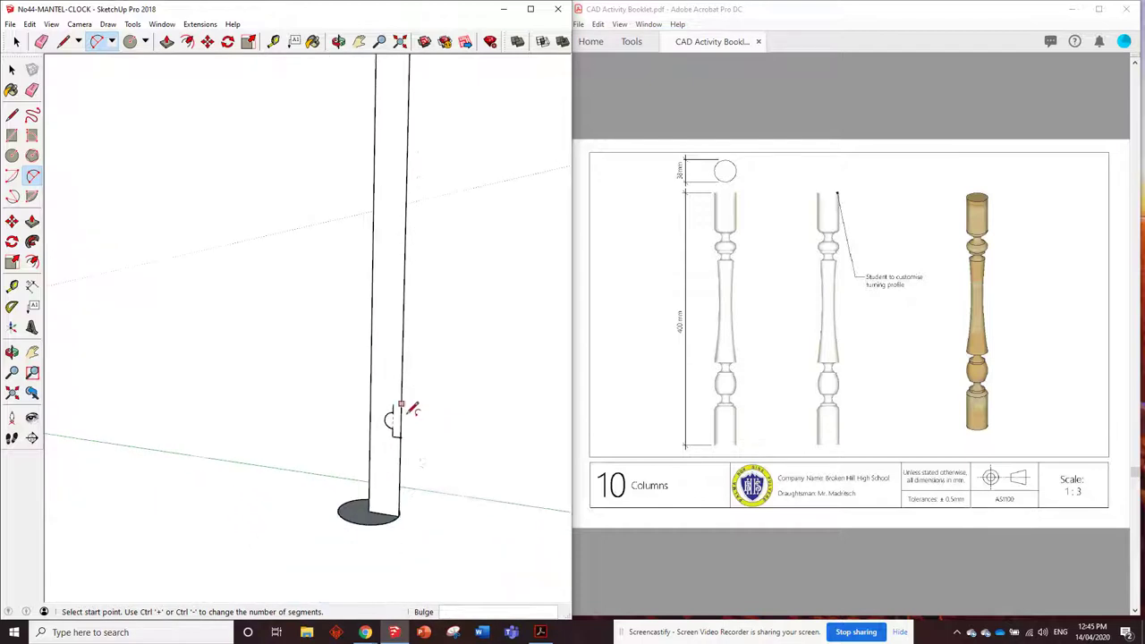
scroll(402, 468, down, 3)
scroll(407, 461, up, 8)
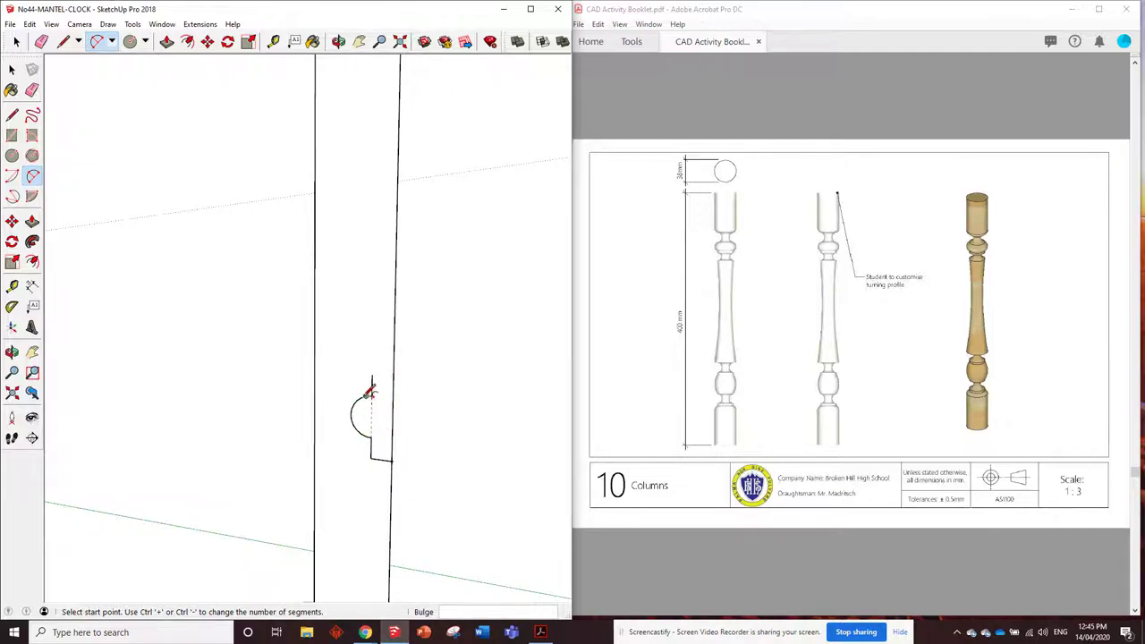
scroll(440, 458, down, 1)
scroll(456, 397, up, 2)
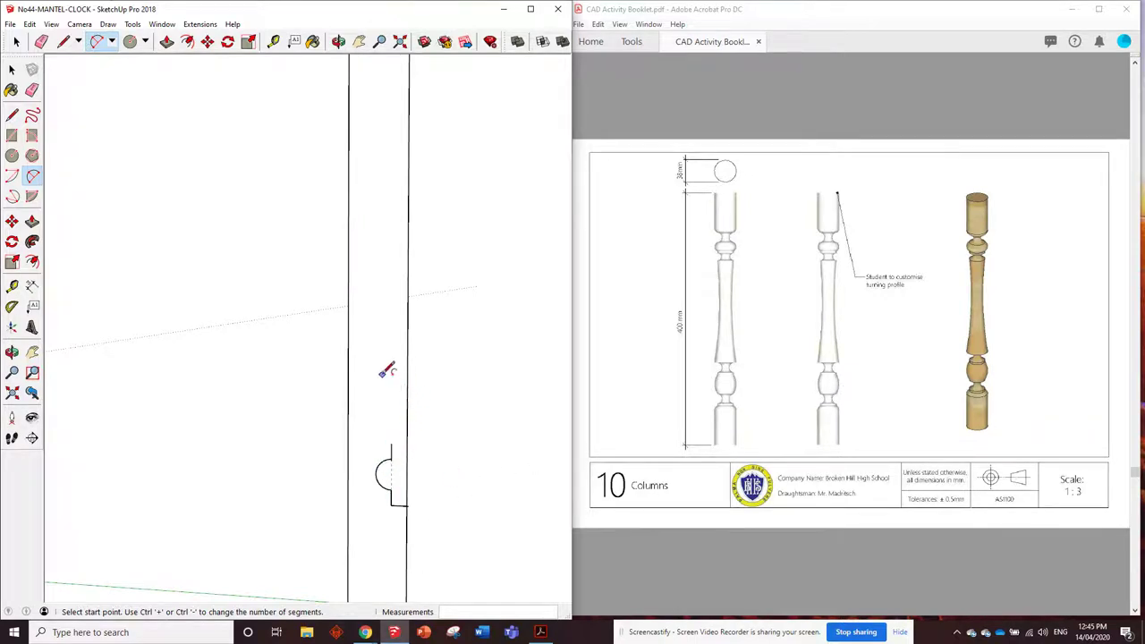
Place a guide 30 mm above the bead's top endpoint
click(274, 41)
scroll(409, 467, down, 4)
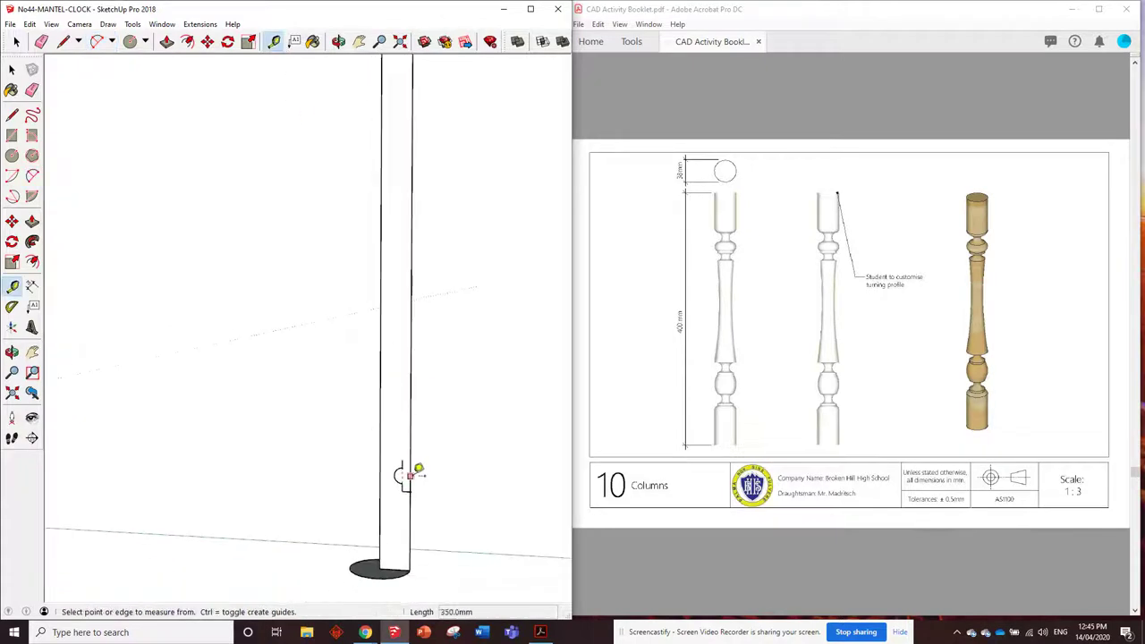
scroll(408, 458, up, 3)
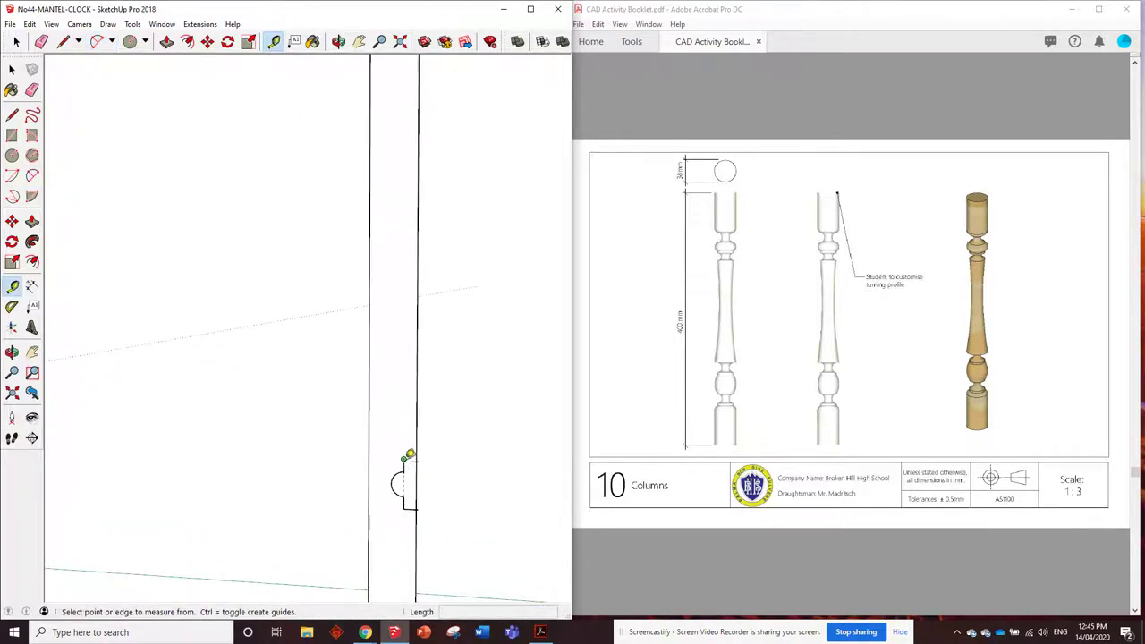
click(407, 457)
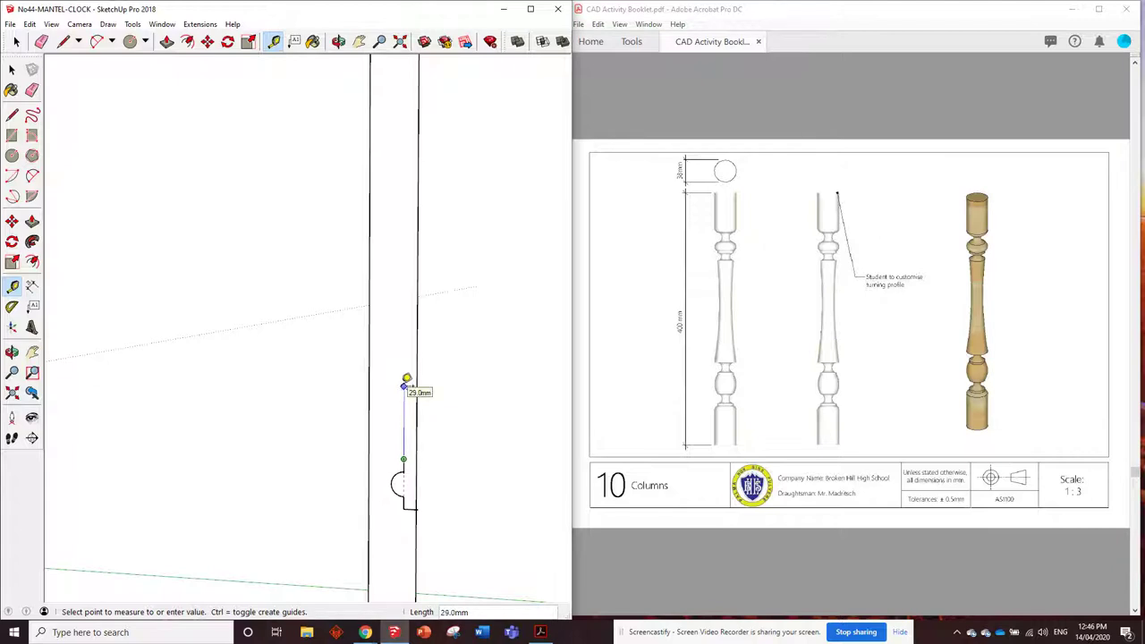
key(Return)
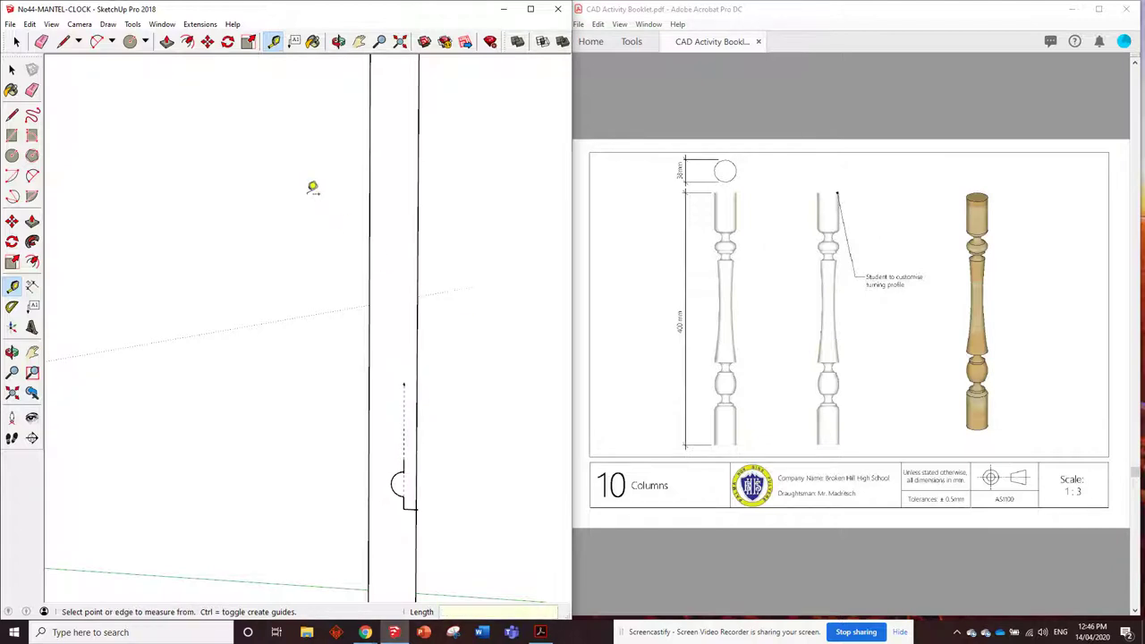
Draw a 5 mm line starting at the top of the guide
click(63, 41)
scroll(414, 402, up, 3)
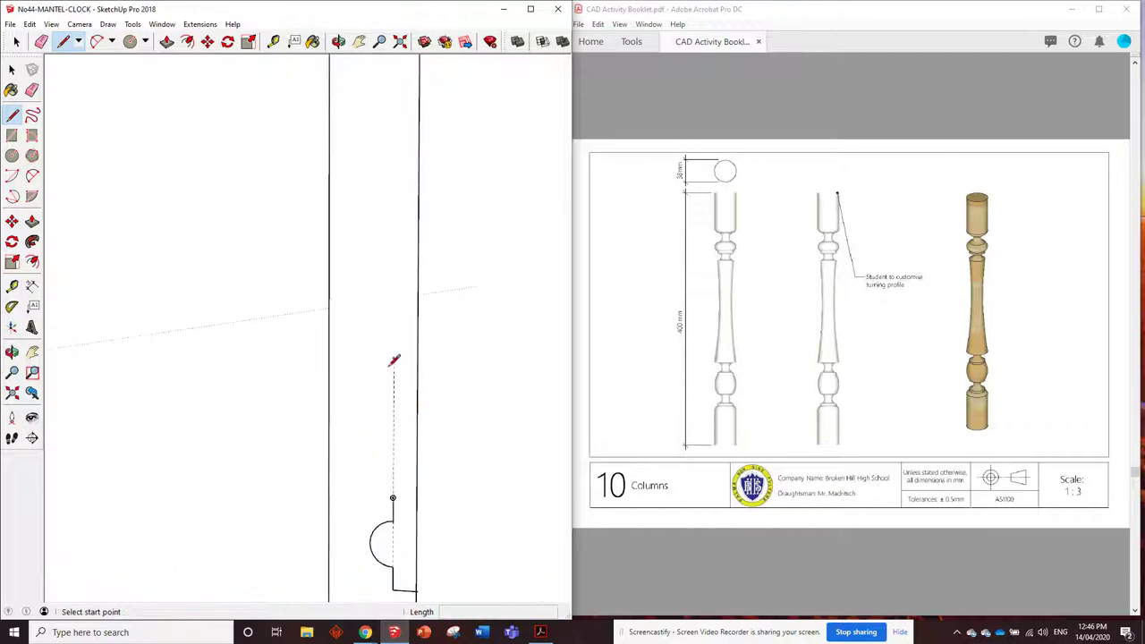
click(394, 357)
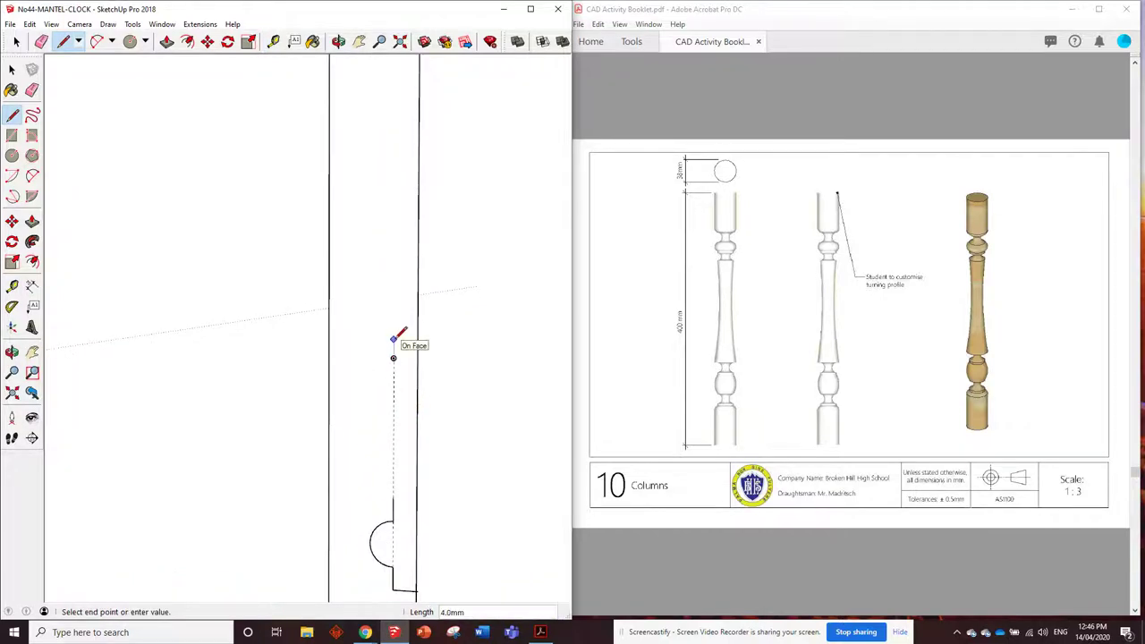
text(5)
click(390, 333)
scroll(390, 336, down, 2)
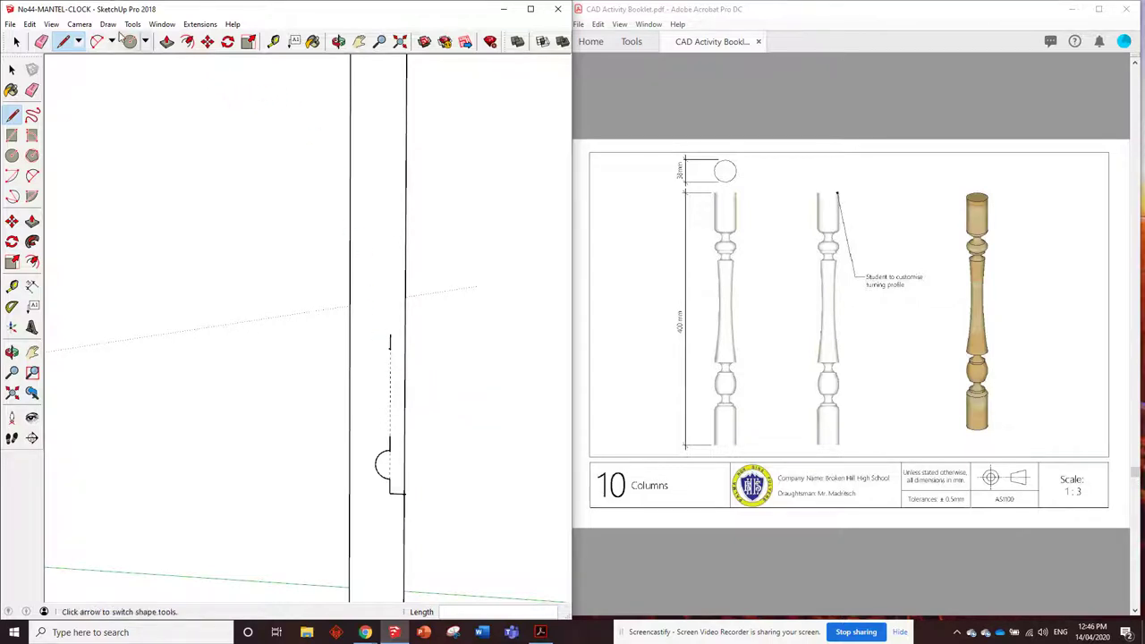
Connect the bead's top to the 5 mm line with a shallow arc bulging 5 mm
click(31, 178)
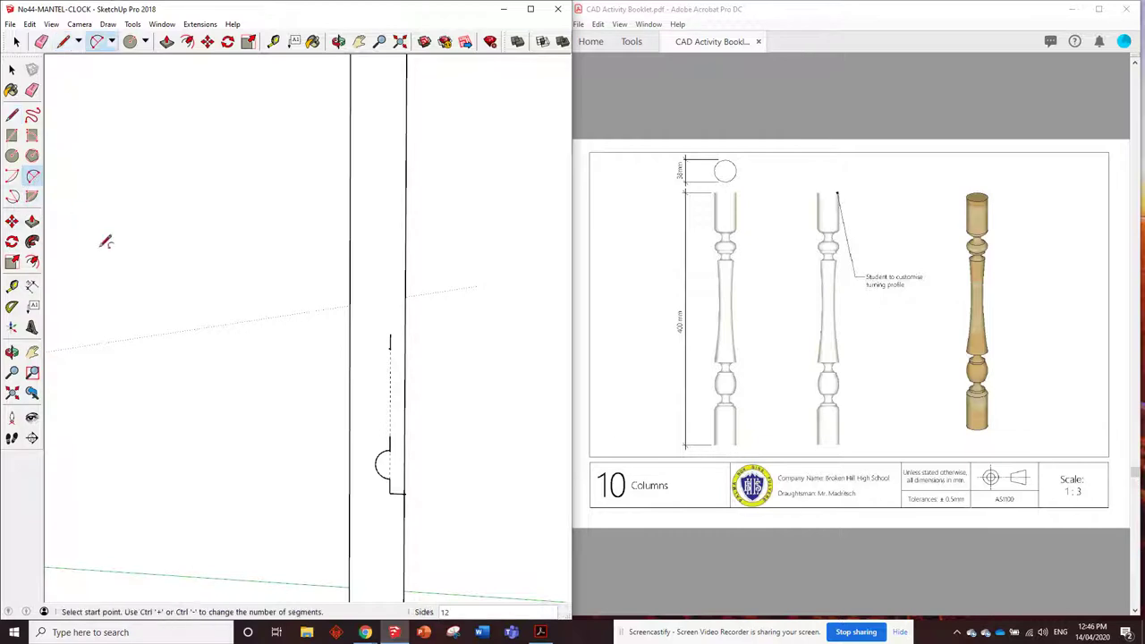
click(389, 436)
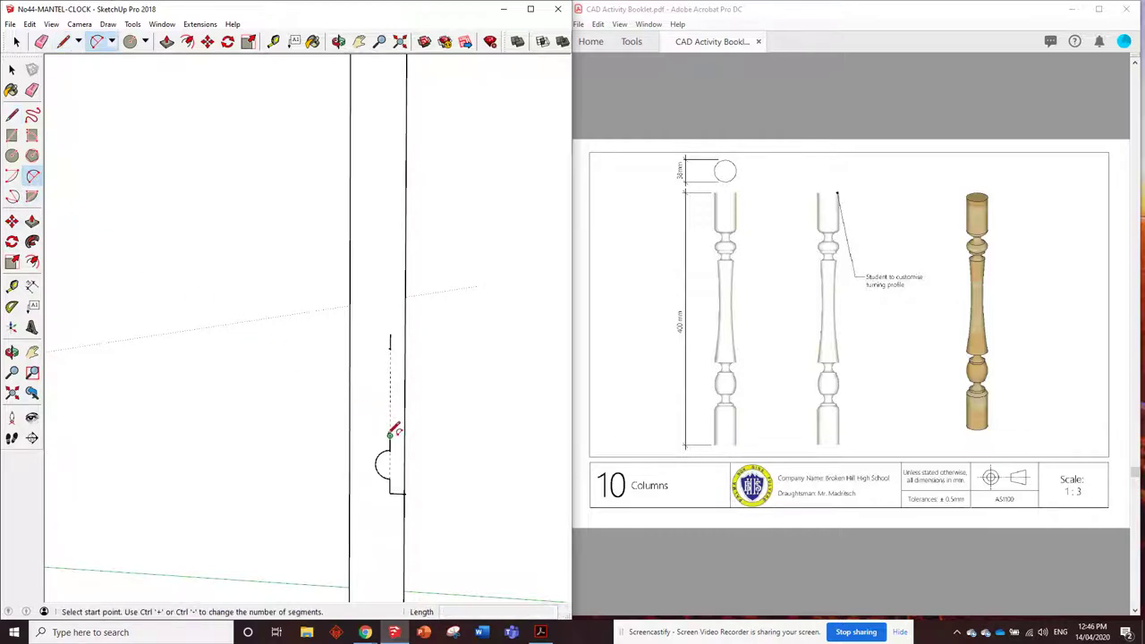
click(390, 346)
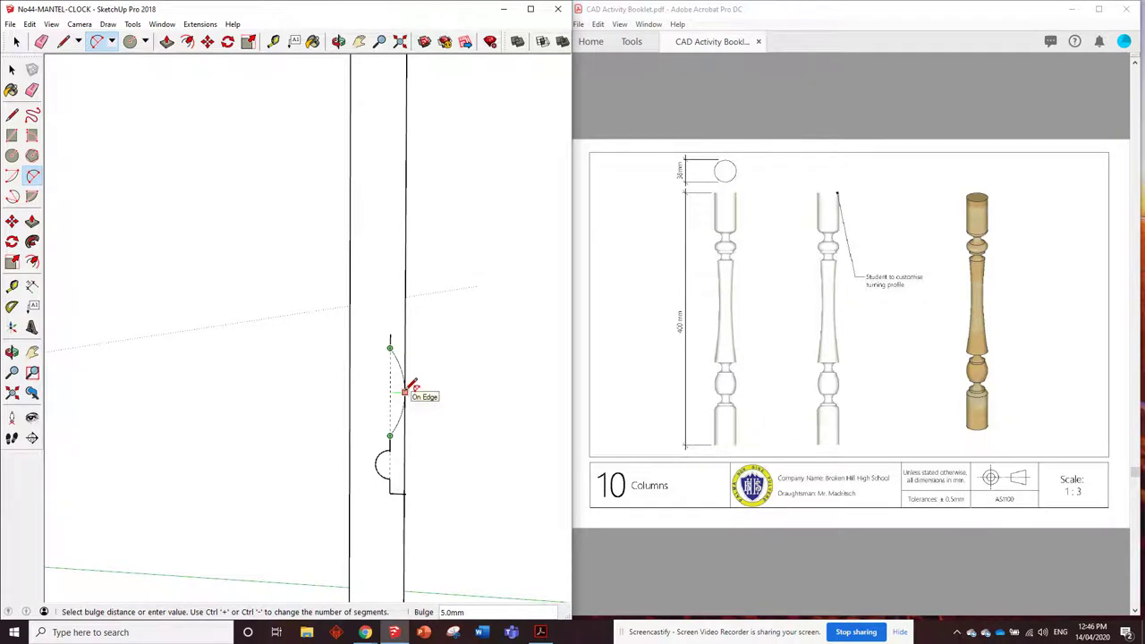
click(407, 391)
middle_drag(420, 421, 389, 364)
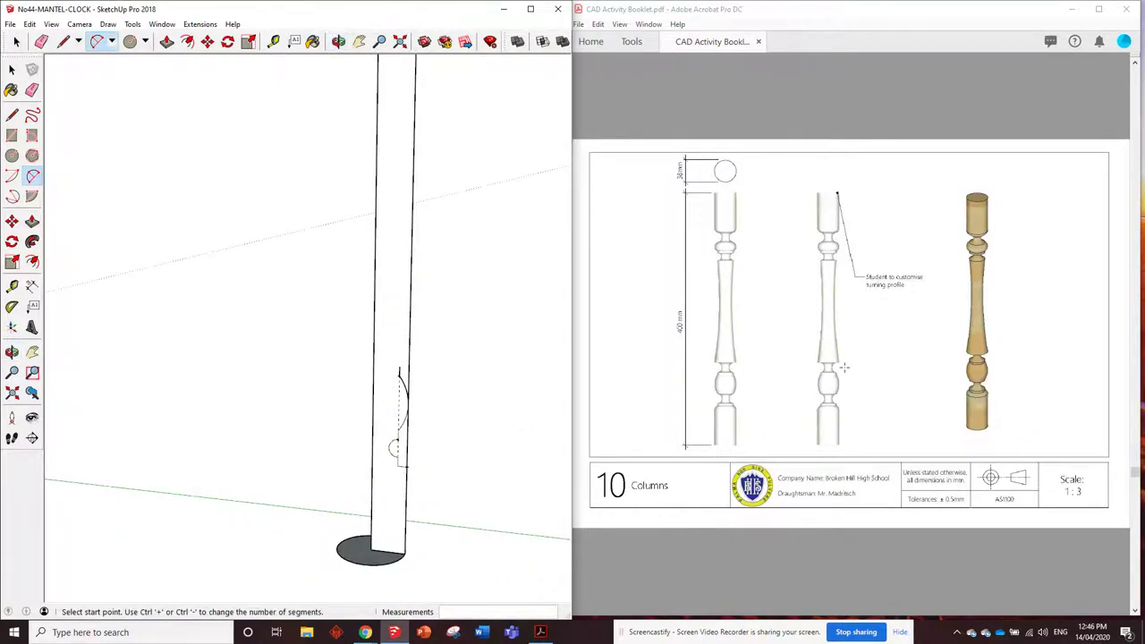
scroll(396, 378, up, 5)
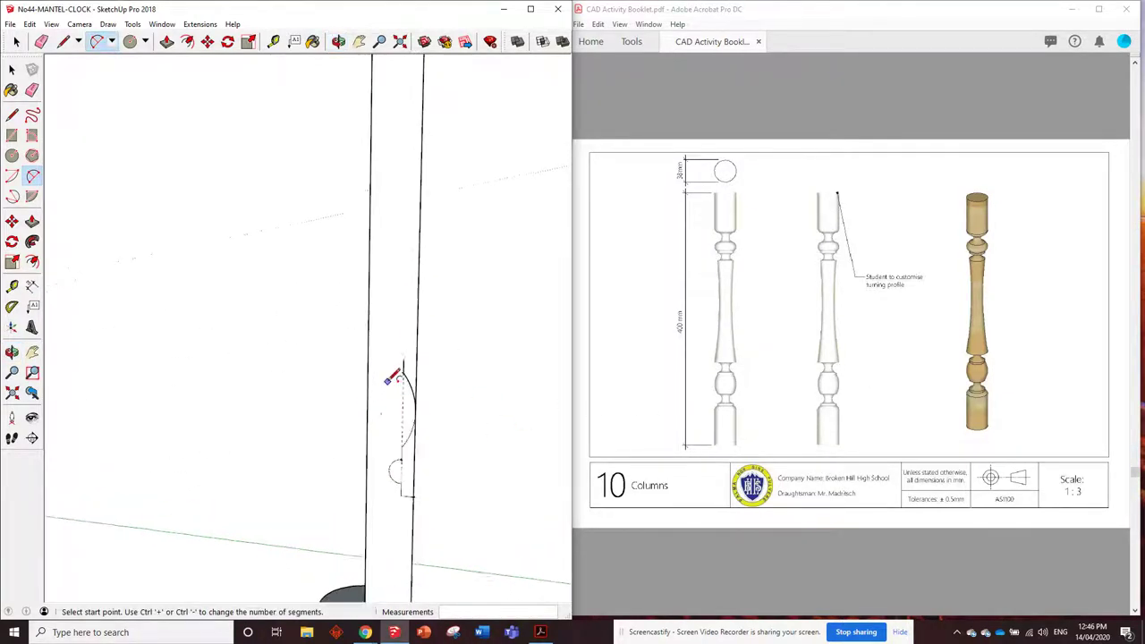
Place guide points 10 mm and then a further 5 mm above the long arc's top end
click(273, 42)
click(407, 371)
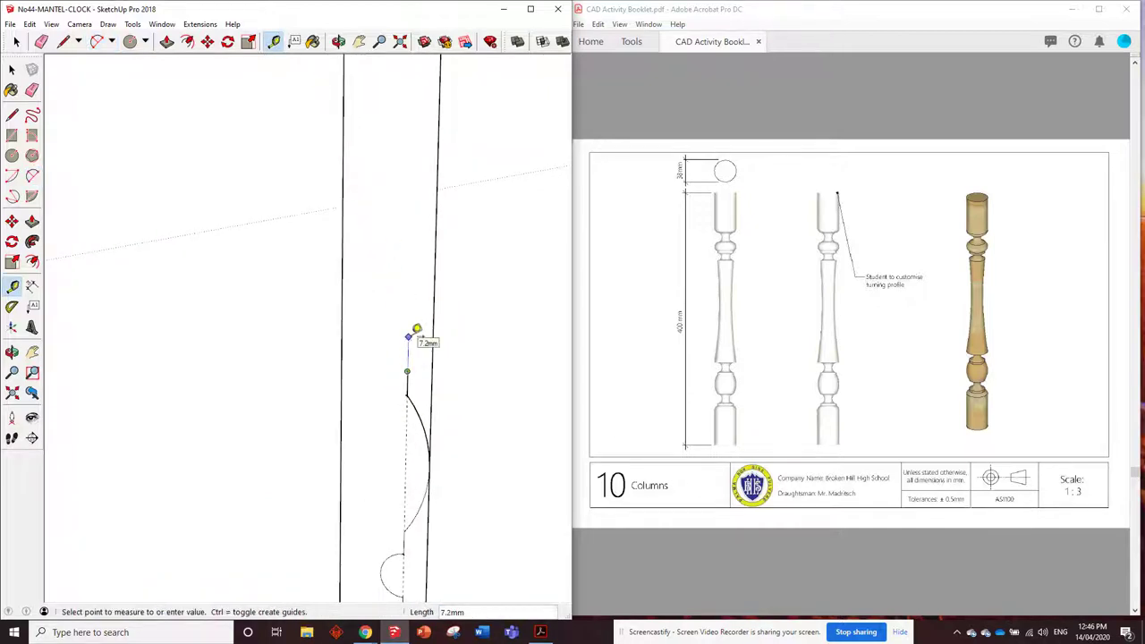
key(Return)
key(Return)
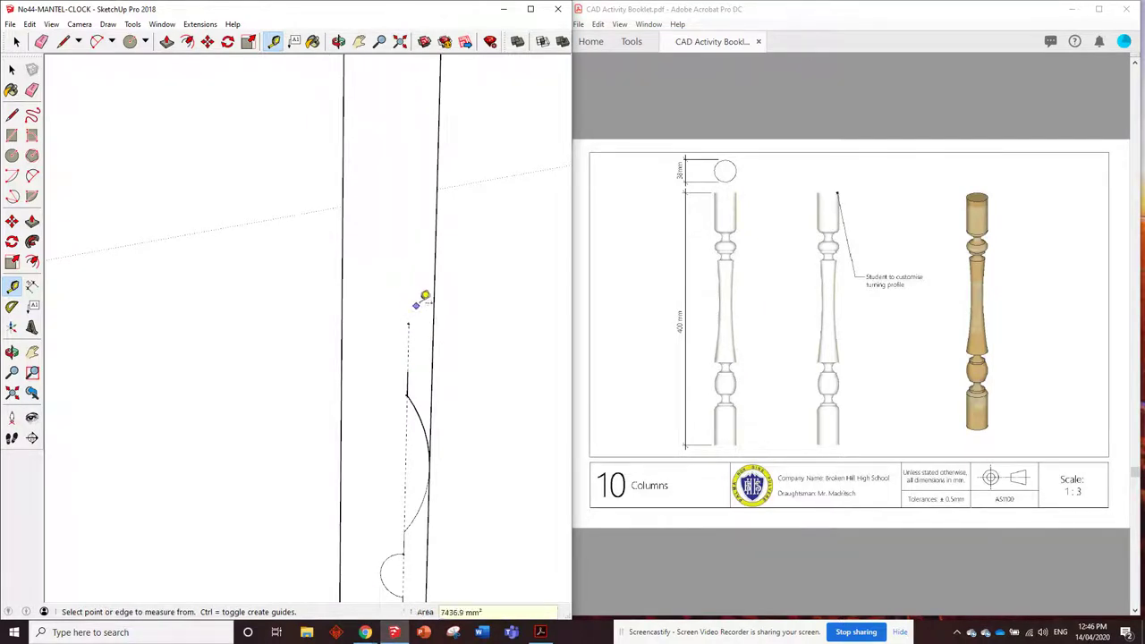
click(408, 323)
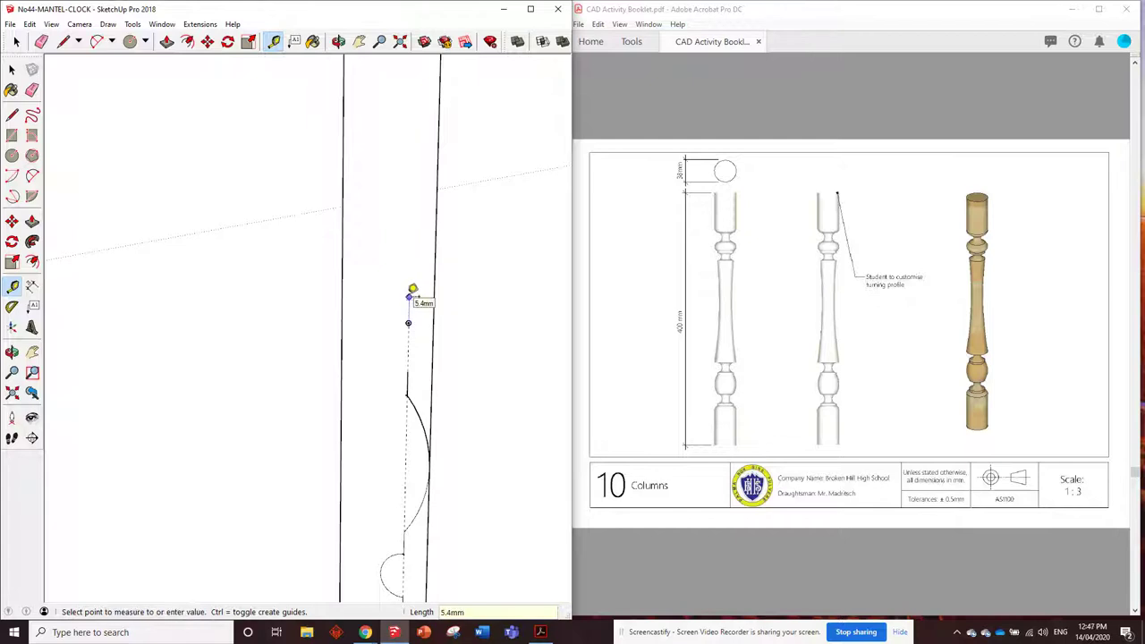
text(5)
key(Return)
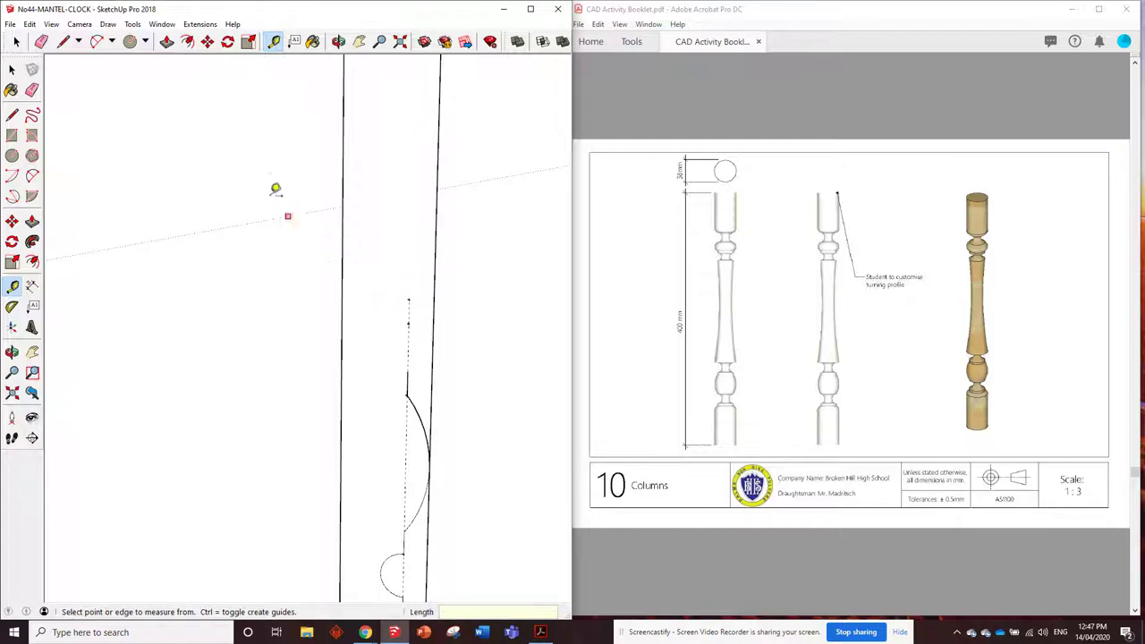
Draw a short 5 mm vertical line upward from the upper guide point
click(75, 51)
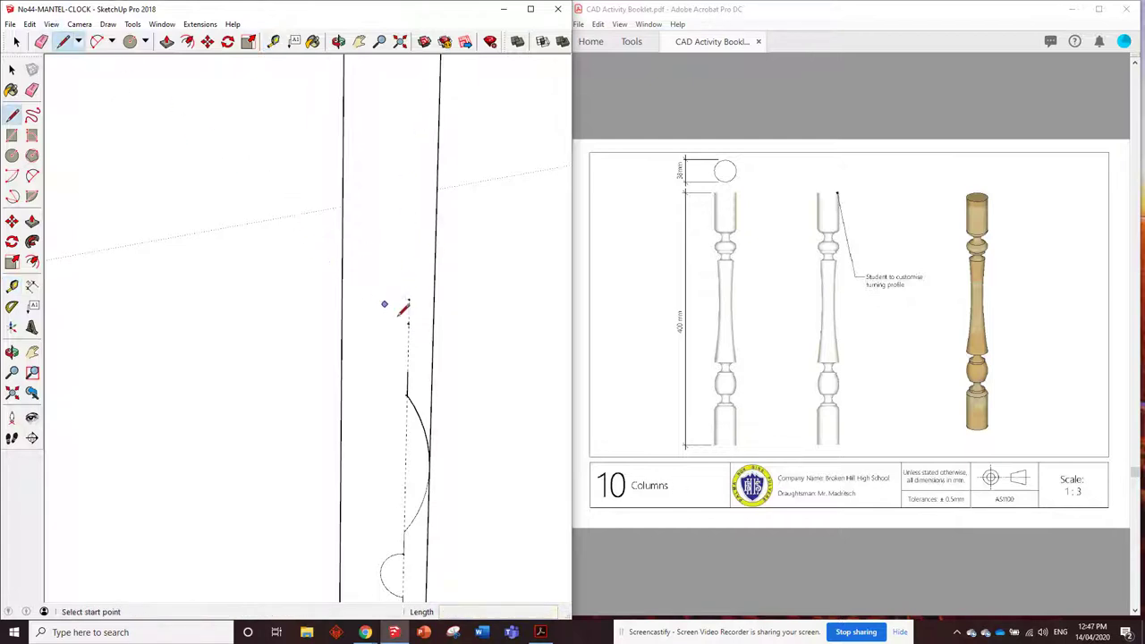
click(408, 322)
click(408, 298)
key(Escape)
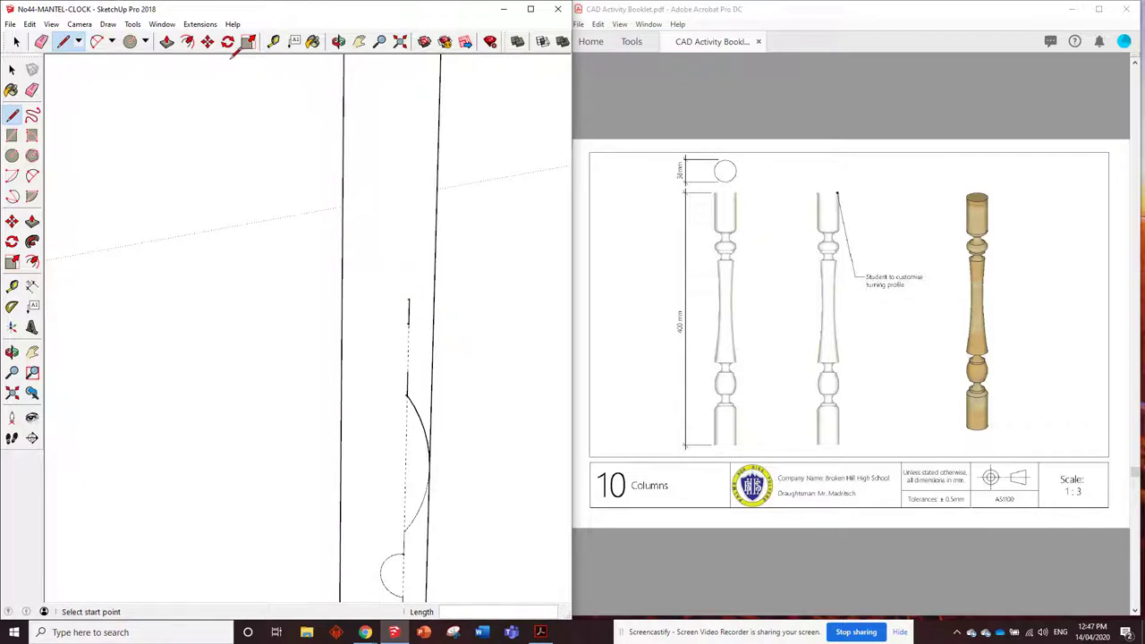
Draw a small semicircular 2-point arc from the long arc's top end to the guide point
click(98, 43)
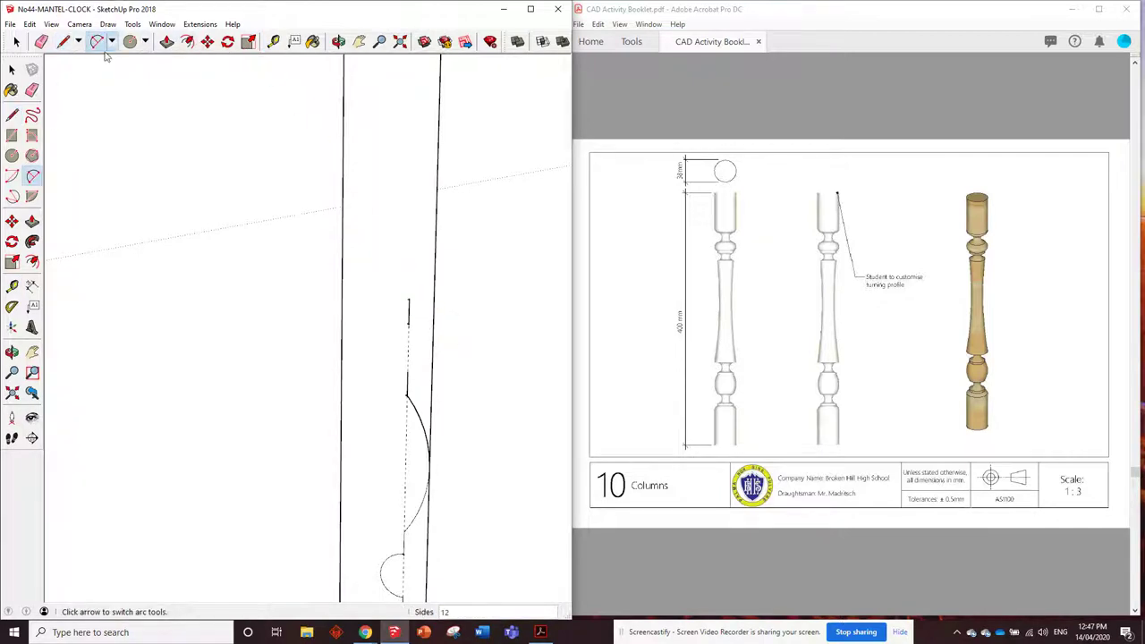
click(407, 372)
click(408, 323)
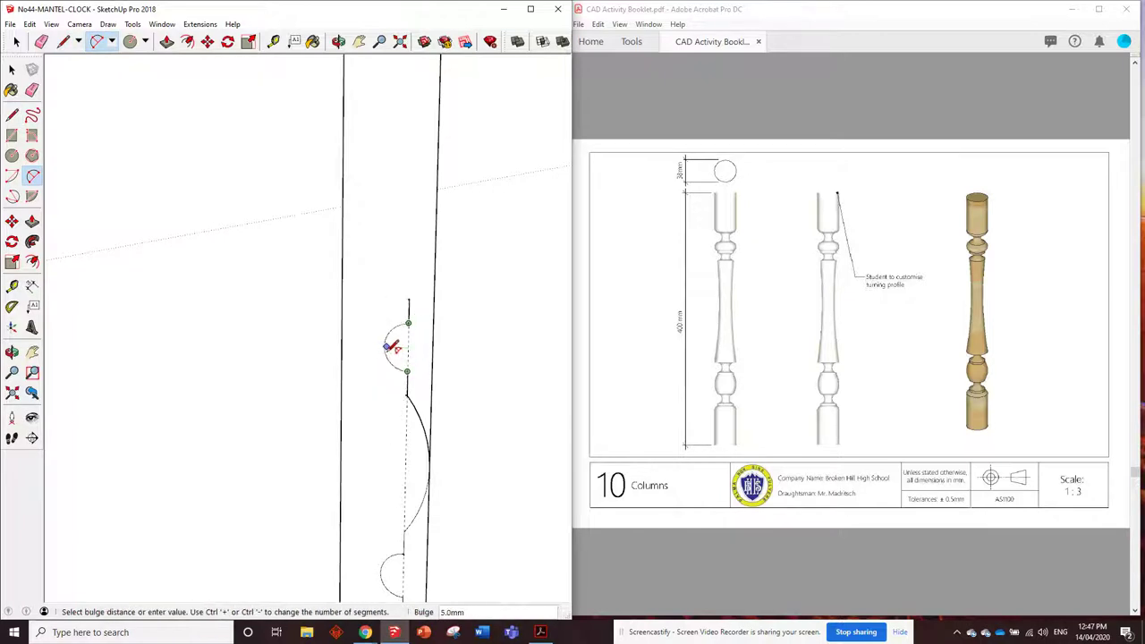
click(391, 344)
middle_drag(391, 345, 411, 322)
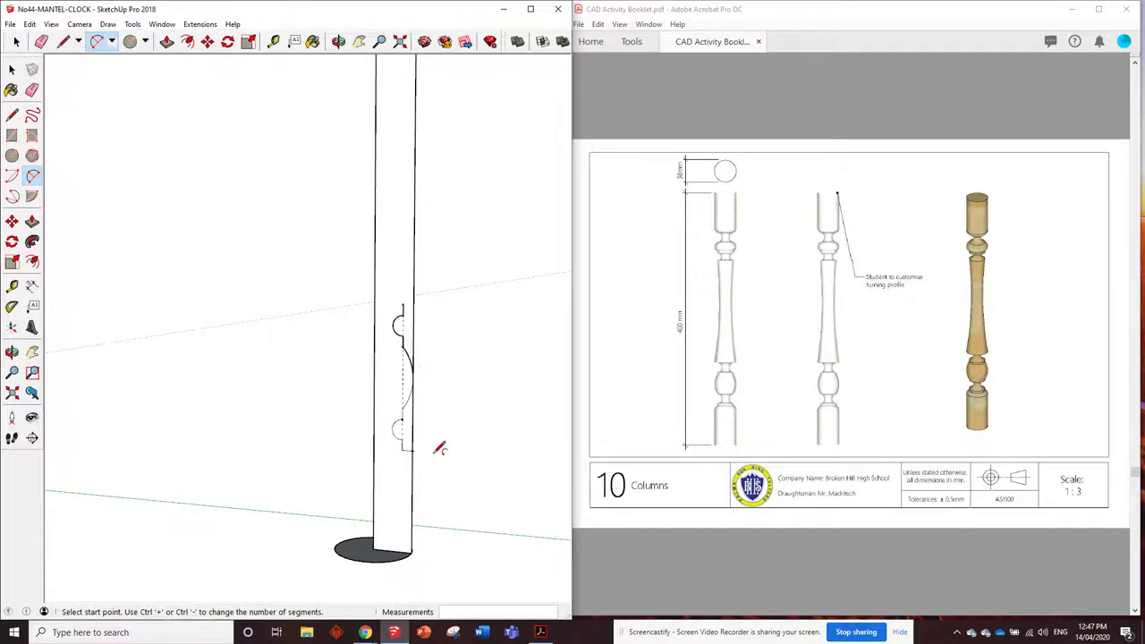
Draw a short line from the upper bead's end back to the column's outer edge, then zoom to check it
scroll(420, 376, down, 3)
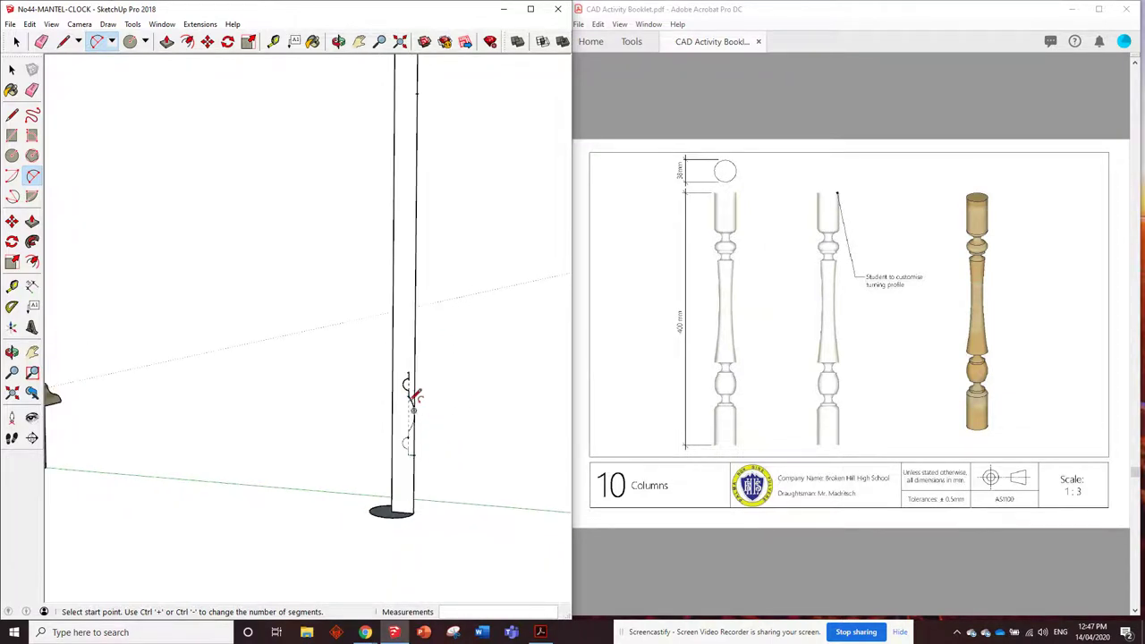
scroll(403, 394, down, 2)
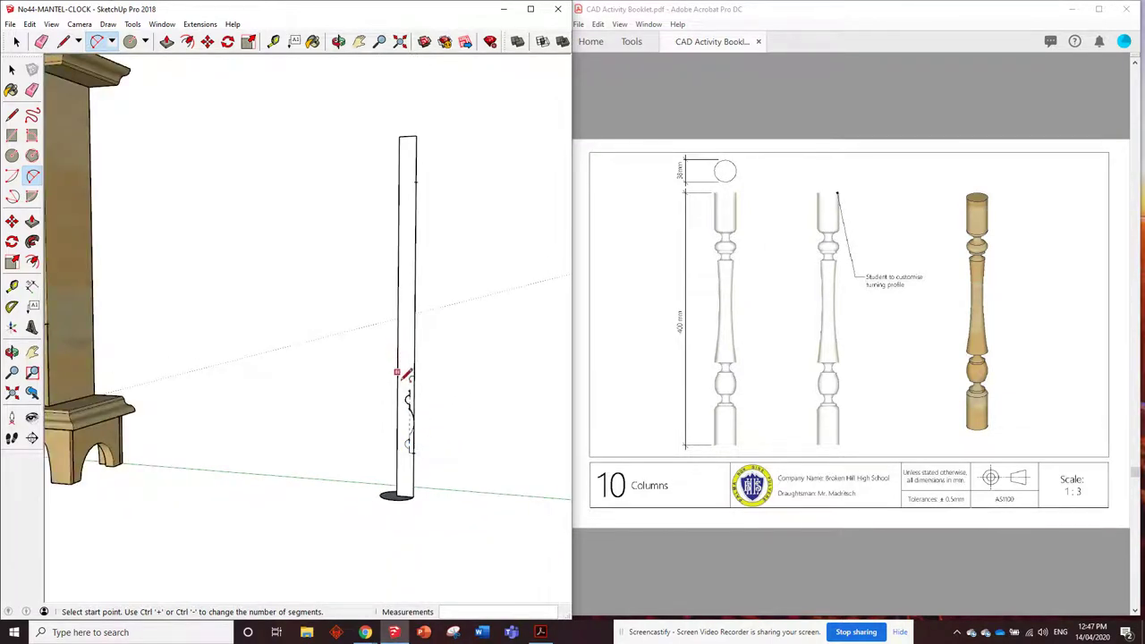
scroll(404, 376, up, 3)
click(63, 41)
scroll(470, 408, up, 2)
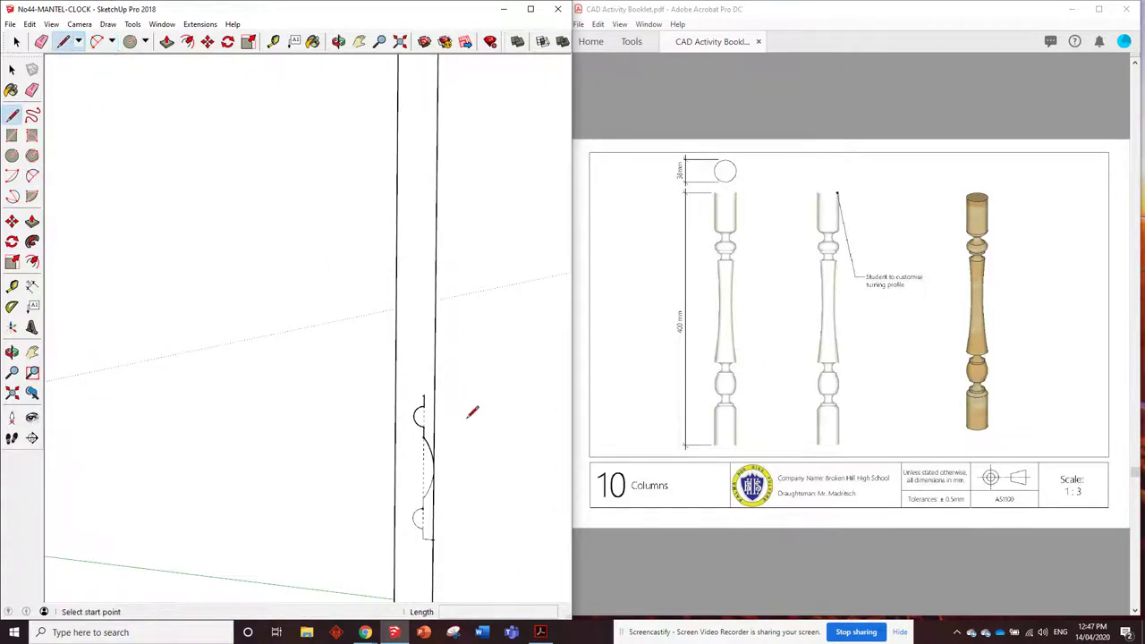
click(396, 379)
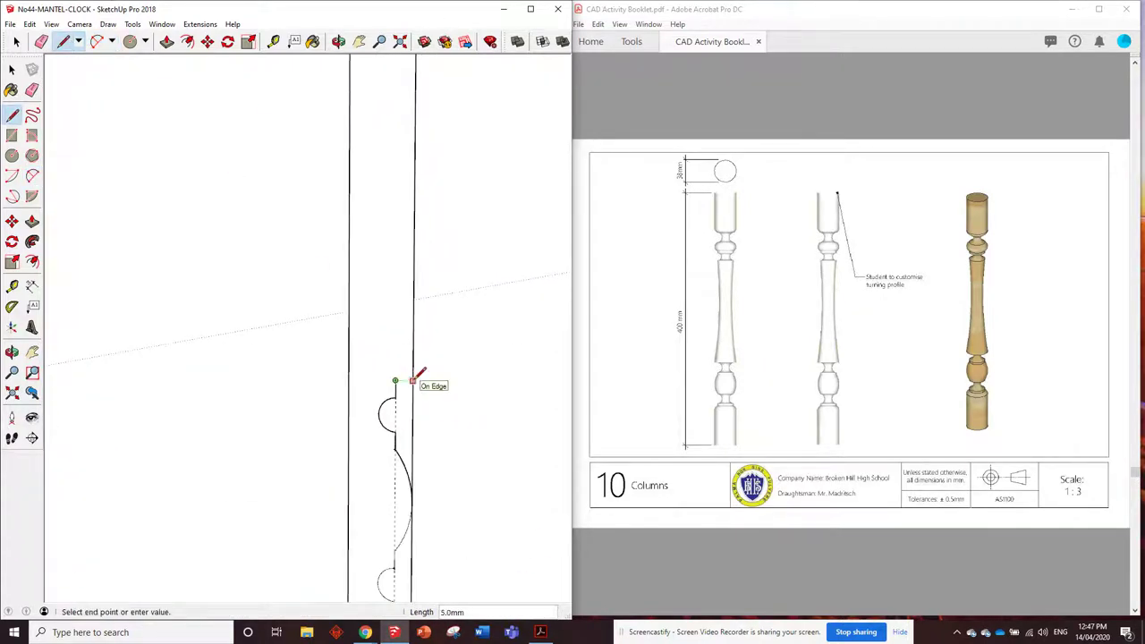
click(414, 379)
scroll(472, 444, down, 3)
scroll(438, 431, up, 2)
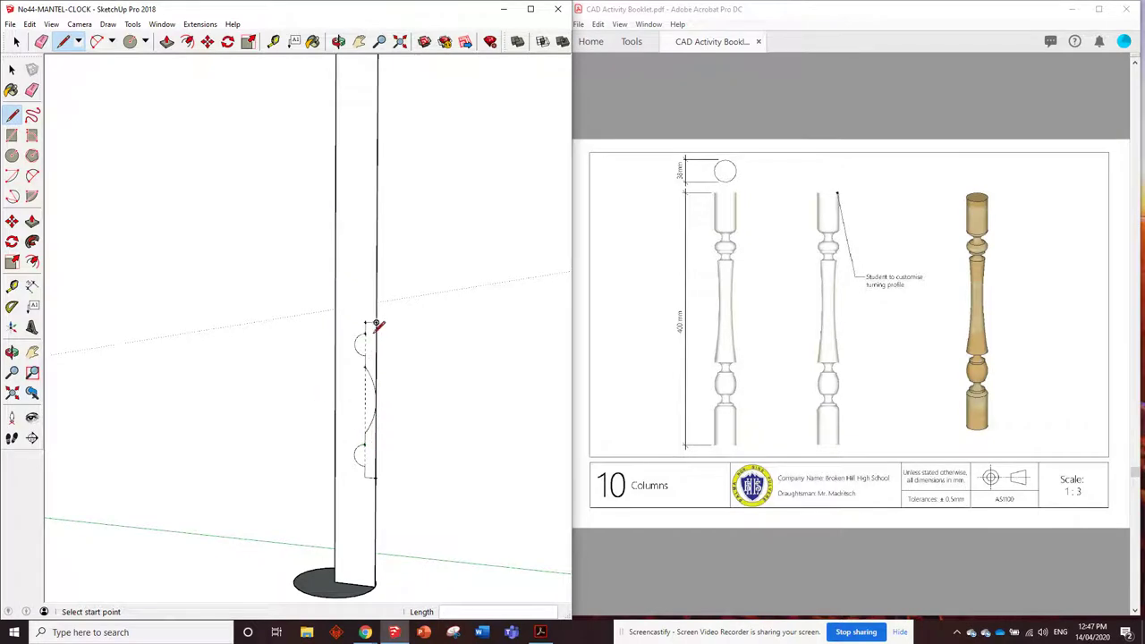
scroll(448, 431, down, 2)
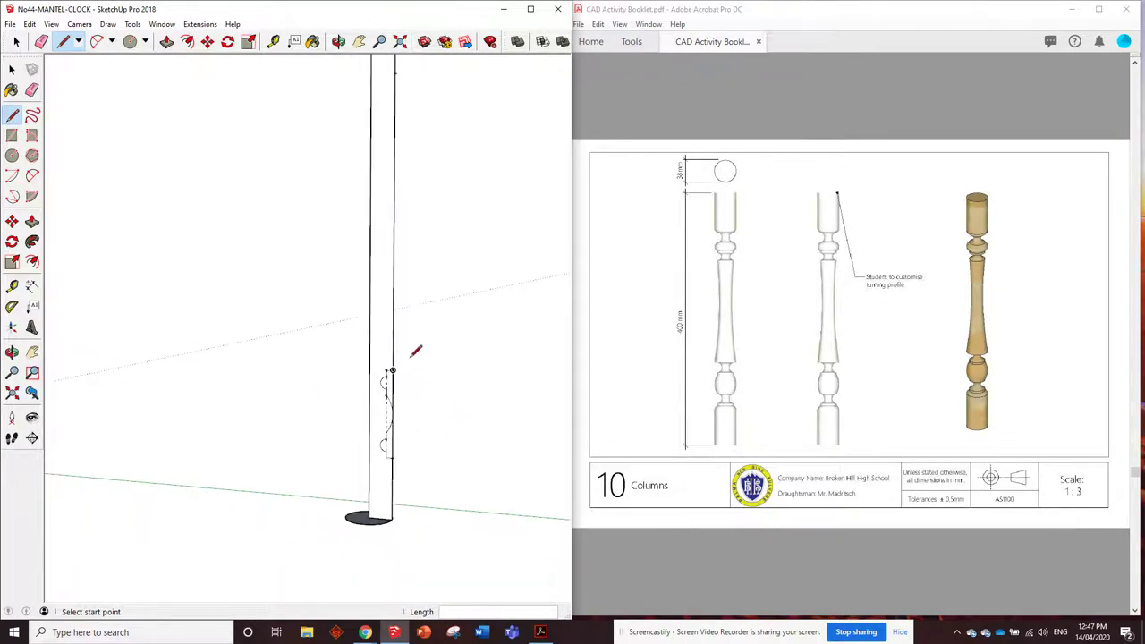
scroll(415, 359, down, 2)
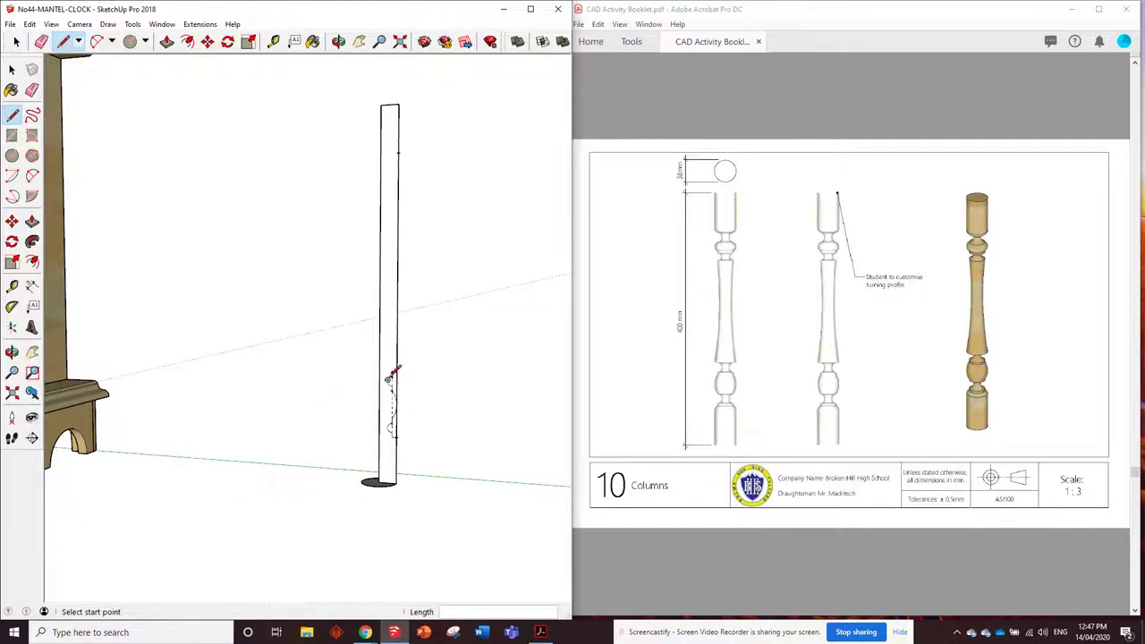
scroll(390, 407, up, 3)
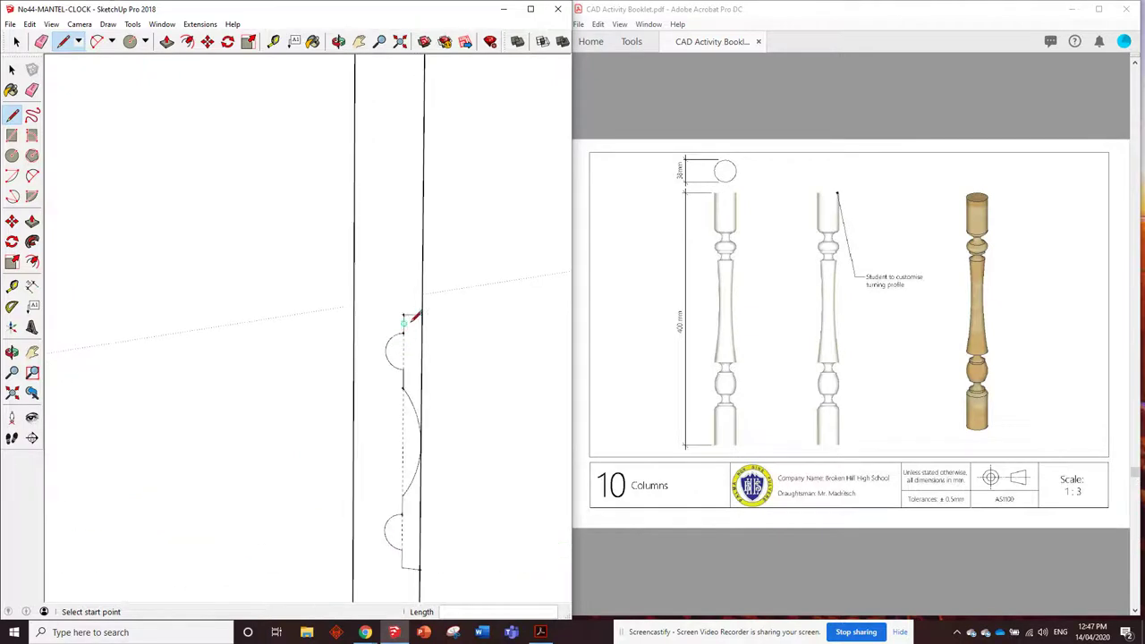
scroll(405, 327, down, 1)
scroll(399, 336, up, 1)
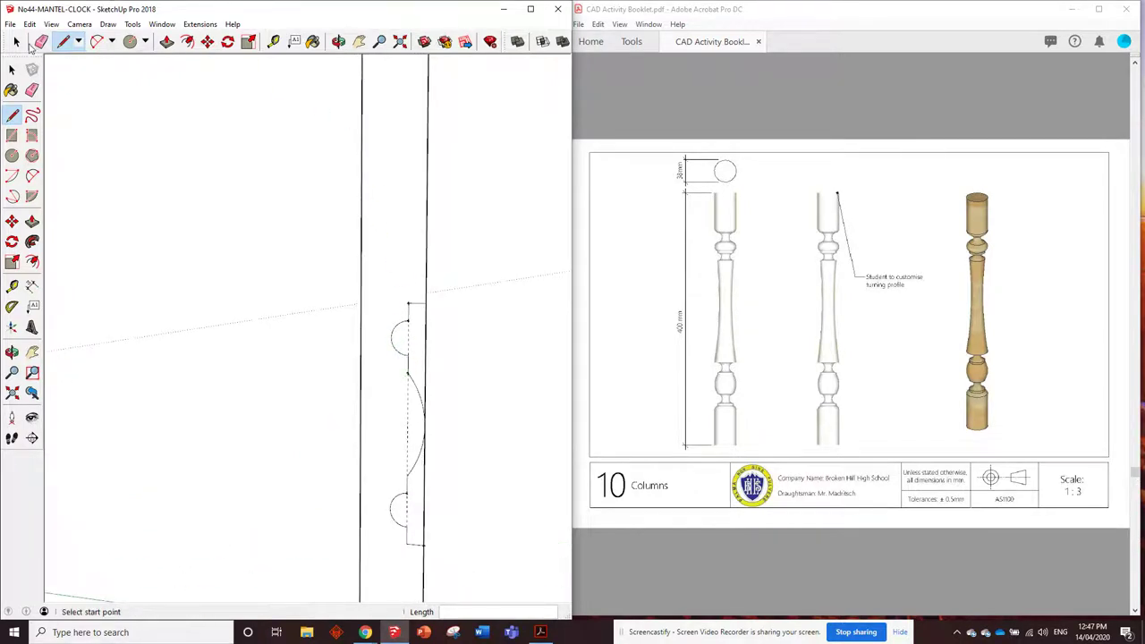
Select only the bead profile's edges, leaving its upper and lower faces unselected
click(17, 42)
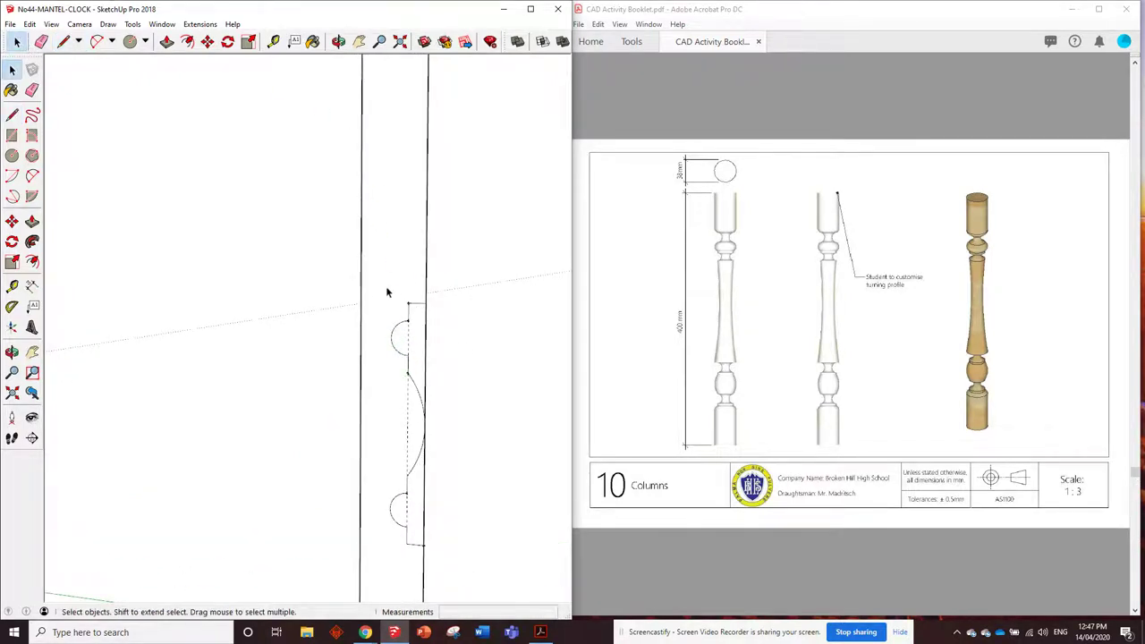
scroll(389, 288, down, 2)
drag(381, 283, 420, 454)
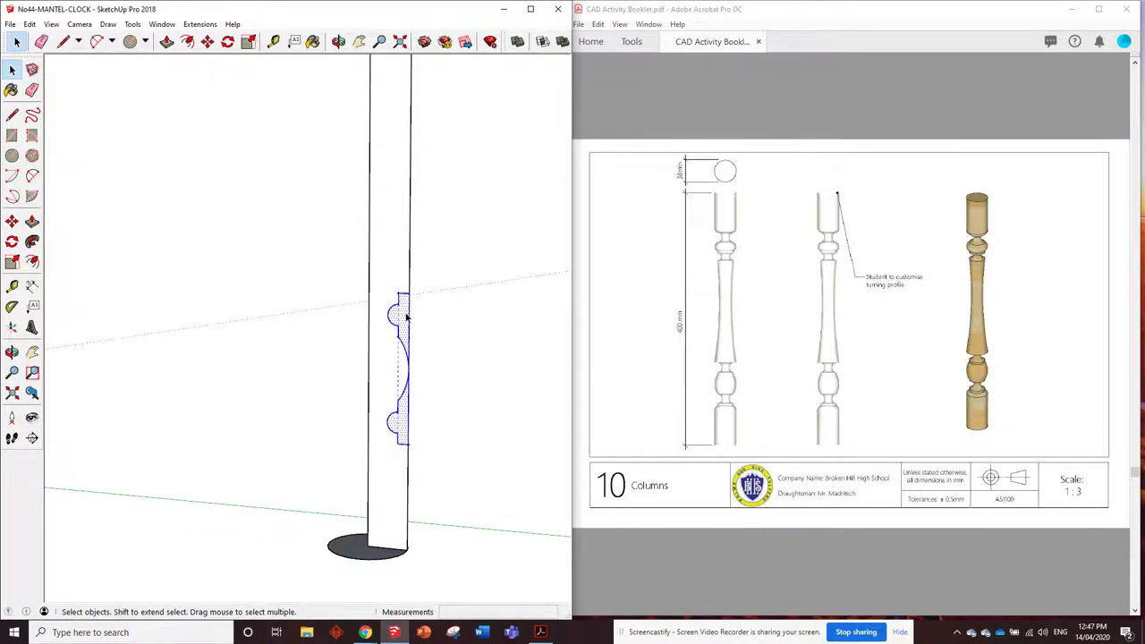
shift+click(404, 315)
shift+click(405, 420)
Copy the profile edges with Move and Ctrl up to near the column's top
click(206, 42)
key(ctrl)
click(407, 292)
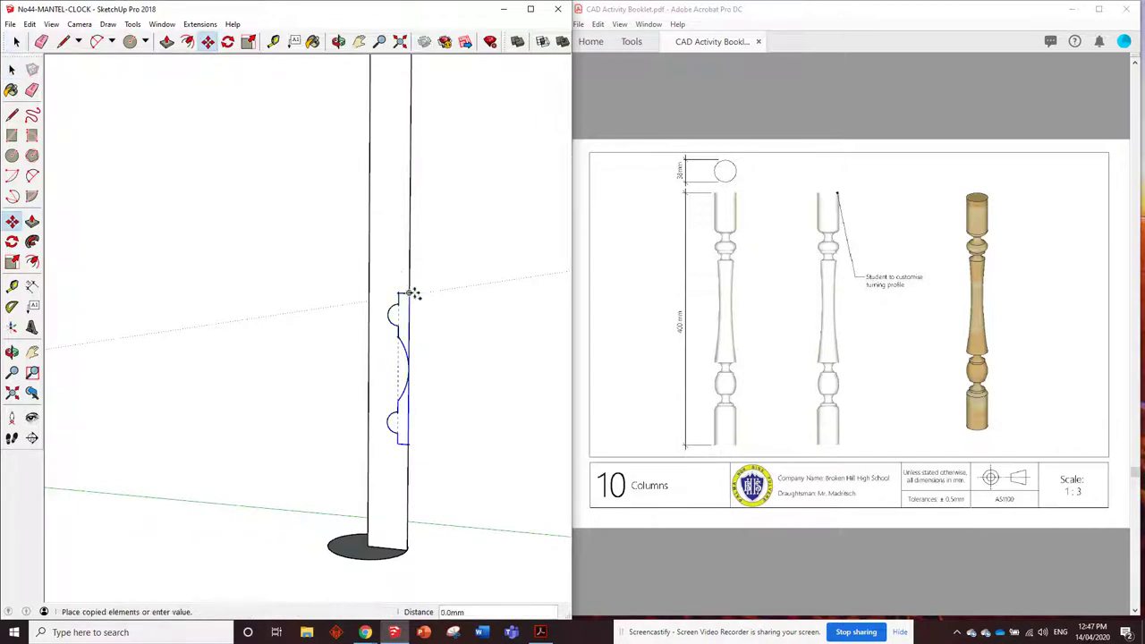
scroll(467, 293, down, 3)
scroll(479, 290, down, 1)
scroll(485, 199, up, 2)
scroll(404, 115, up, 1)
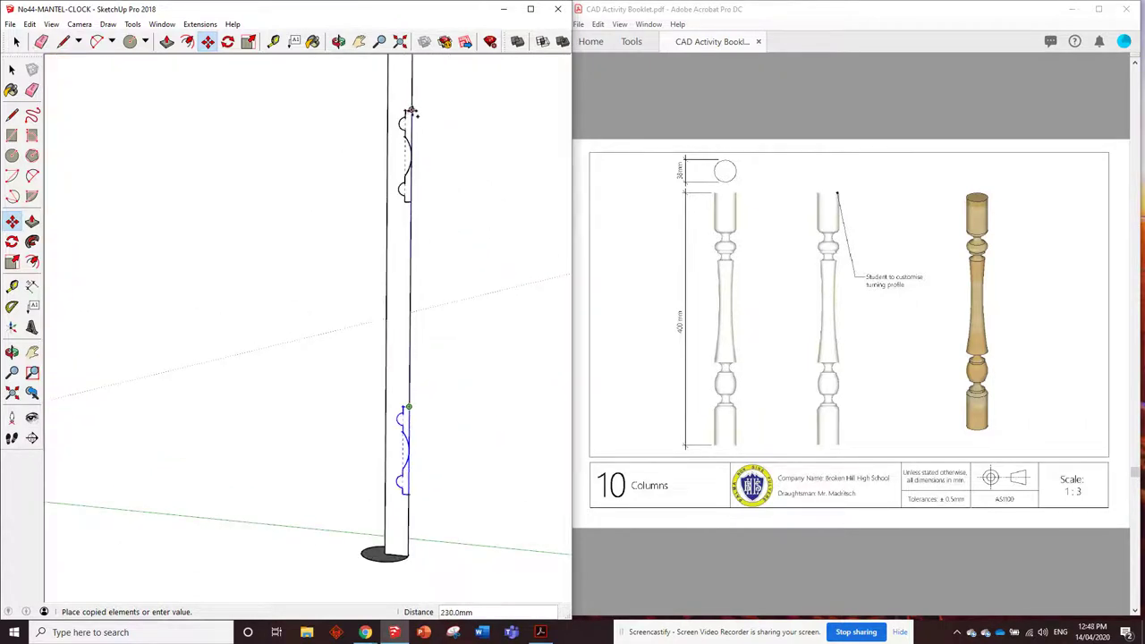
click(409, 111)
scroll(416, 209, up, 3)
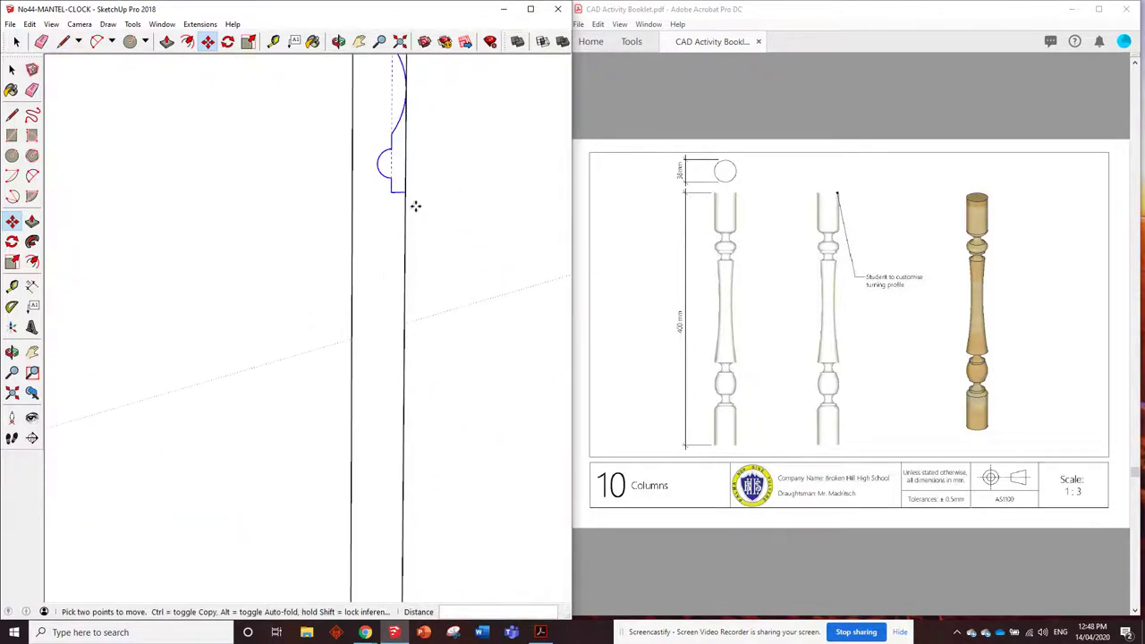
scroll(370, 141, down, 2)
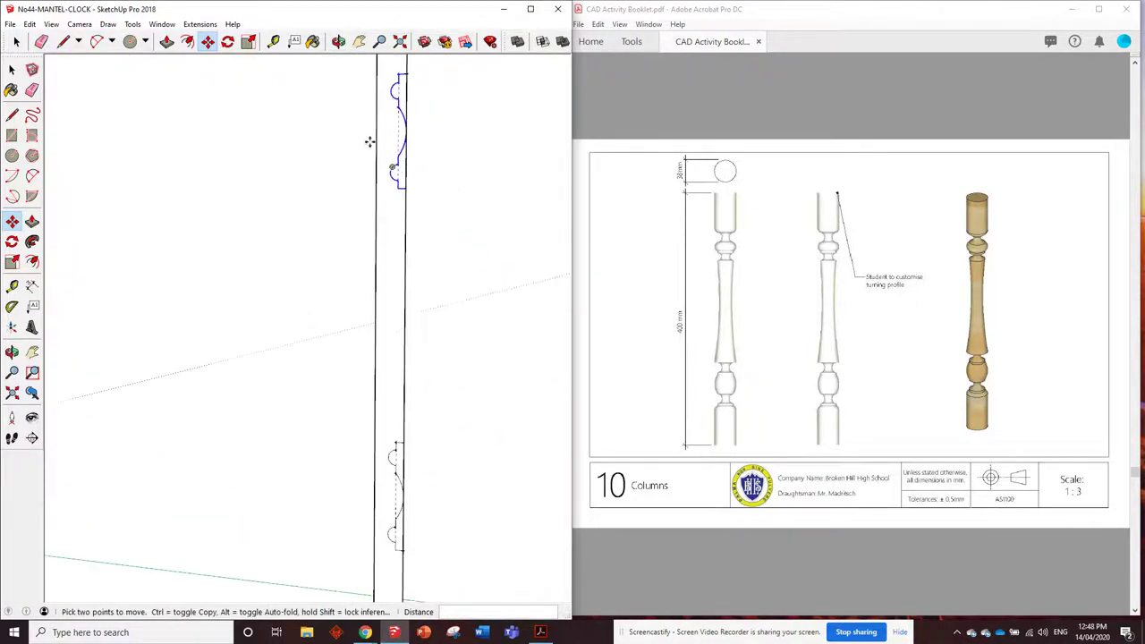
Draw a 2-point arc with bulge 6 from the upper profile's end to the lower profile's top
click(33, 176)
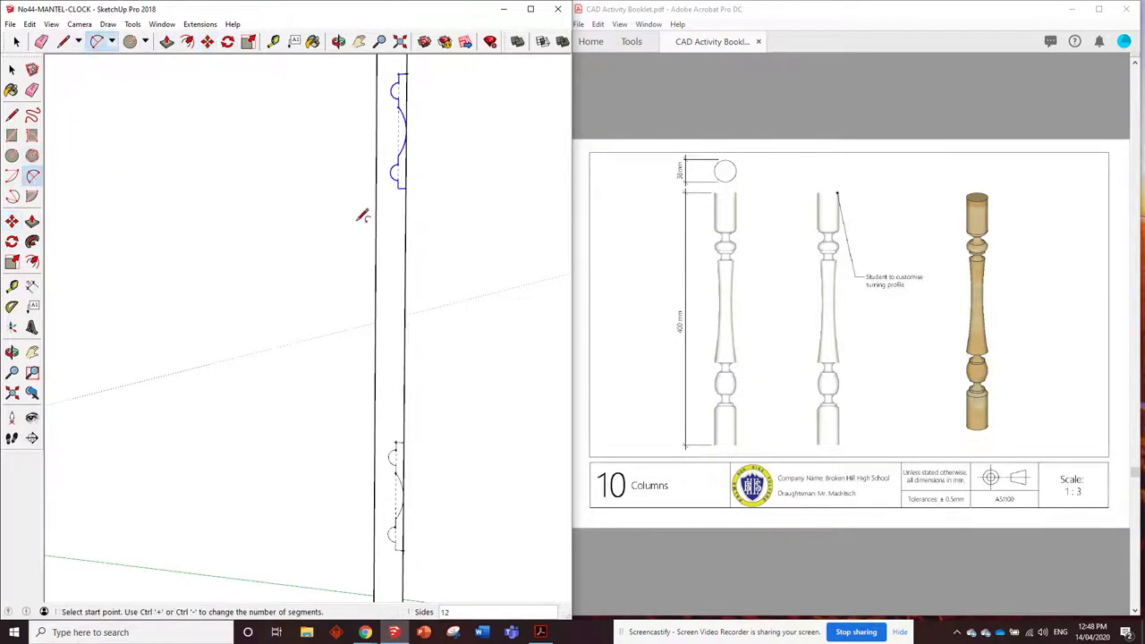
click(404, 187)
click(403, 441)
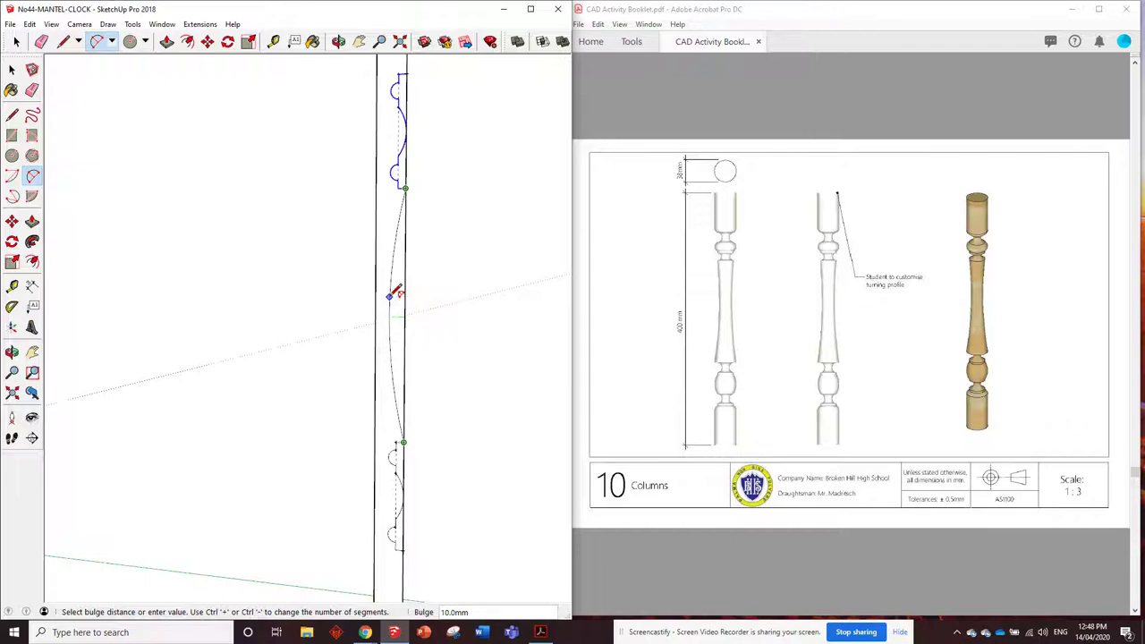
text(6)
key(Return)
scroll(394, 291, down, 3)
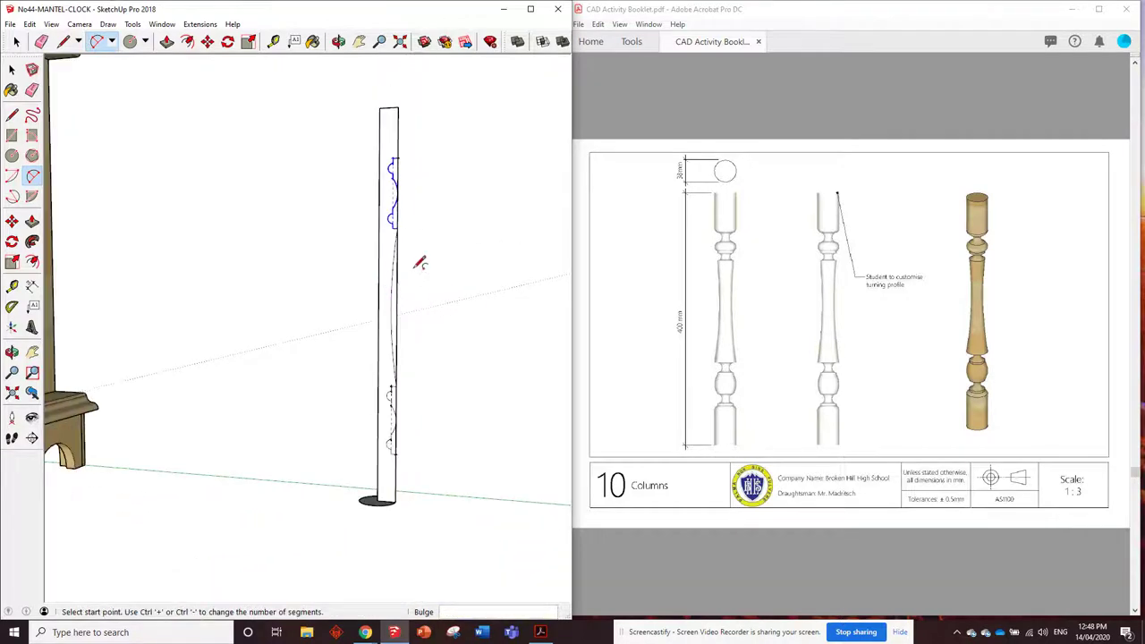
Erase the upper and lower parts of the straight vertical edge behind the beads and curve
click(41, 41)
mouse_move(376, 233)
middle_down()
mouse_move(399, 184)
mouse_move(434, 272)
middle_up()
scroll(420, 286, up, 3)
scroll(354, 439, up, 3)
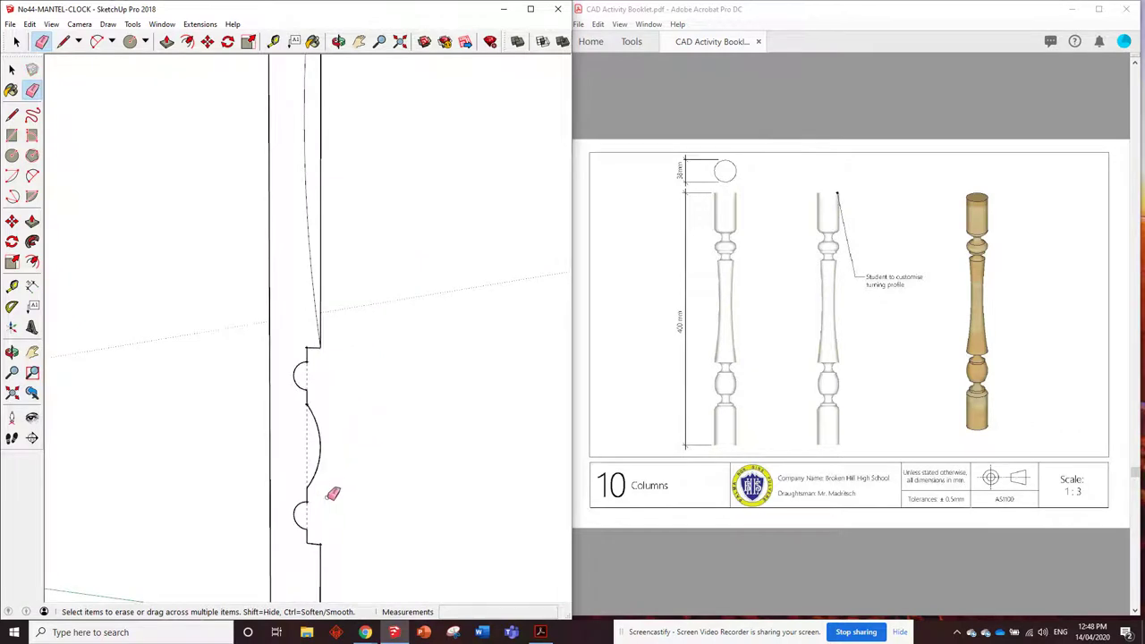
drag(322, 248, 356, 281)
scroll(417, 488, down, 5)
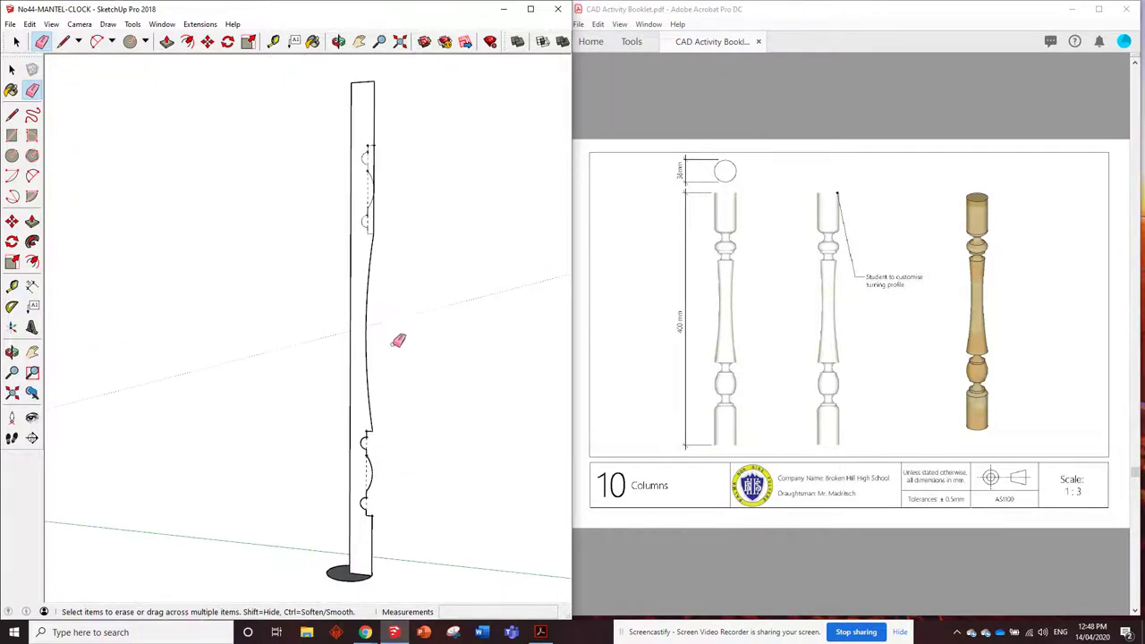
scroll(380, 197, up, 5)
click(383, 235)
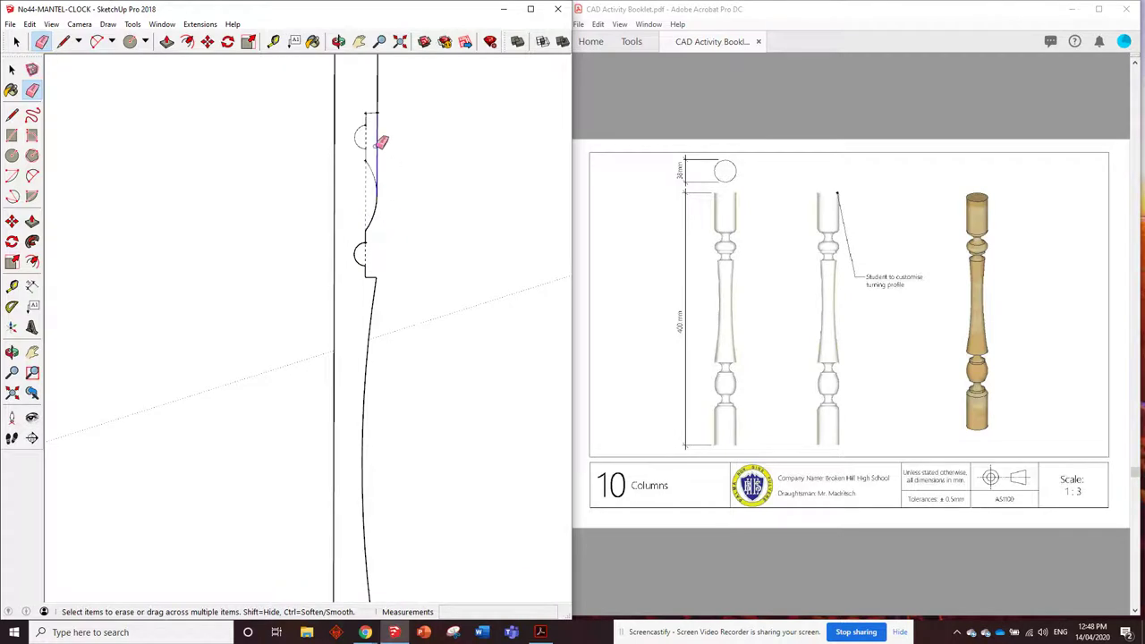
click(384, 140)
scroll(440, 182, down, 3)
scroll(431, 170, down, 5)
mouse_move(439, 232)
middle_down()
mouse_move(511, 322)
mouse_move(439, 267)
mouse_move(468, 335)
middle_up()
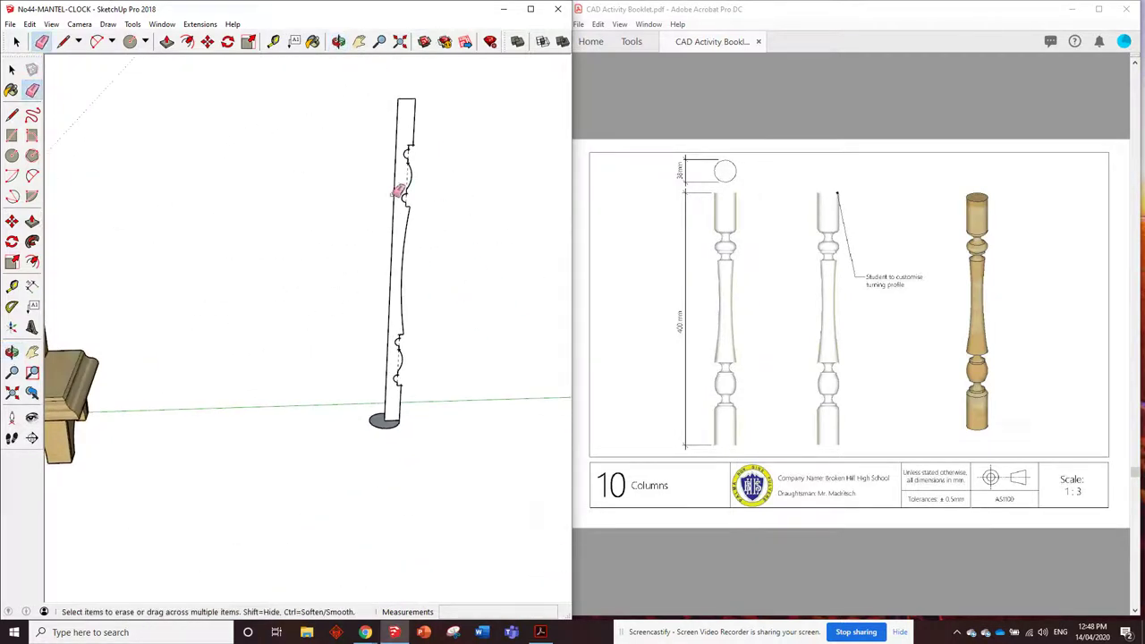
scroll(406, 112, up, 3)
scroll(415, 164, down, 3)
scroll(417, 254, up, 2)
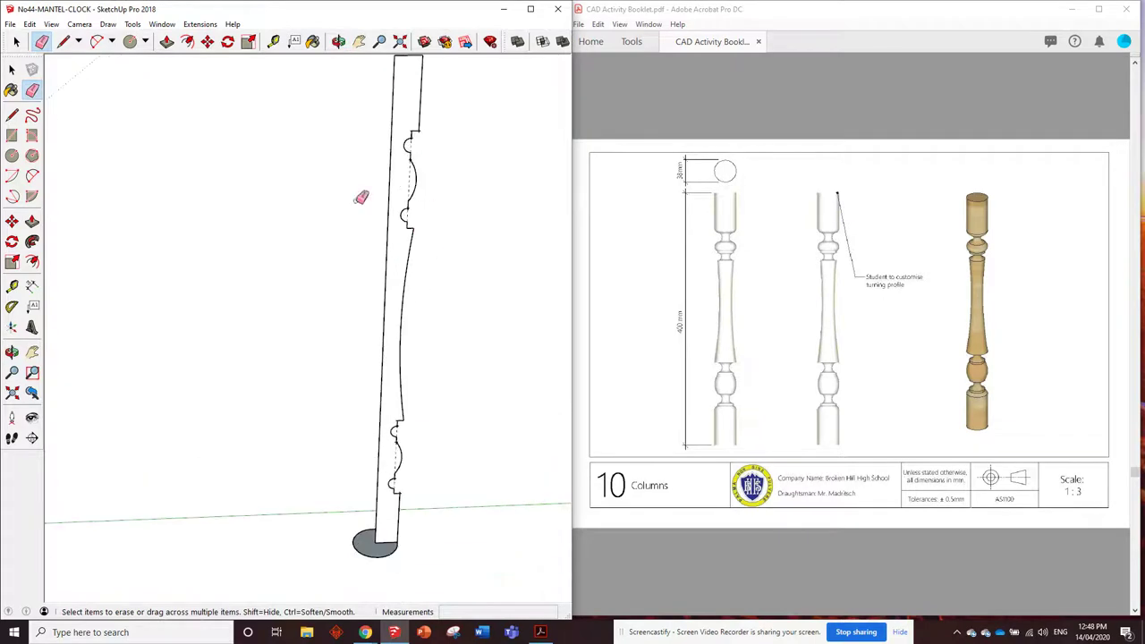
Sweep the profile face around the base circle with Follow Me
click(33, 242)
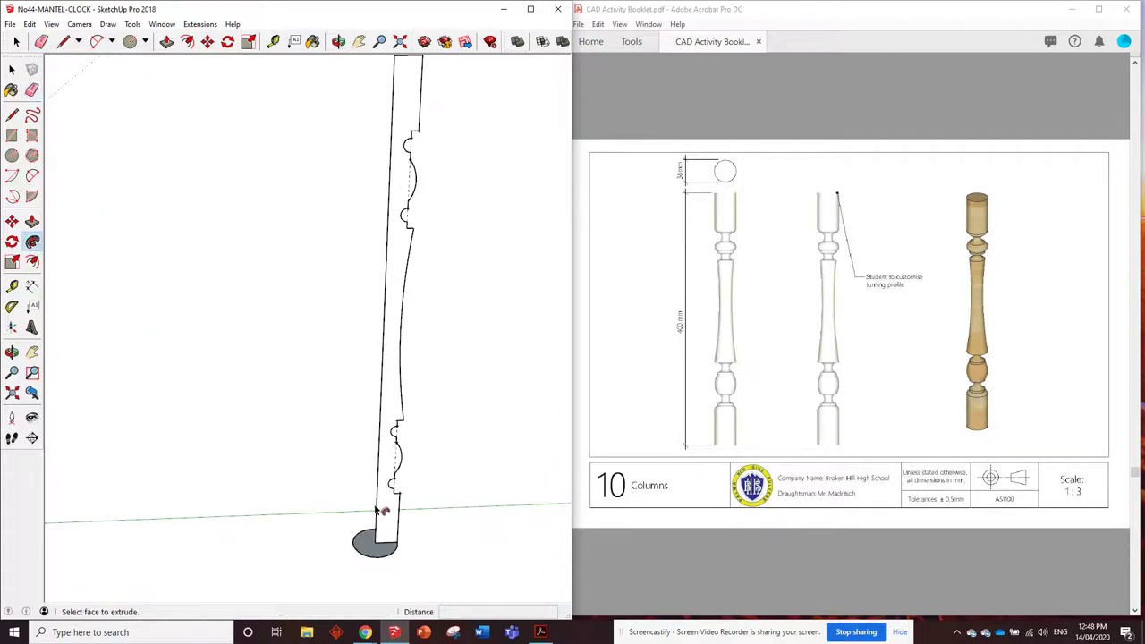
mouse_move(394, 526)
mouse_down()
mouse_move(354, 531)
mouse_move(354, 546)
mouse_move(395, 551)
mouse_move(373, 558)
mouse_move(349, 545)
mouse_move(363, 528)
mouse_move(413, 544)
mouse_up()
scroll(445, 501, down, 3)
Orbit around the new turned column to inspect it beside the clock
mouse_move(444, 501)
middle_down()
mouse_move(328, 358)
mouse_move(341, 319)
mouse_move(414, 403)
mouse_move(179, 473)
mouse_move(240, 388)
mouse_move(171, 322)
mouse_move(302, 378)
middle_up()
scroll(341, 319, down, 3)
scroll(468, 388, up, 5)
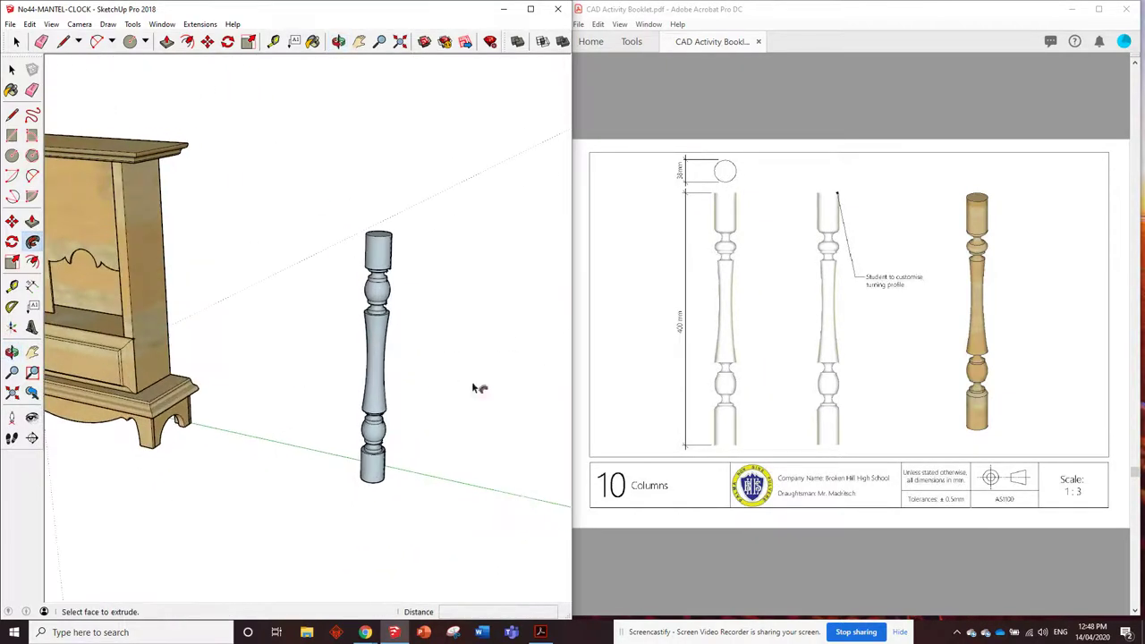
mouse_move(448, 367)
middle_down()
mouse_move(489, 263)
mouse_move(493, 465)
mouse_move(384, 453)
middle_up()
key(p)
scroll(391, 349, up, 4)
mouse_move(391, 349)
middle_down()
mouse_move(402, 332)
mouse_move(256, 277)
mouse_move(313, 281)
middle_up()
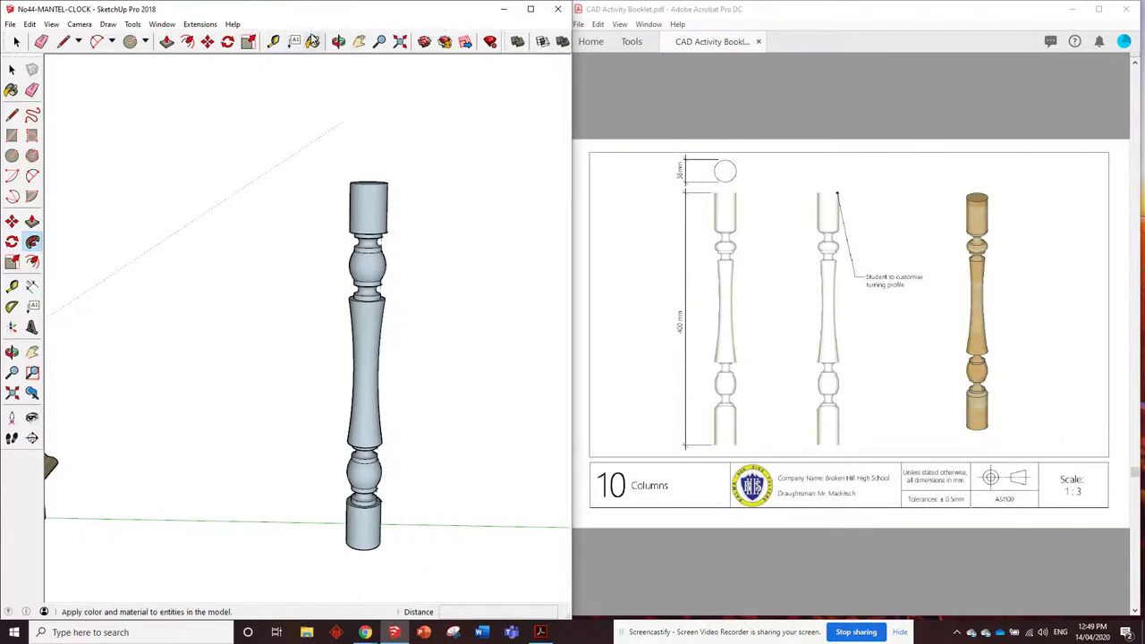
Paint the middle shaft Wood Floor Light and make the whole column a component named 'Col'
click(313, 42)
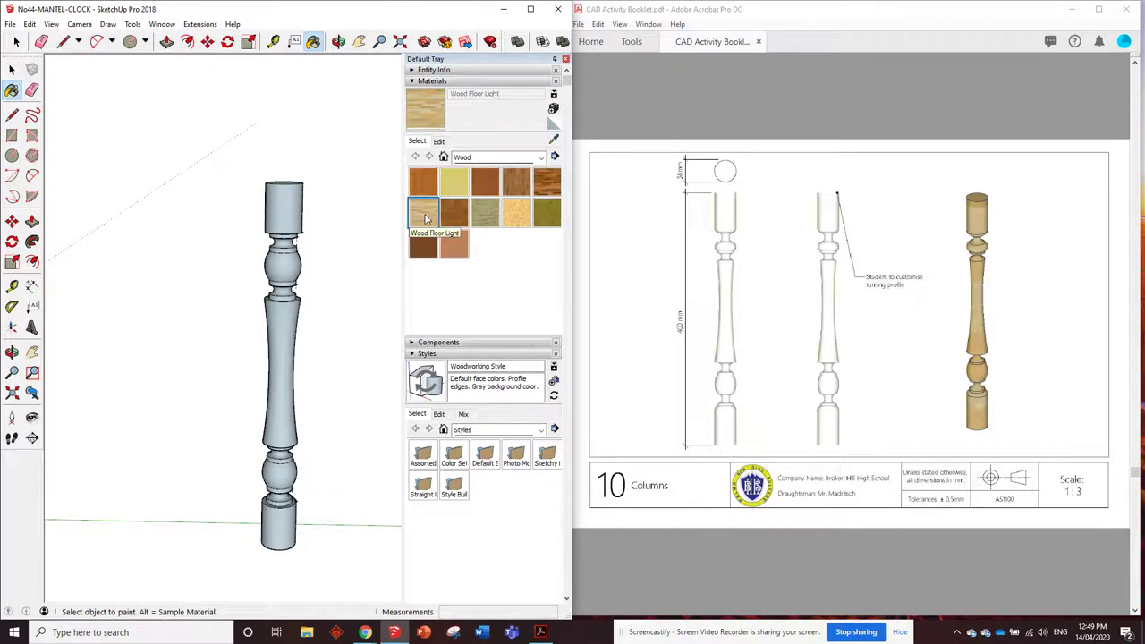
click(291, 324)
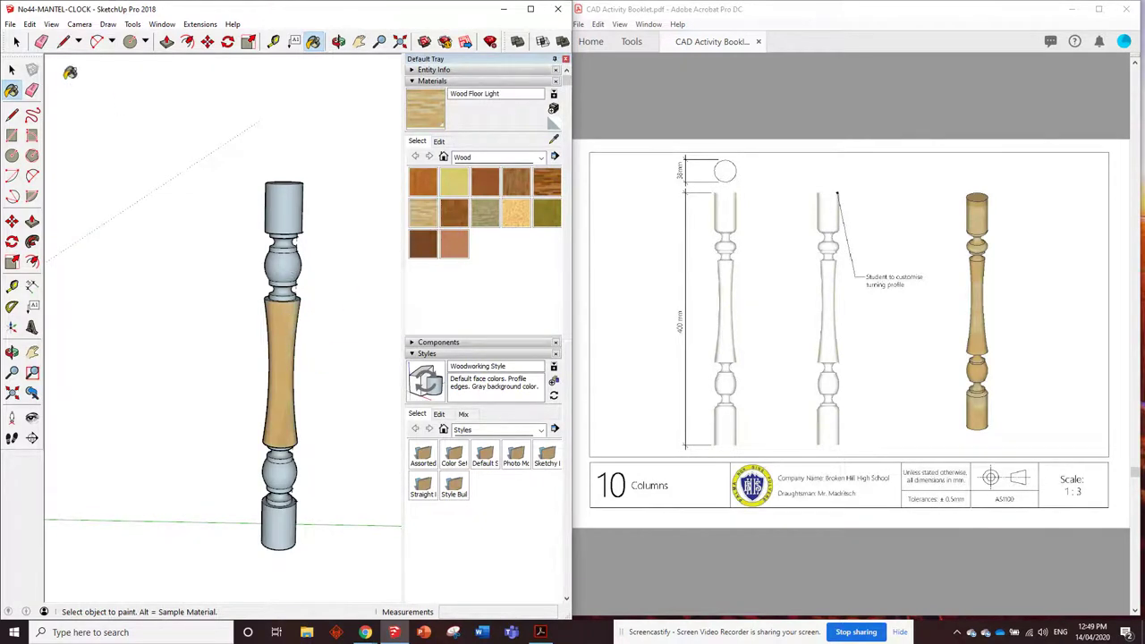
click(16, 41)
drag(224, 148, 347, 576)
right_click(287, 316)
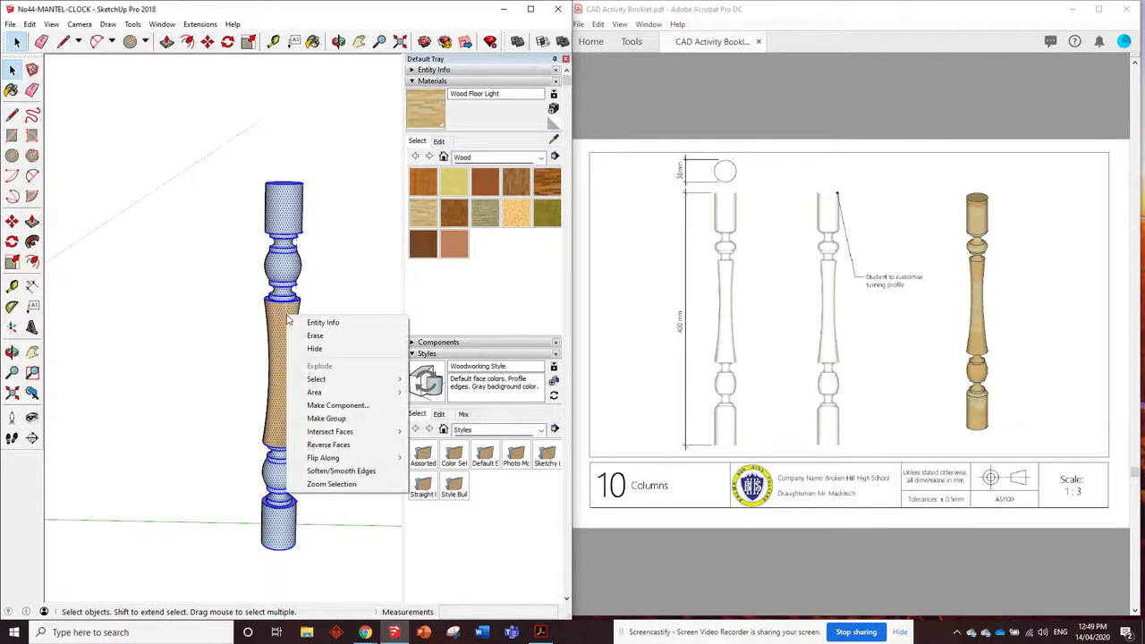
click(317, 406)
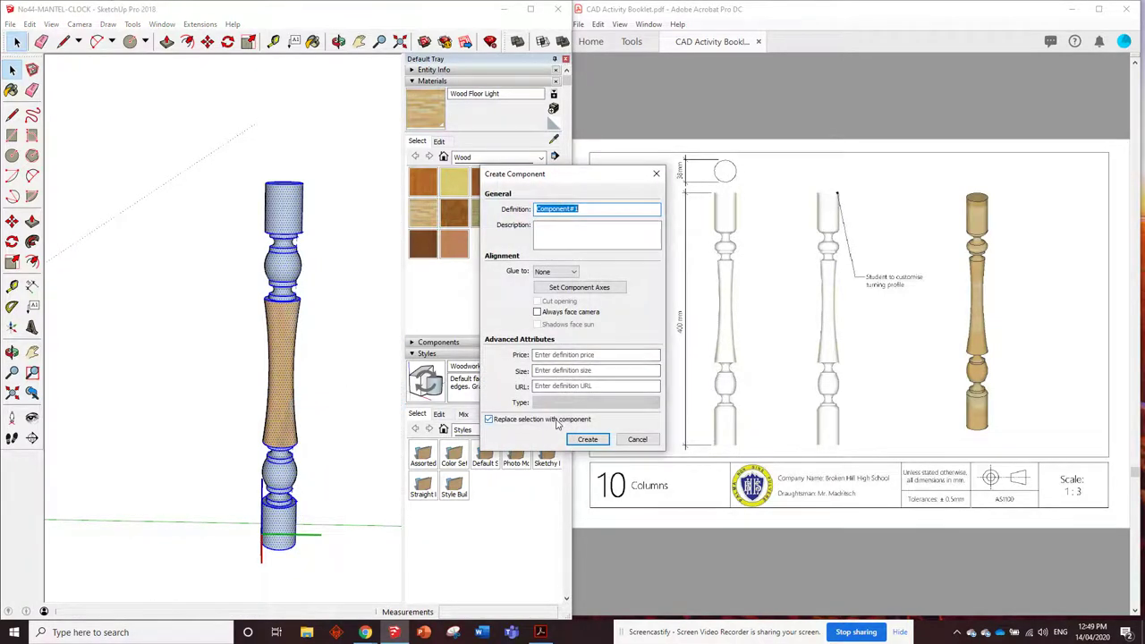
text(Columns)
key(Return)
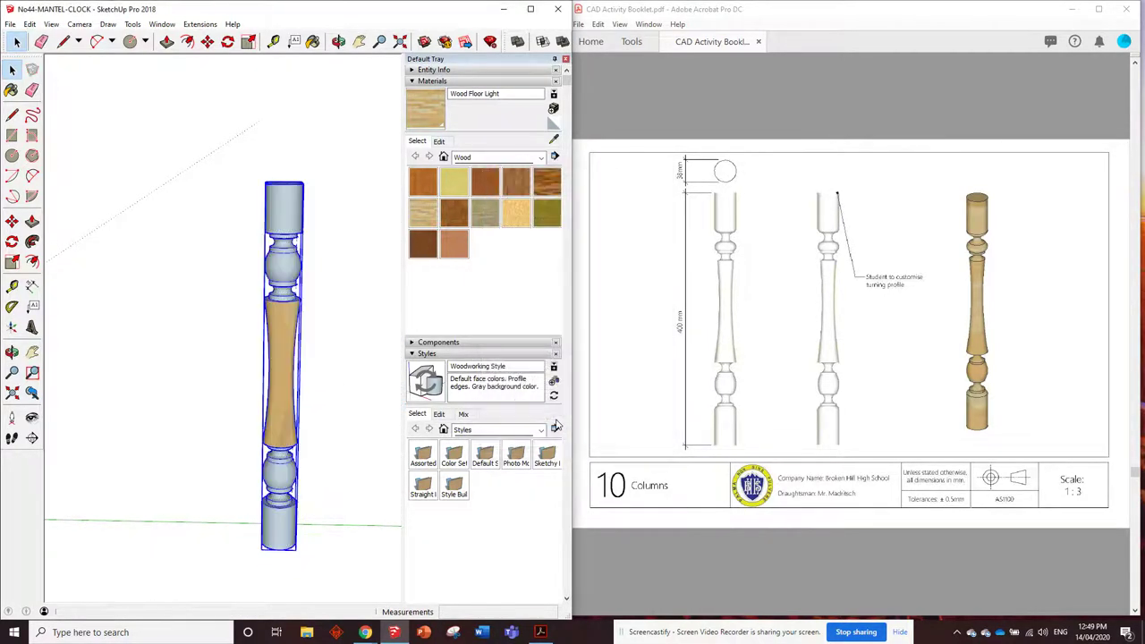
key(b)
scroll(290, 196, down, 3)
mouse_move(291, 215)
middle_down()
mouse_move(334, 376)
mouse_move(309, 260)
middle_up()
Measure across the base's top corner and place a guide offset 8 from the base corner
scroll(309, 261, down, 2)
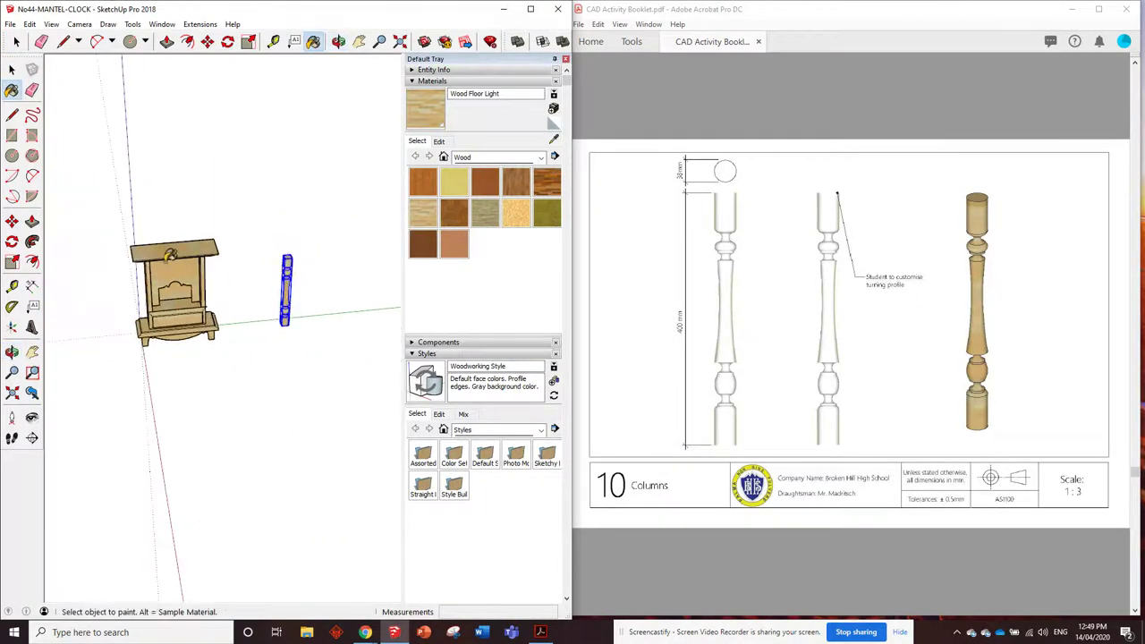
scroll(159, 251, up, 3)
scroll(166, 256, down, 3)
scroll(371, 321, up, 3)
scroll(313, 362, up, 4)
scroll(337, 334, down, 4)
scroll(80, 331, up, 8)
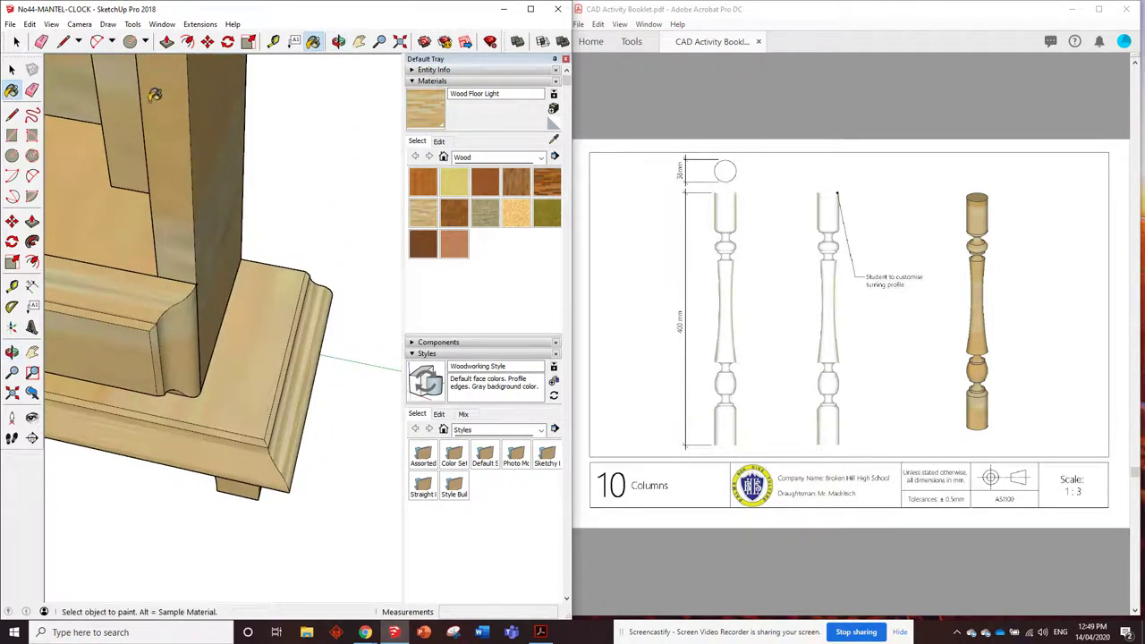
click(274, 41)
click(239, 261)
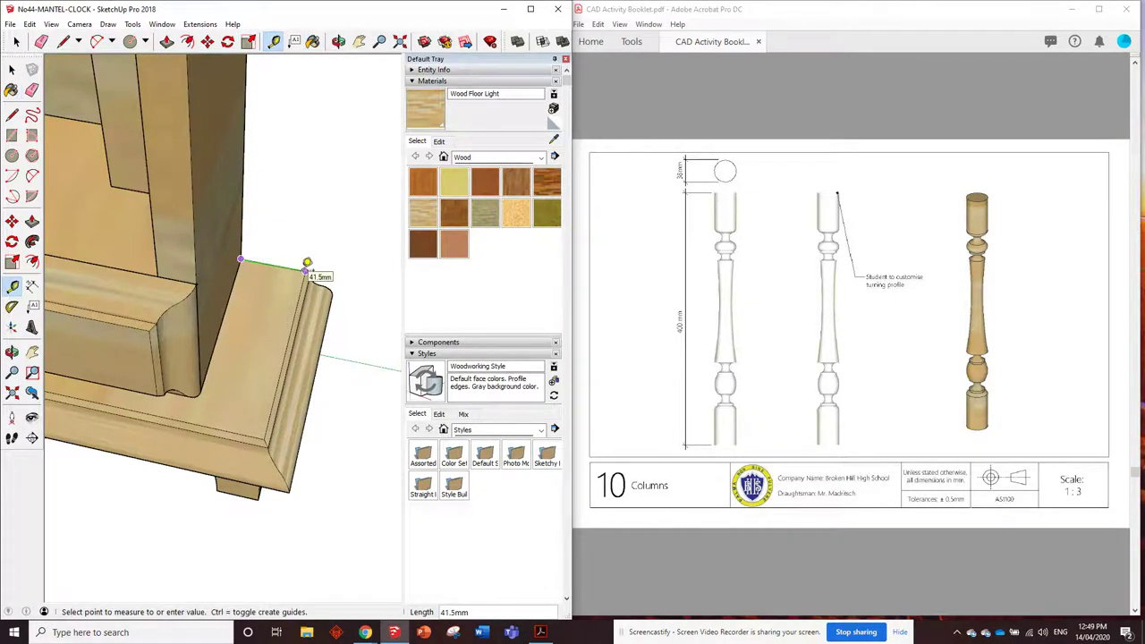
click(306, 268)
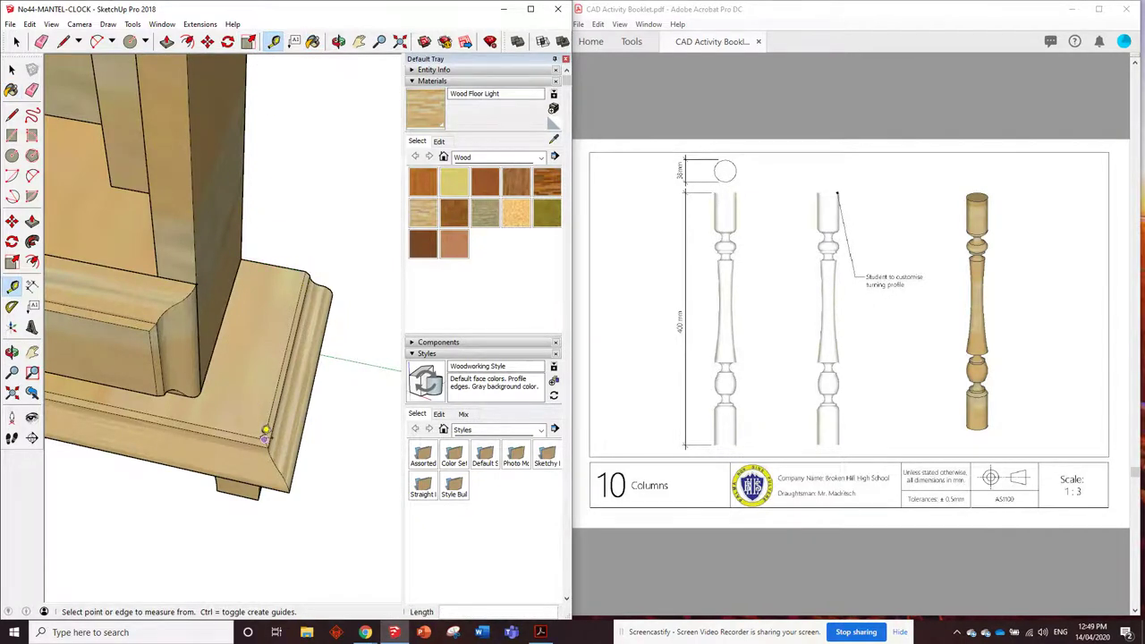
click(266, 438)
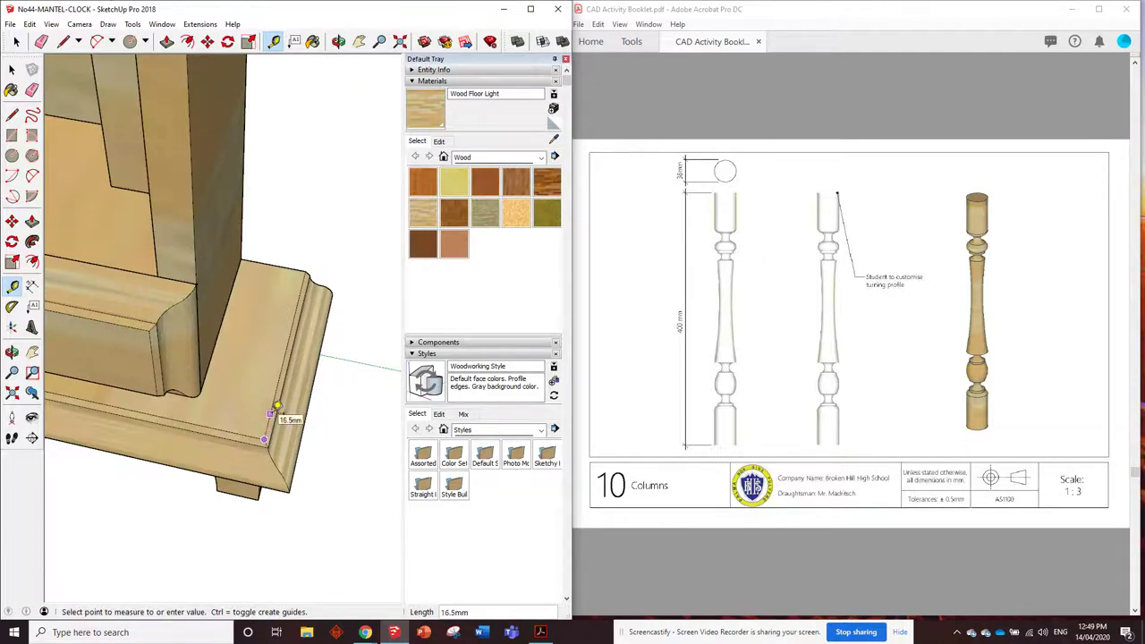
text(8)
key(Return)
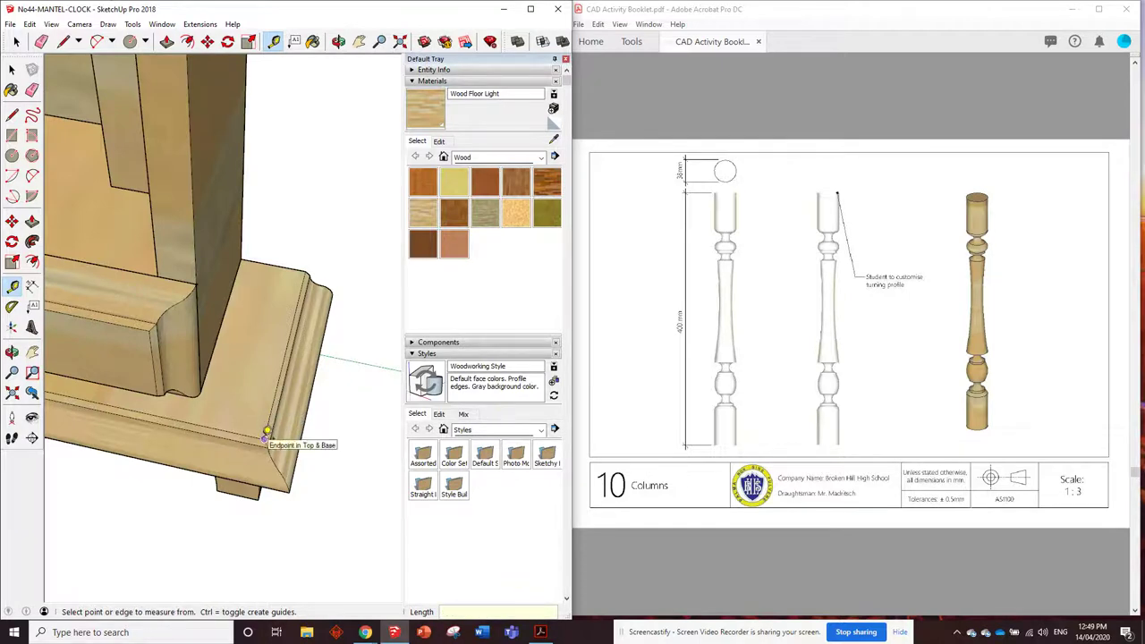
Add more guides from the base corner, including one 38 mm in from the edge
click(264, 439)
scroll(261, 418, up, 2)
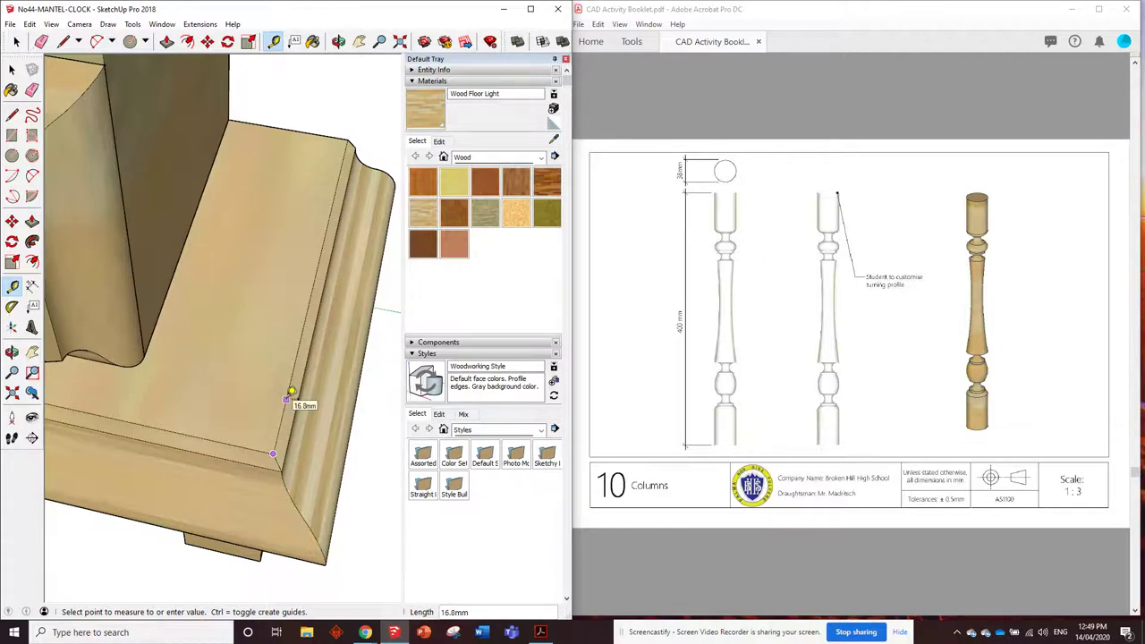
key(Return)
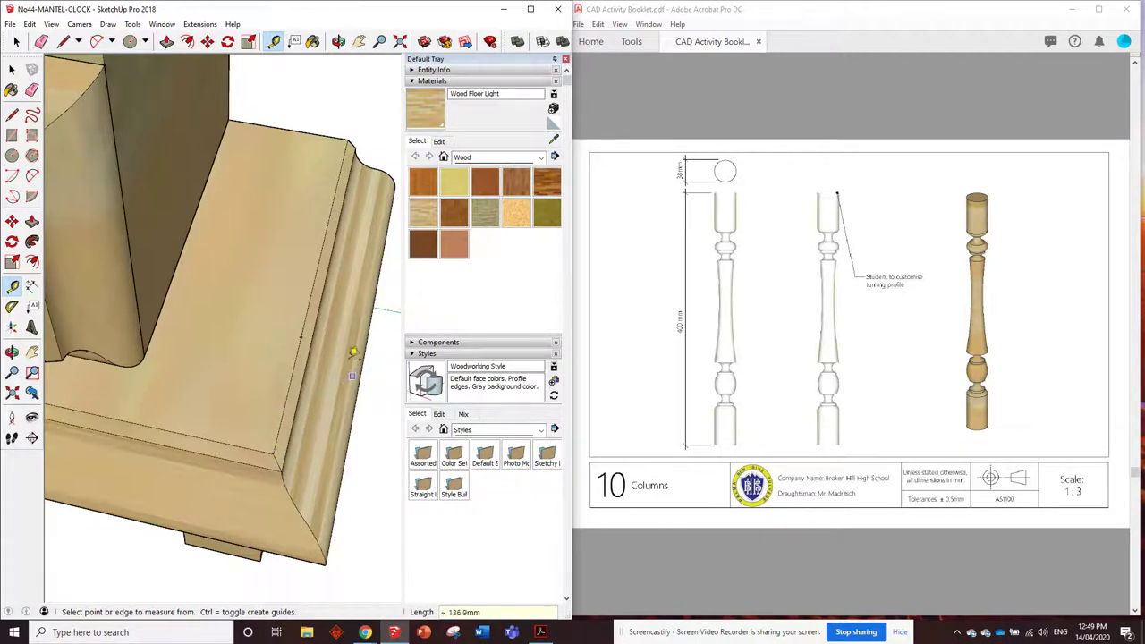
click(301, 336)
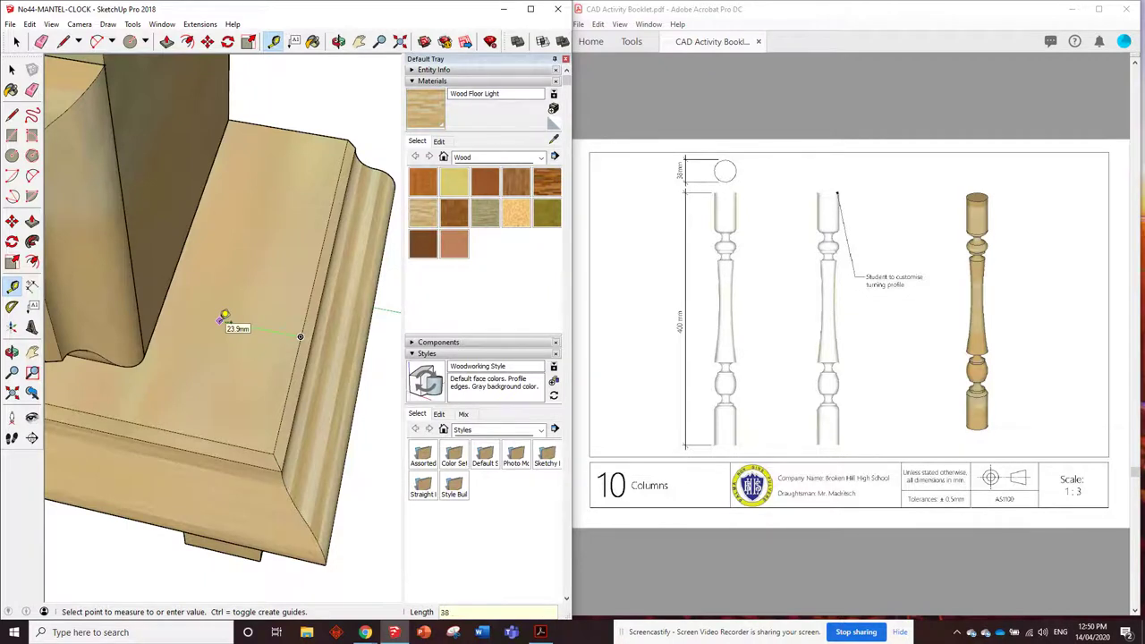
key(Return)
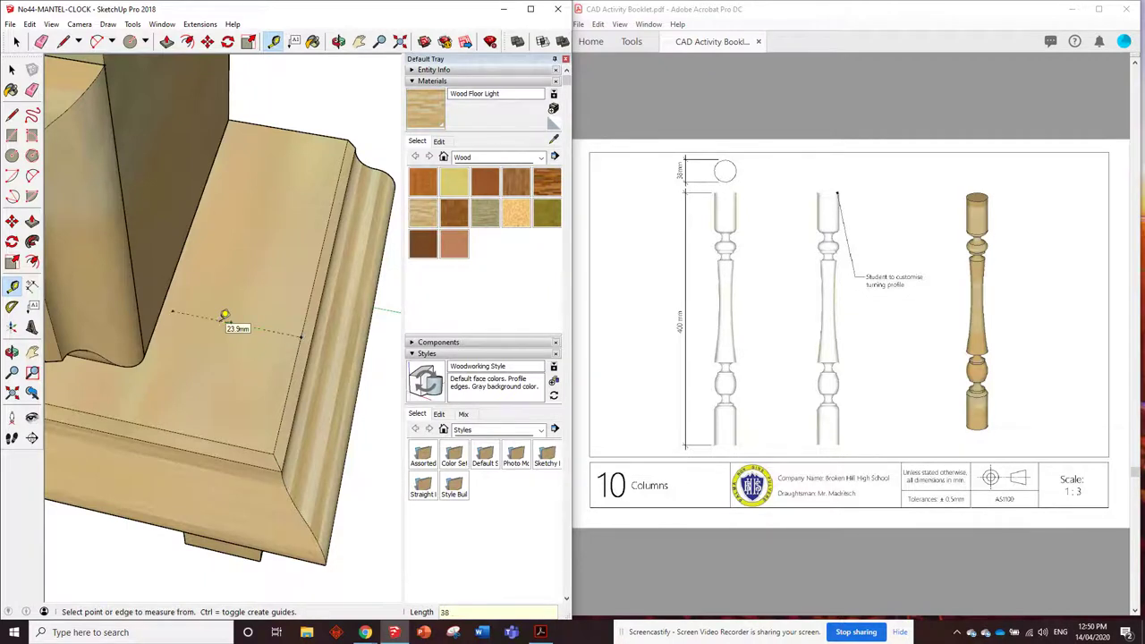
click(172, 310)
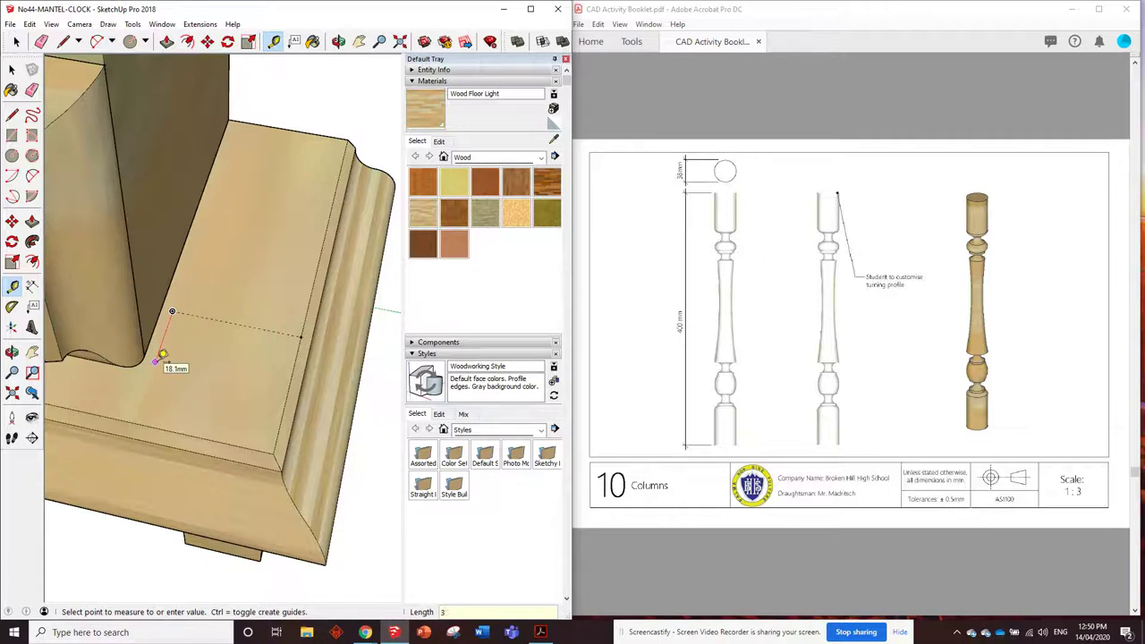
key(Return)
Measure across the corner of the guide outline to complete the small square
scroll(170, 358, down, 3)
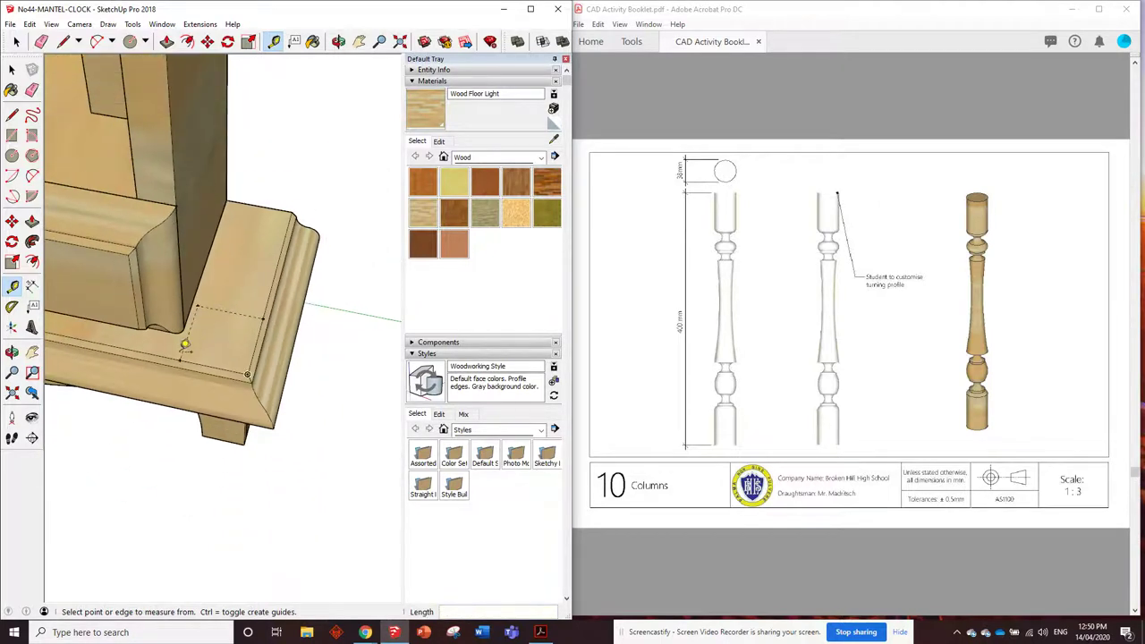
scroll(179, 360, down, 2)
scroll(225, 340, up, 3)
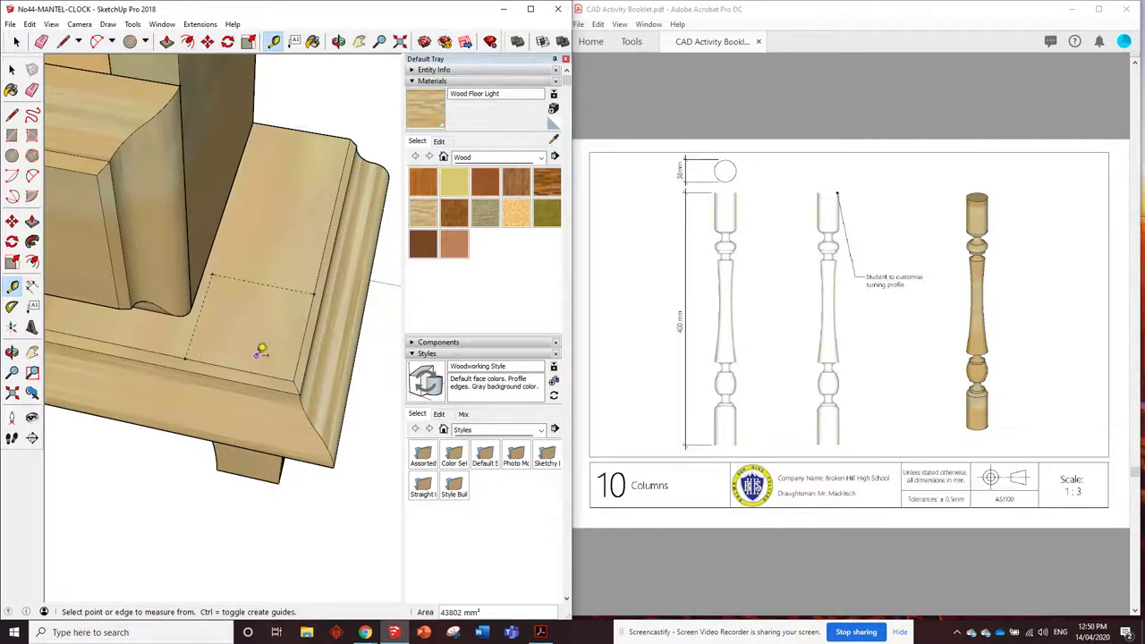
click(184, 357)
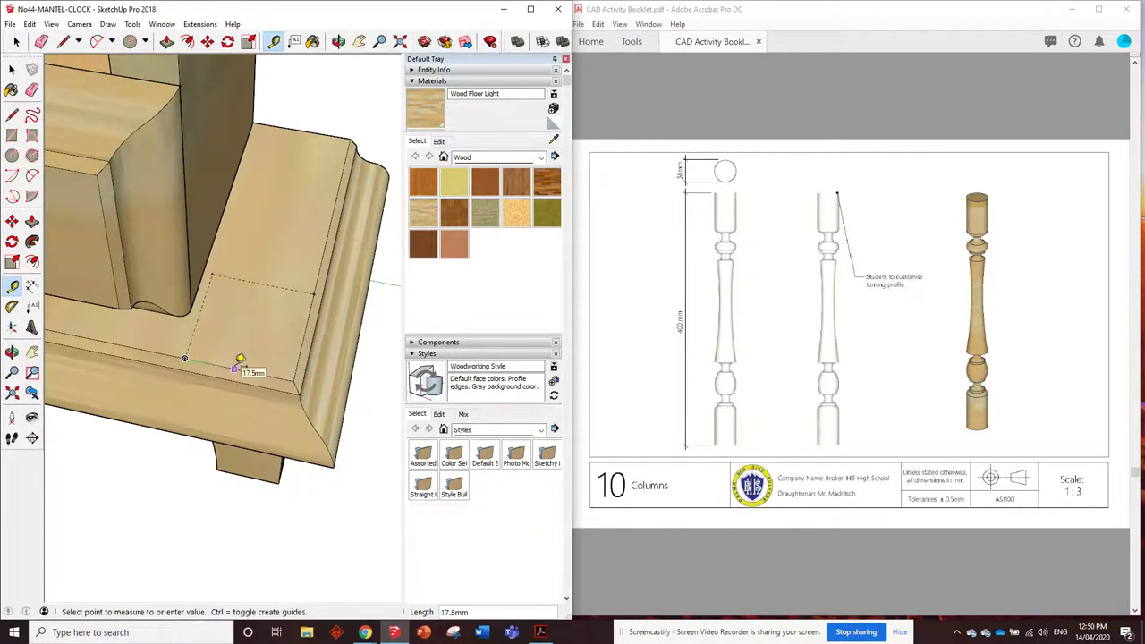
click(240, 359)
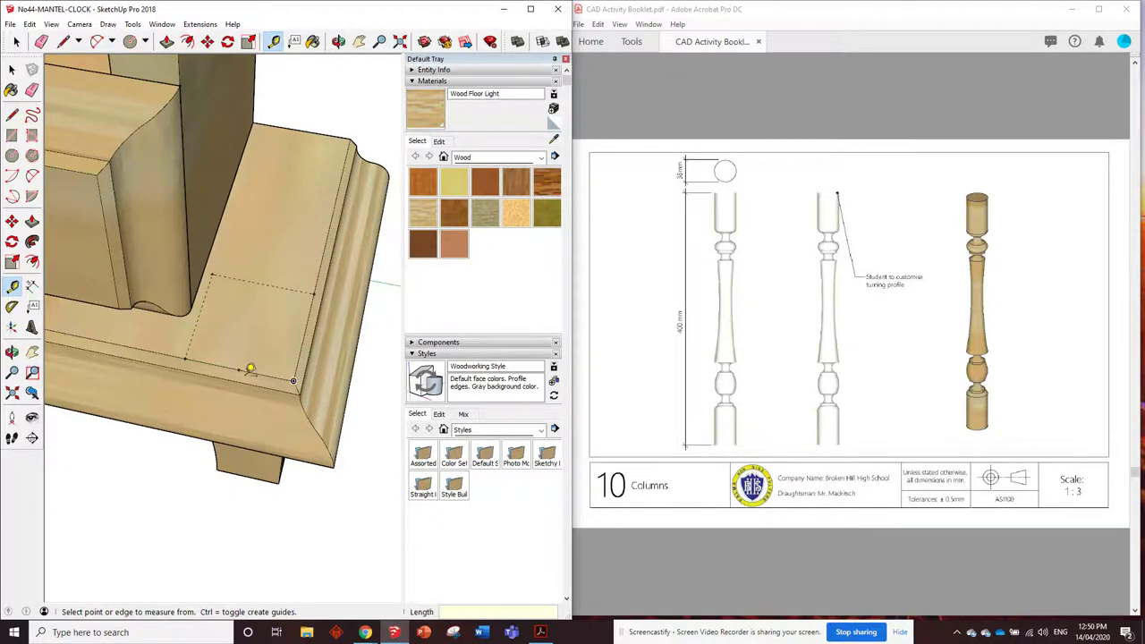
middle_drag(241, 363, 208, 319)
scroll(207, 320, down, 5)
middle_drag(268, 340, 324, 348)
Move the turned column by its bottom corner onto one front corner of the base
scroll(325, 348, up, 8)
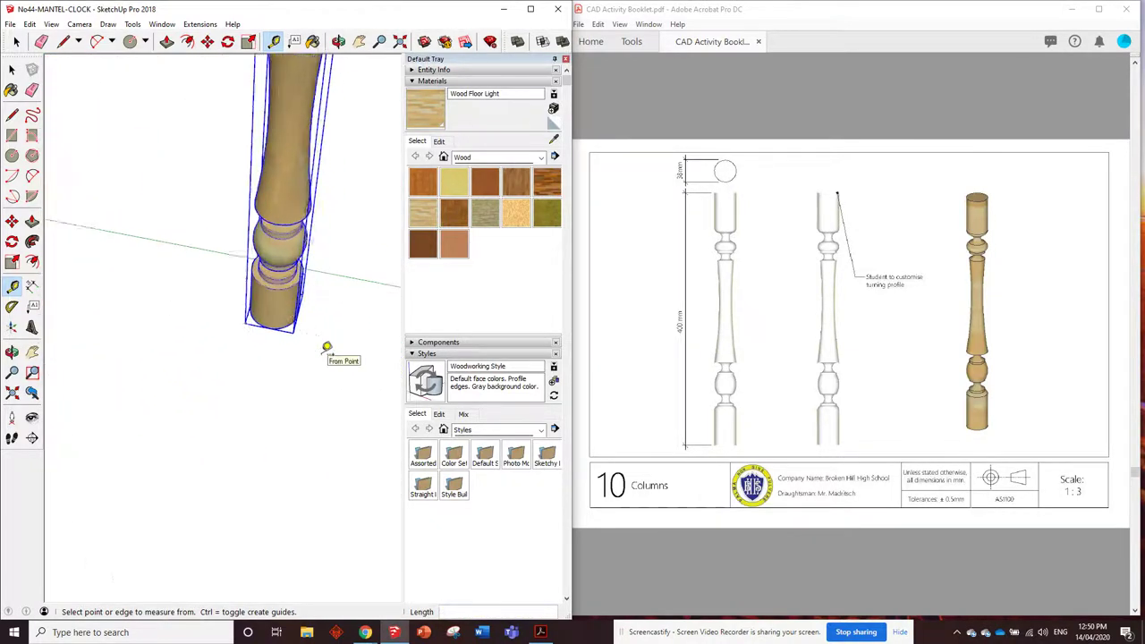
click(206, 42)
scroll(233, 279, up, 3)
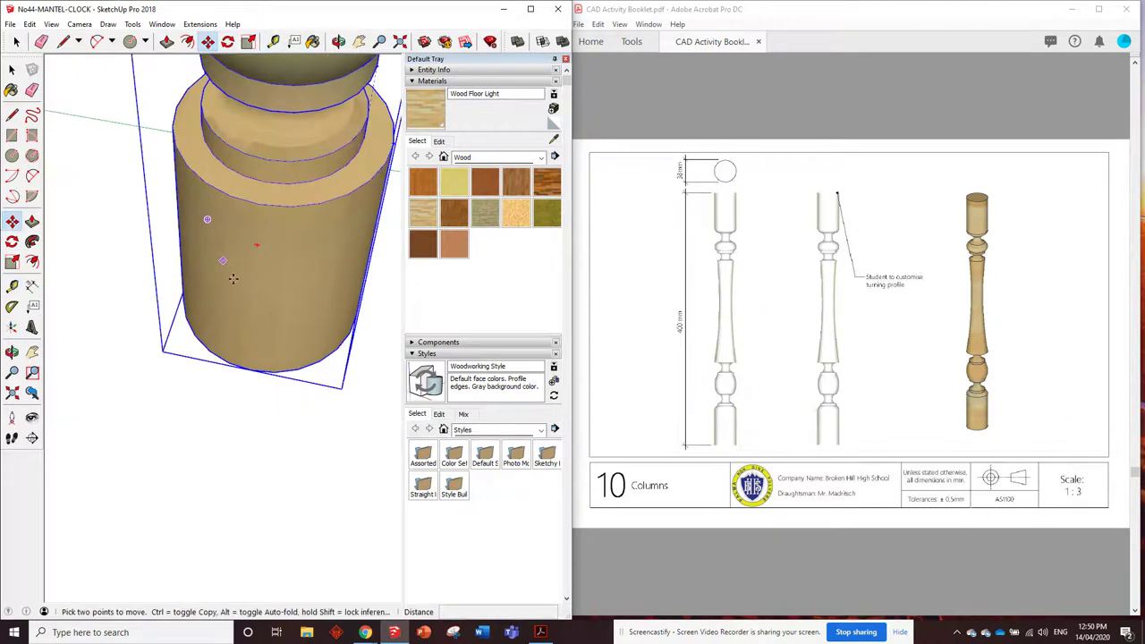
click(251, 371)
scroll(268, 339, down, 8)
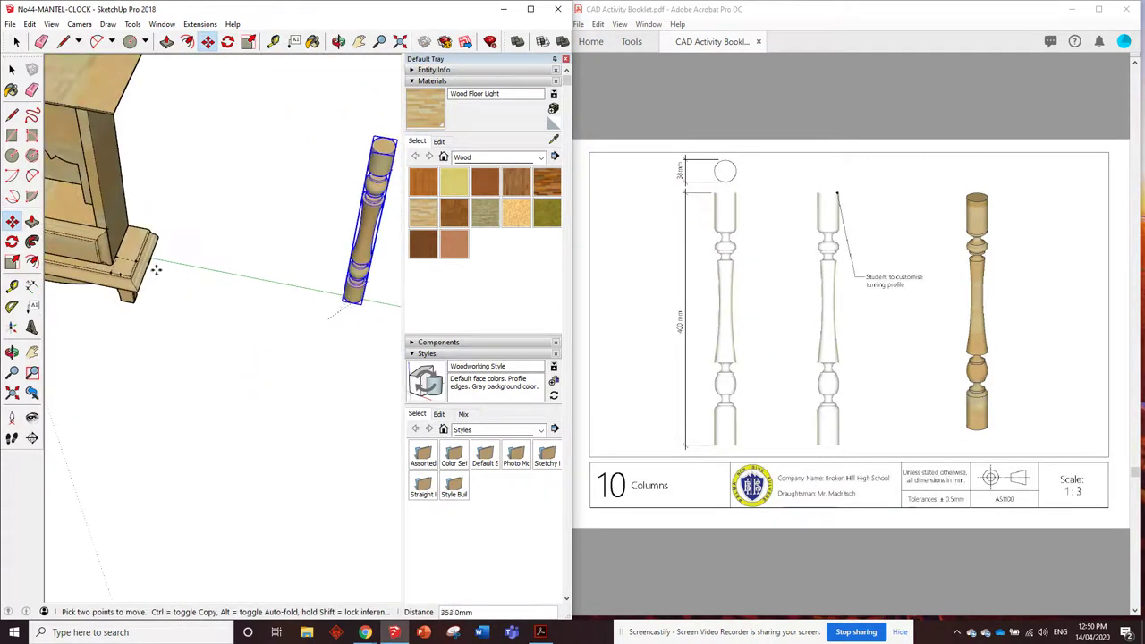
scroll(349, 303, up, 6)
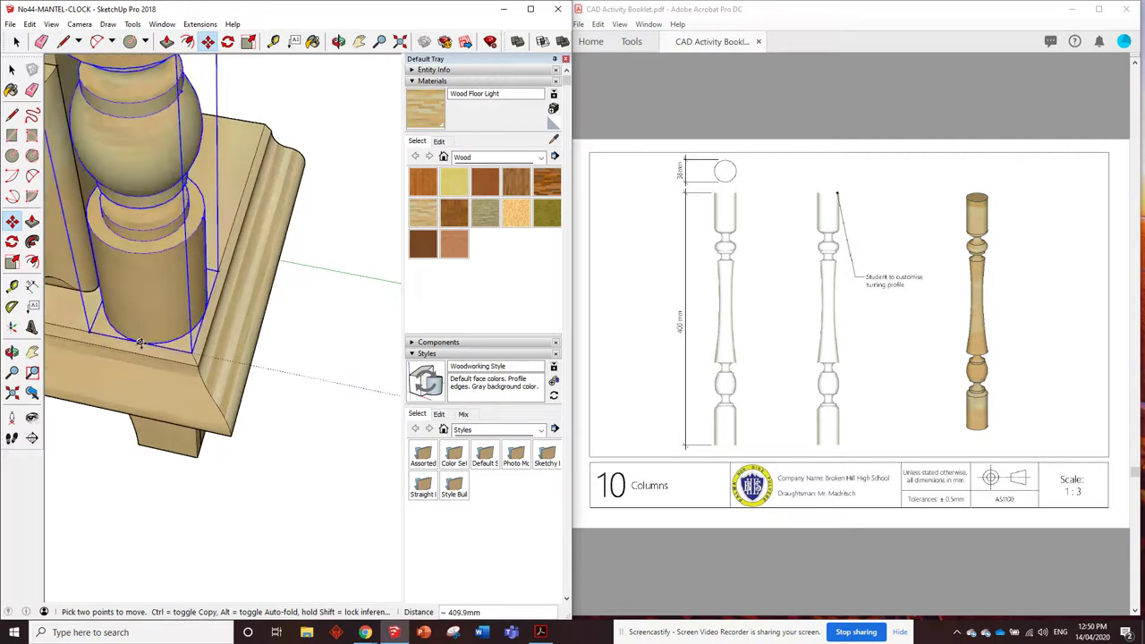
click(142, 342)
scroll(261, 271, down, 5)
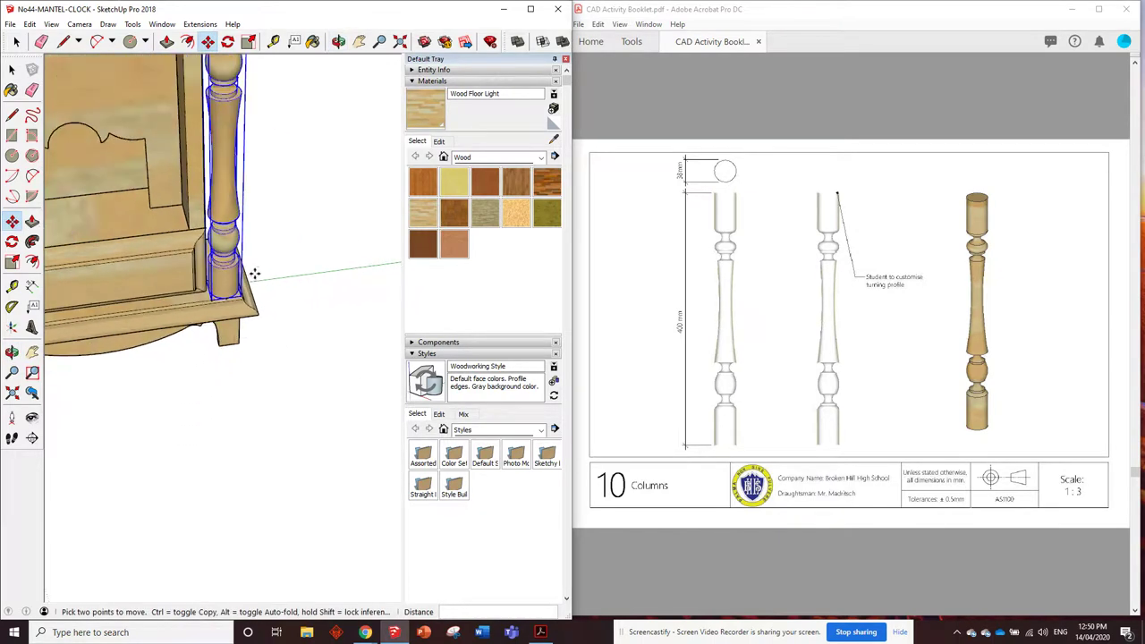
scroll(254, 274, down, 3)
Measure across the base's front from the other base corner to the placed column
middle_drag(241, 260, 110, 191)
key(m)
middle_drag(92, 230, 74, 268)
scroll(107, 291, up, 4)
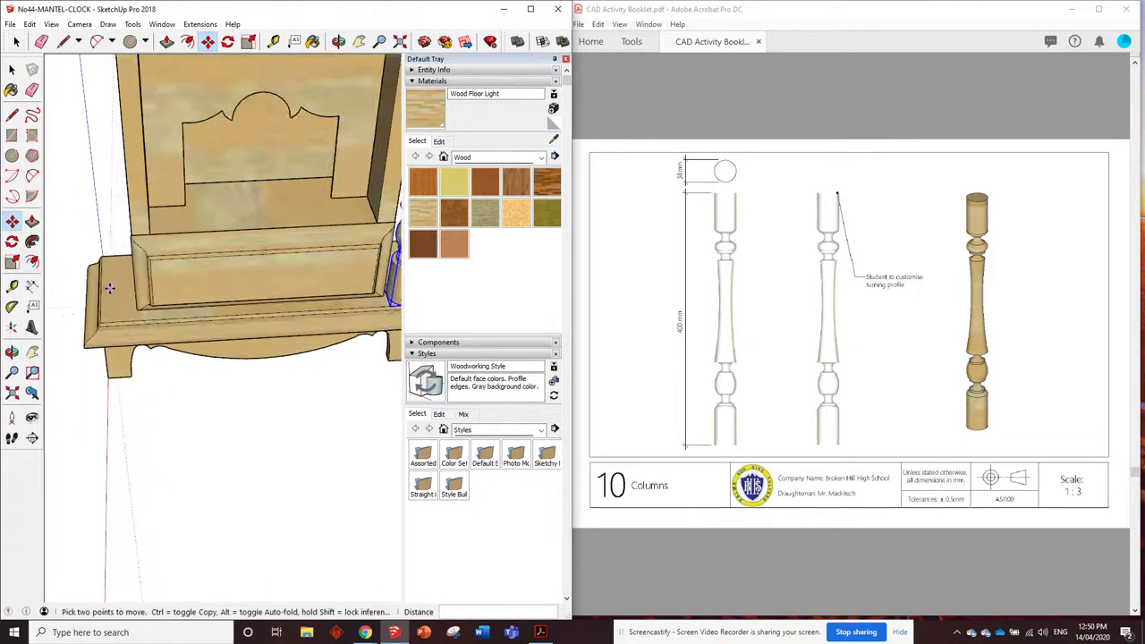
scroll(107, 290, up, 2)
click(273, 41)
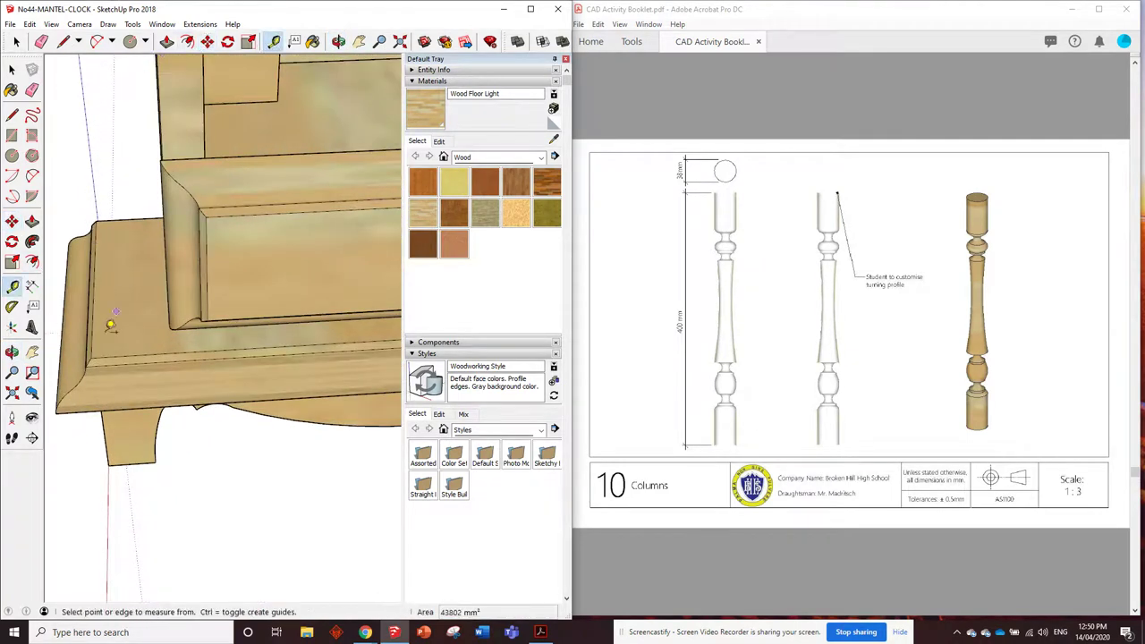
scroll(99, 340, up, 2)
click(98, 372)
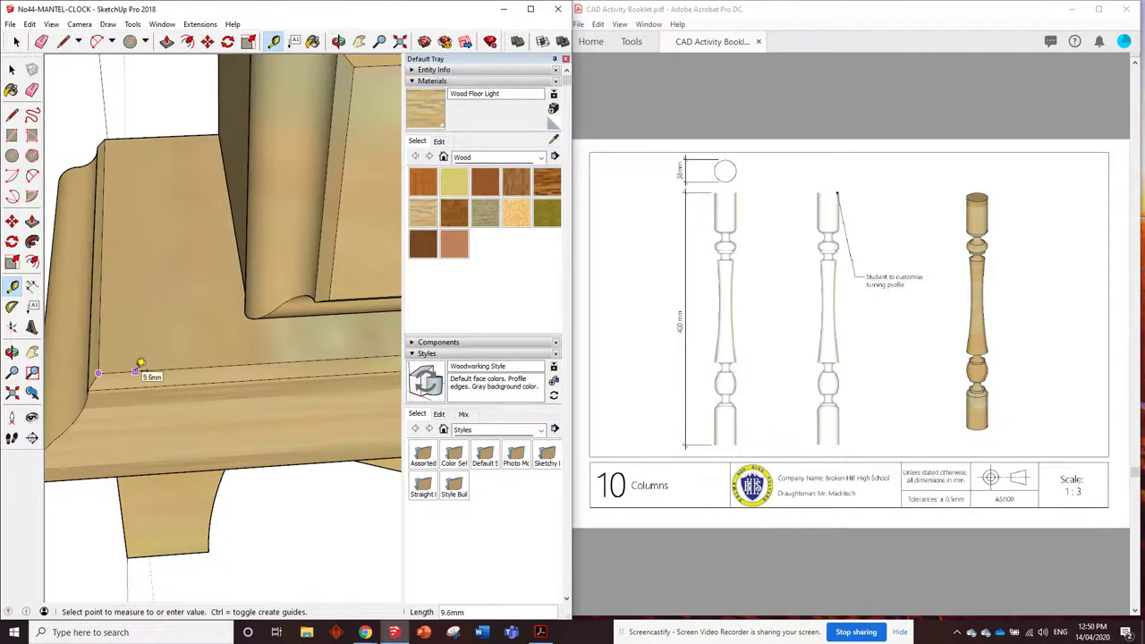
click(140, 363)
scroll(141, 363, down, 8)
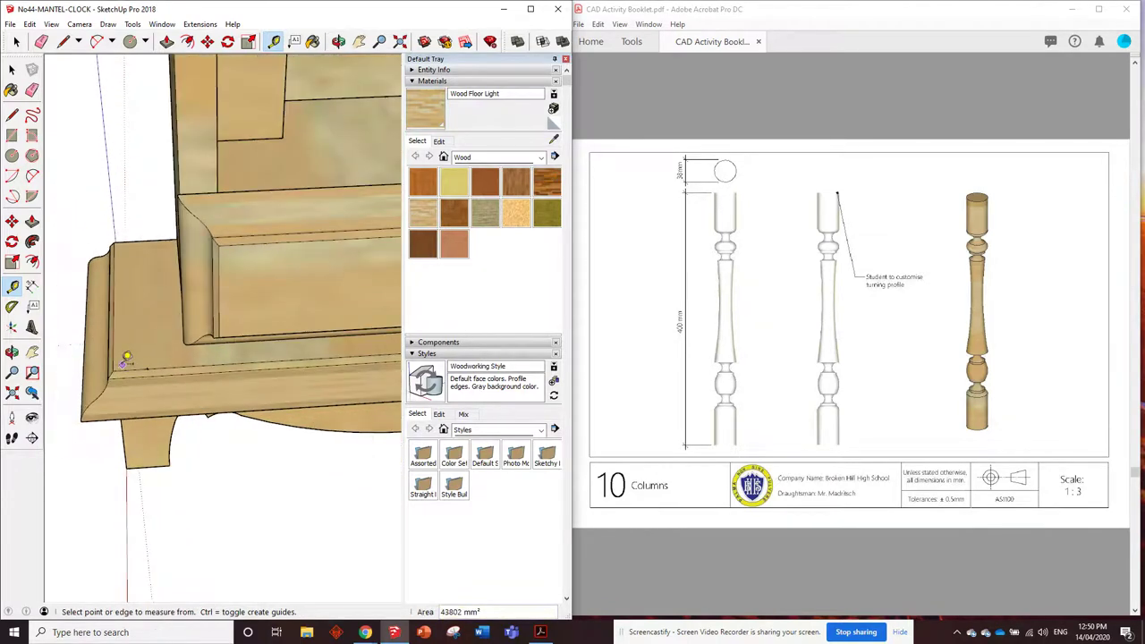
Copy the column 343 mm across onto the other front corner of the base
click(206, 41)
scroll(288, 338, up, 4)
scroll(105, 342, down, 4)
scroll(286, 364, up, 4)
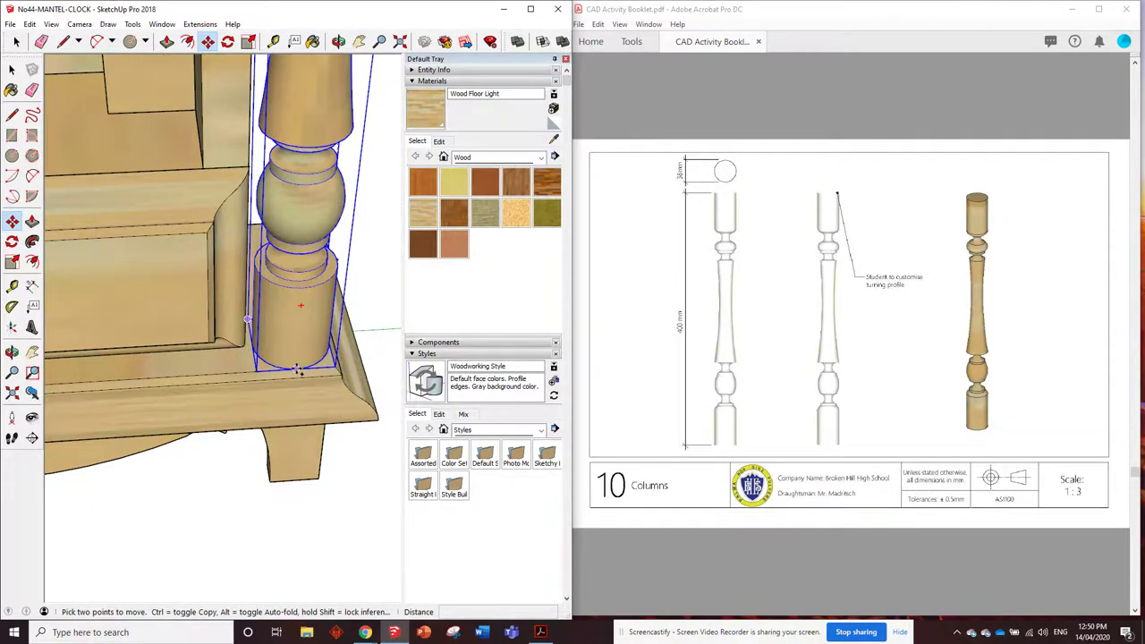
key(ctrl)
click(298, 369)
scroll(268, 376, down, 4)
scroll(146, 403, up, 4)
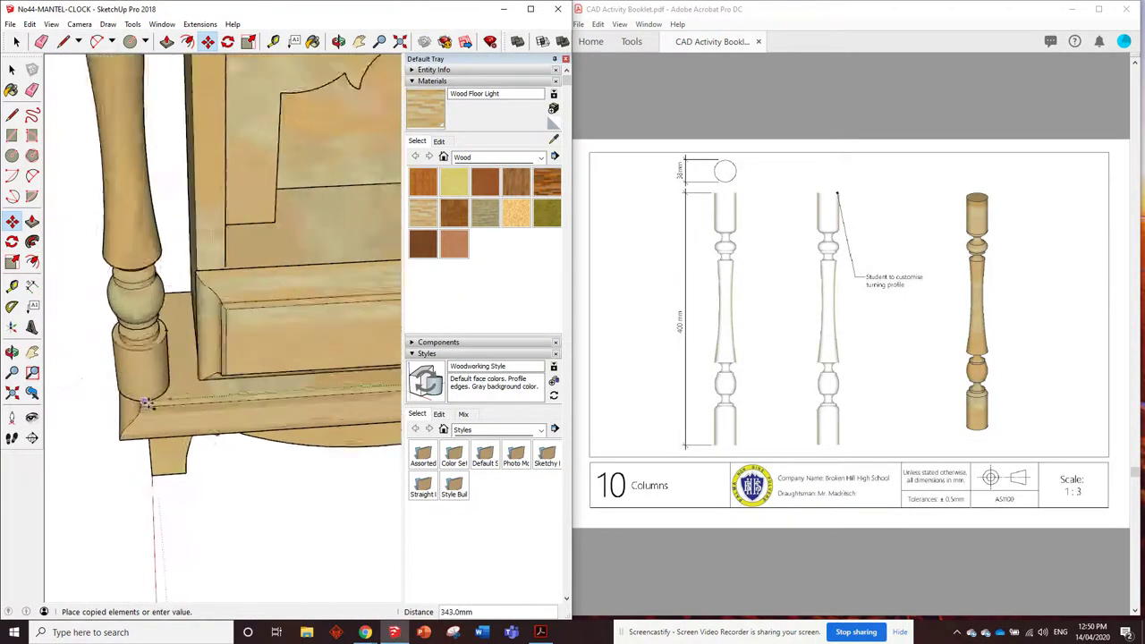
click(146, 403)
scroll(134, 394, down, 2)
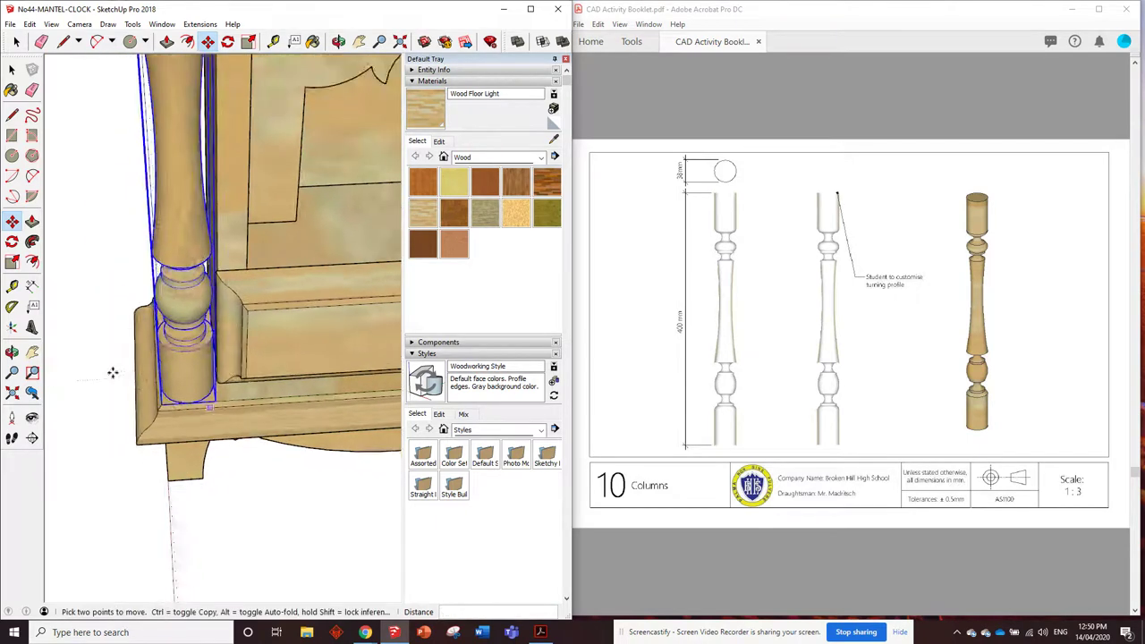
scroll(97, 371, down, 3)
middle_drag(97, 371, 80, 143)
key(space)
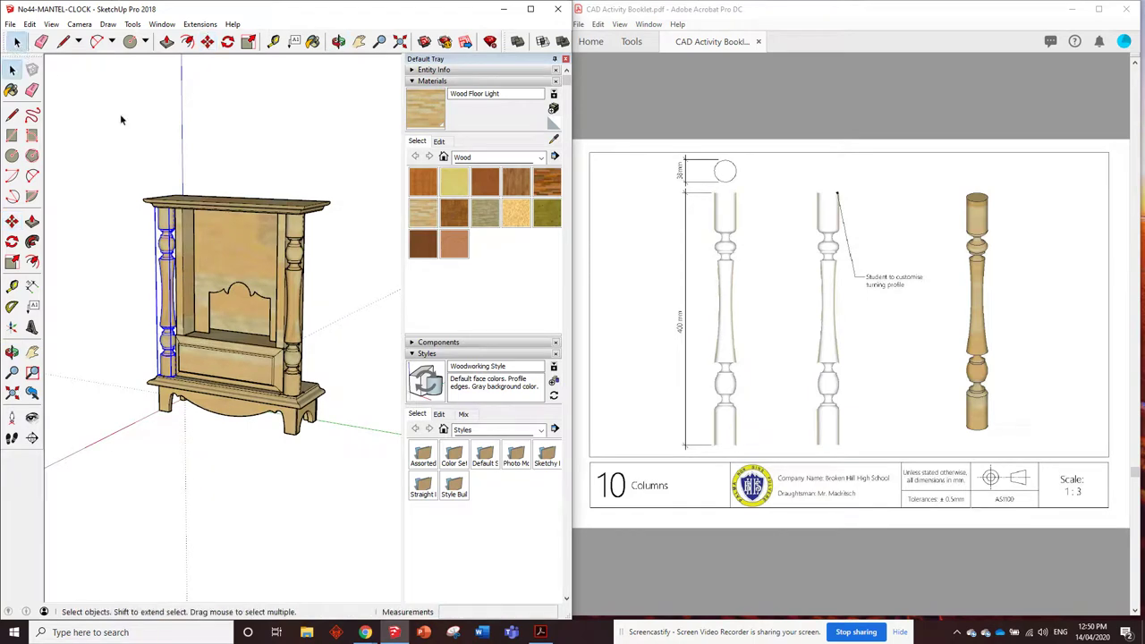
click(220, 134)
middle_drag(236, 171, 205, 279)
scroll(249, 266, up, 2)
scroll(249, 266, down, 2)
scroll(144, 366, up, 5)
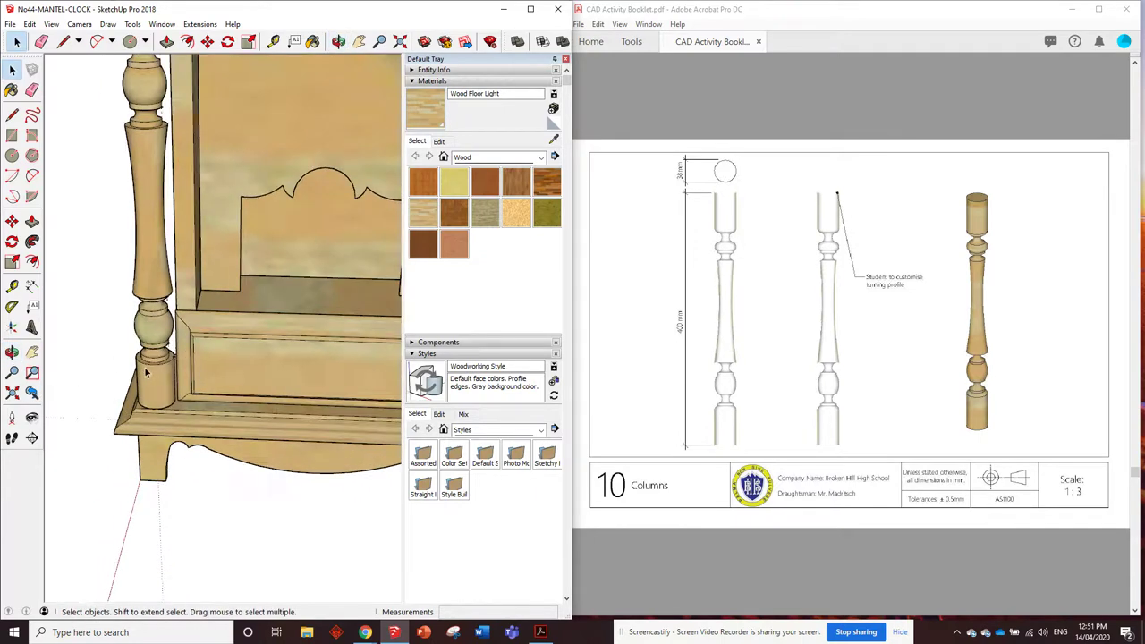
middle_drag(185, 371, 125, 224)
scroll(194, 336, down, 6)
scroll(211, 266, up, 3)
middle_drag(211, 266, 185, 250)
scroll(156, 279, down, 3)
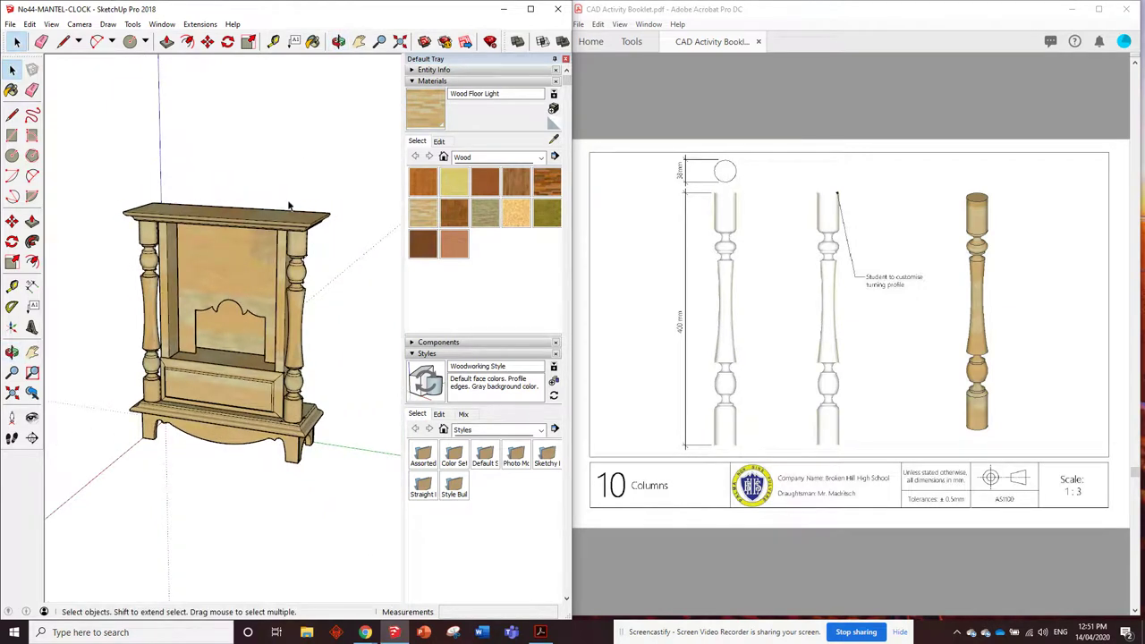
middle_drag(258, 279, 292, 279)
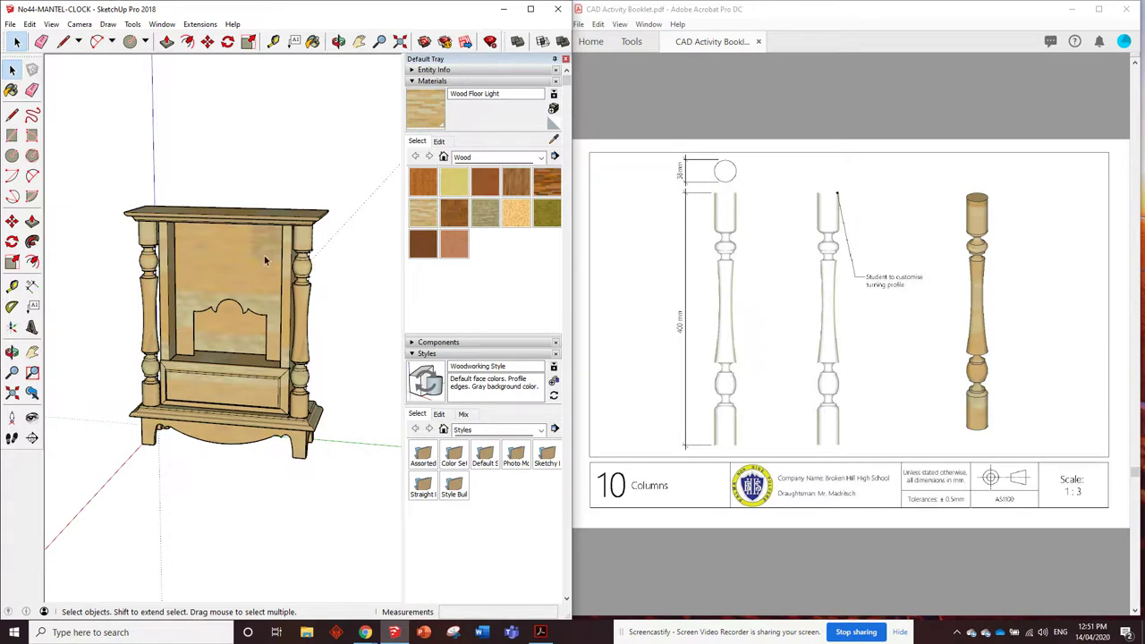
middle_drag(235, 261, 237, 260)
key(space)
click(11, 25)
click(28, 68)
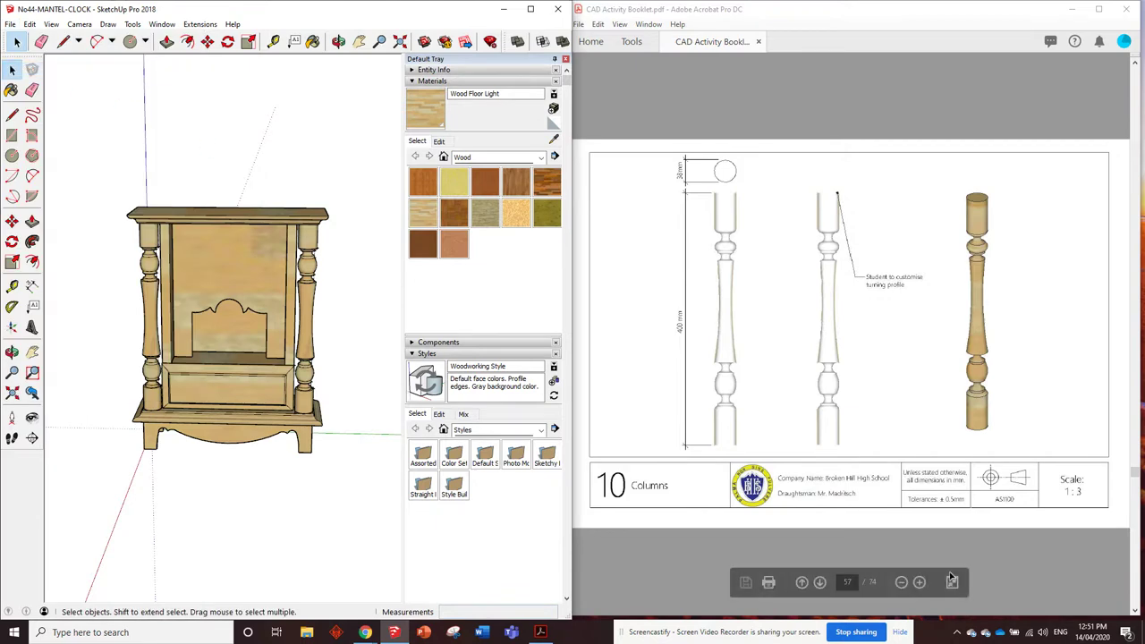